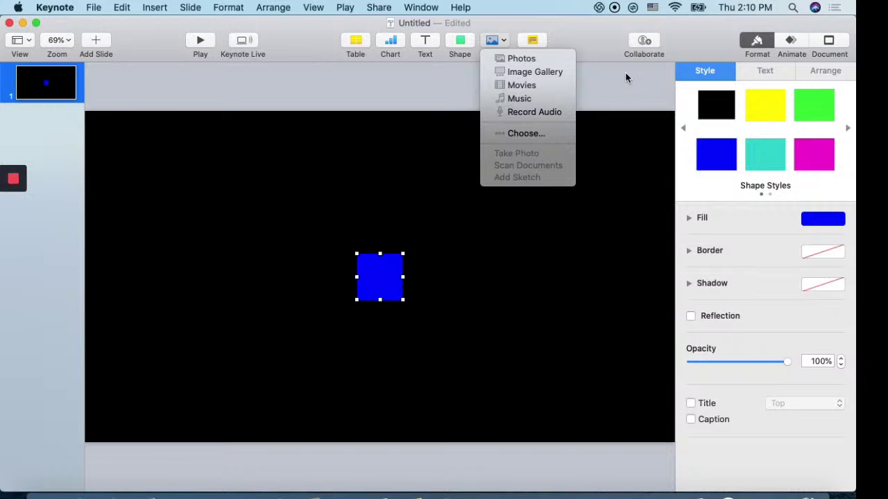
Step: Reshape the blue square into a long, thin bar along the slide's bottom edge, spanning about two thirds of its width from the left corner
left_click(603, 84)
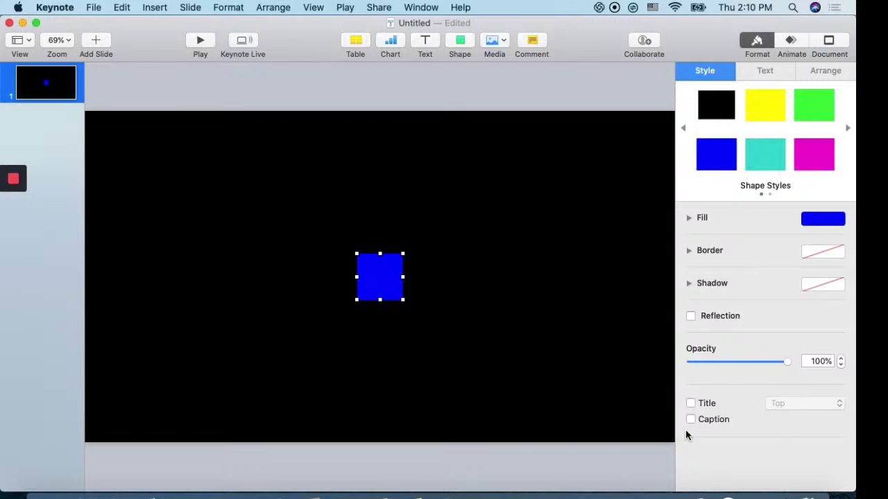
left_click_drag(382, 263, 313, 410)
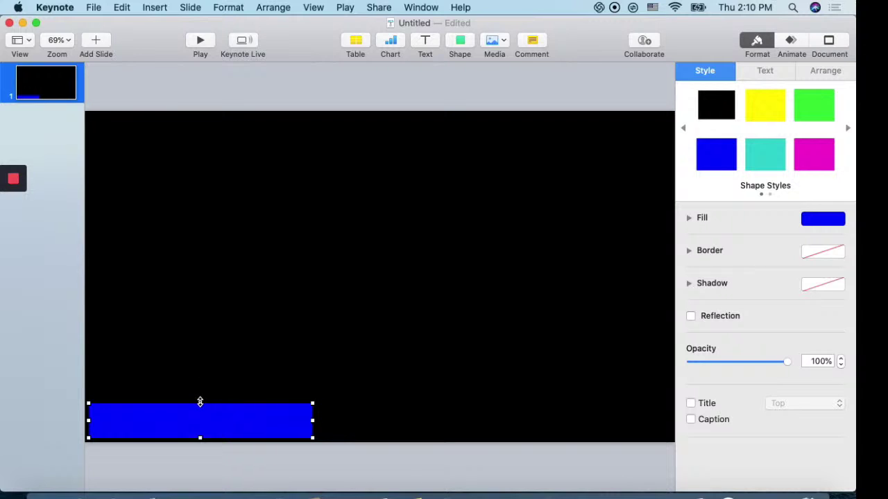
left_click_drag(200, 403, 201, 407)
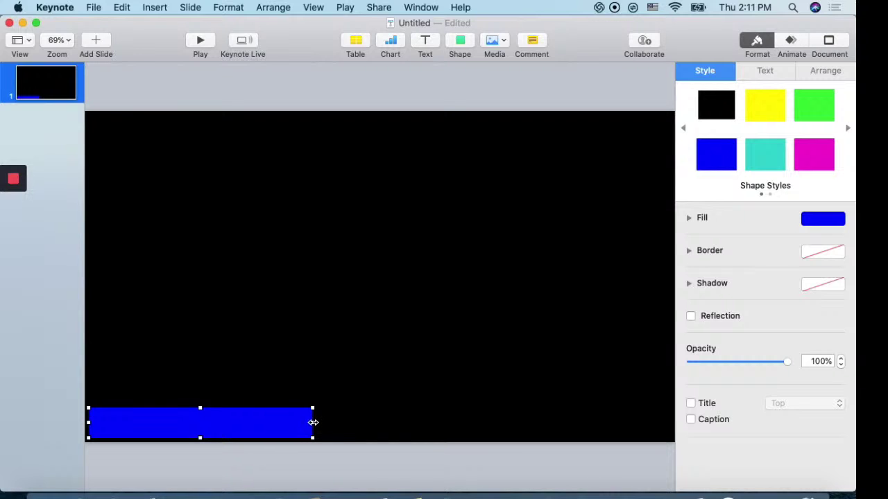
left_click_drag(313, 422, 470, 443)
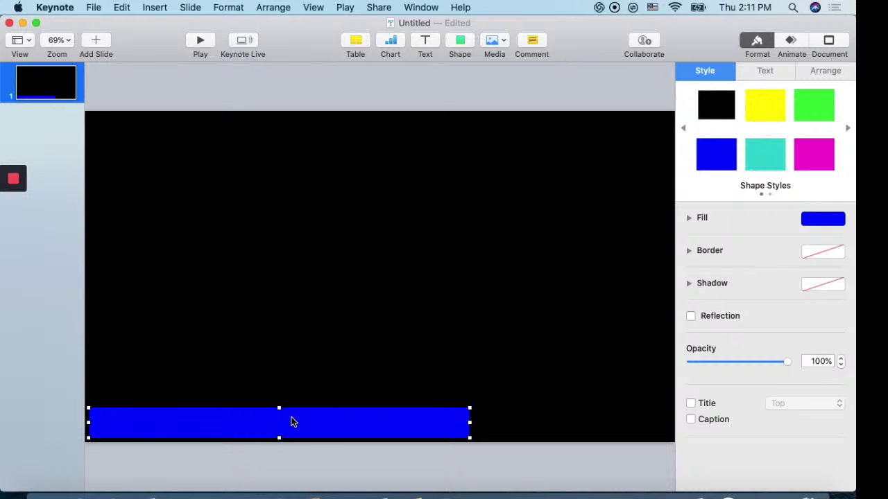
left_click(35, 312)
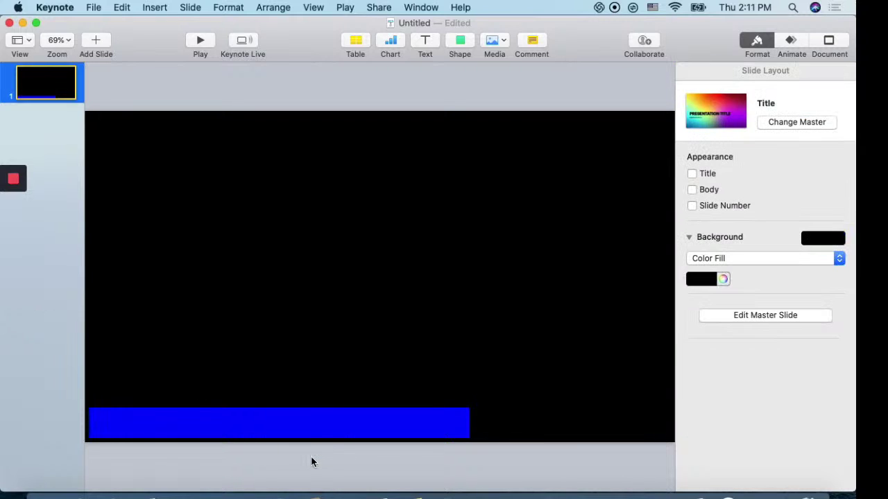
left_click(310, 431)
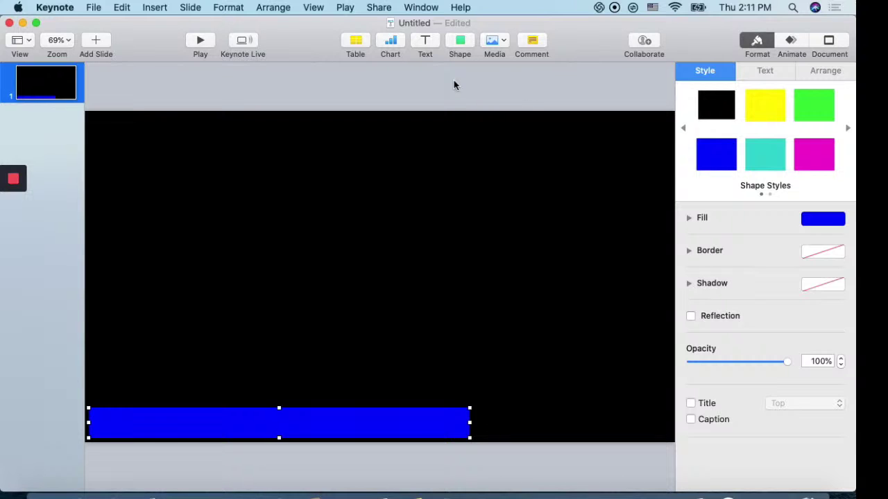
Step: Add a text box on the left part of the blue bar and enter the person's full name
left_click(421, 41)
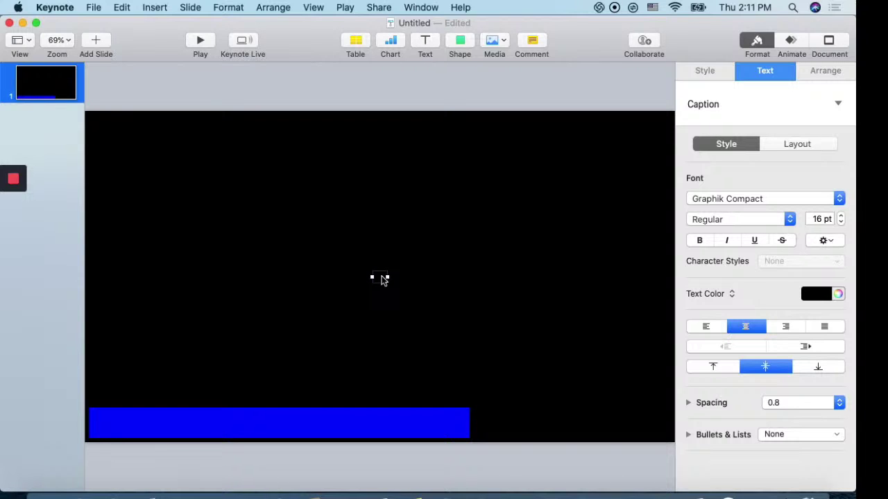
left_click_drag(384, 279, 180, 424)
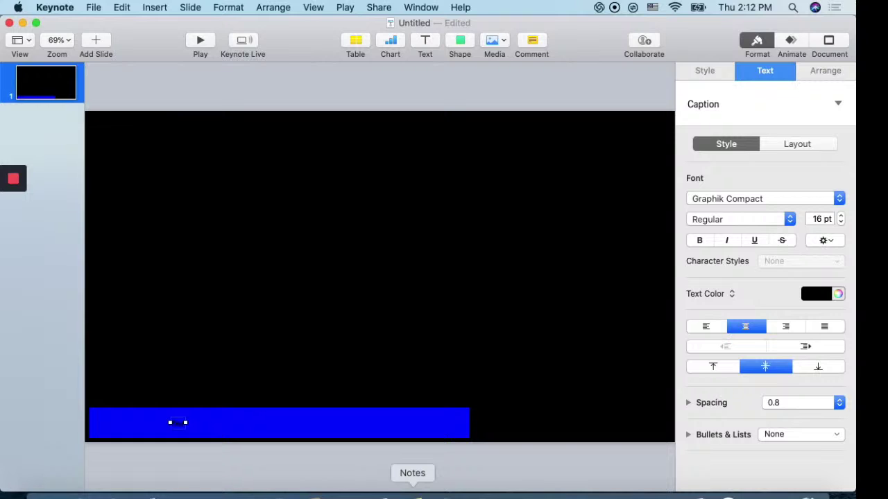
left_click(179, 423)
type("Hi")
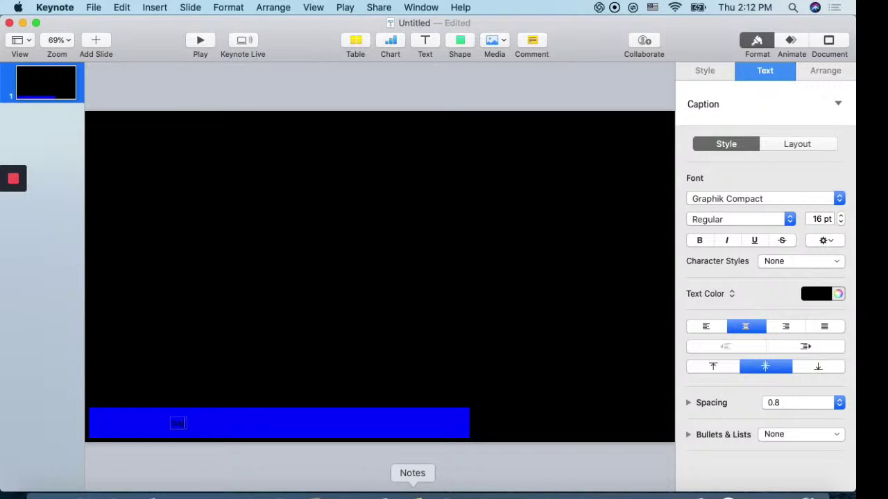
type("llo World")
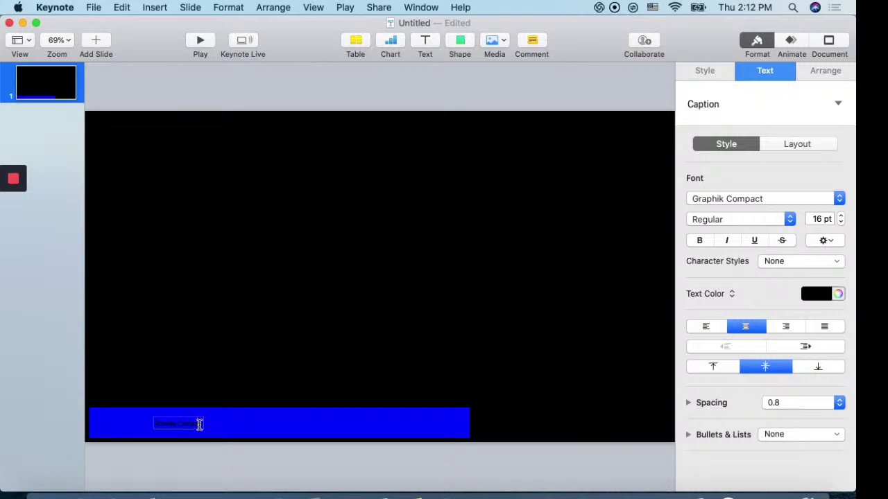
Step: Set the font size of the whole name on the blue bar to 30 pt
left_click_drag(199, 425, 148, 426)
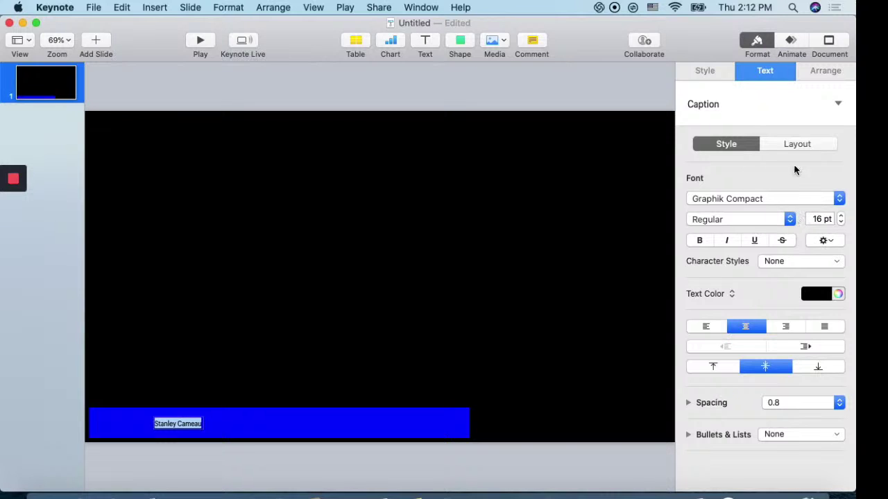
left_click(841, 215)
left_click(841, 215)
left_click(841, 215)
left_click(841, 216)
left_click(841, 216)
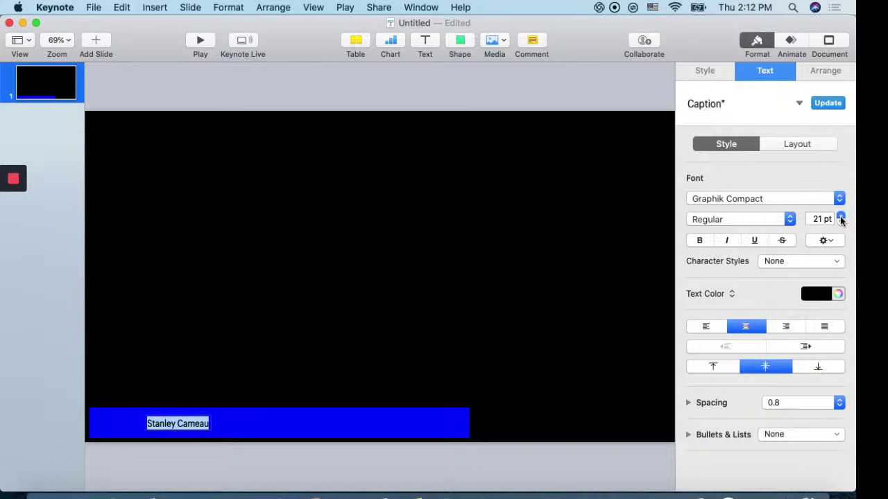
left_click(840, 216)
left_click(840, 216)
left_click(840, 216)
left_click(840, 216)
left_click(840, 216)
left_click(841, 215)
left_click(841, 216)
left_click(840, 216)
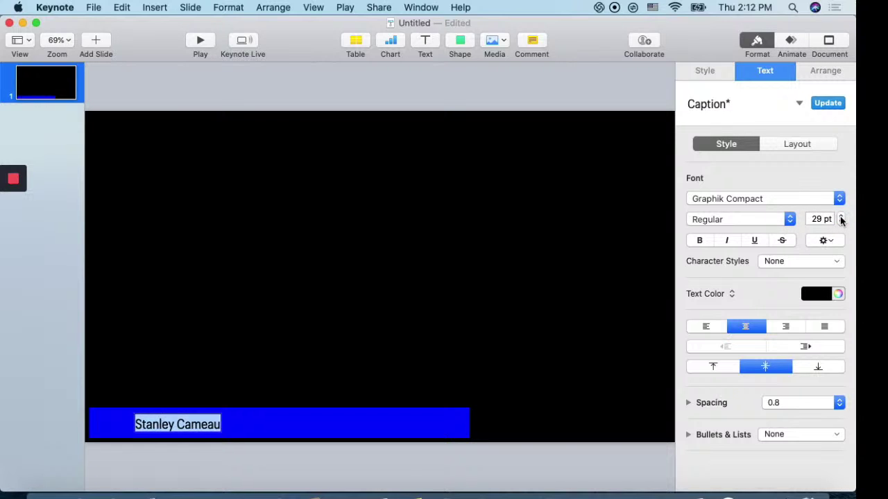
left_click(841, 215)
left_click(840, 216)
left_click(841, 215)
left_click(840, 216)
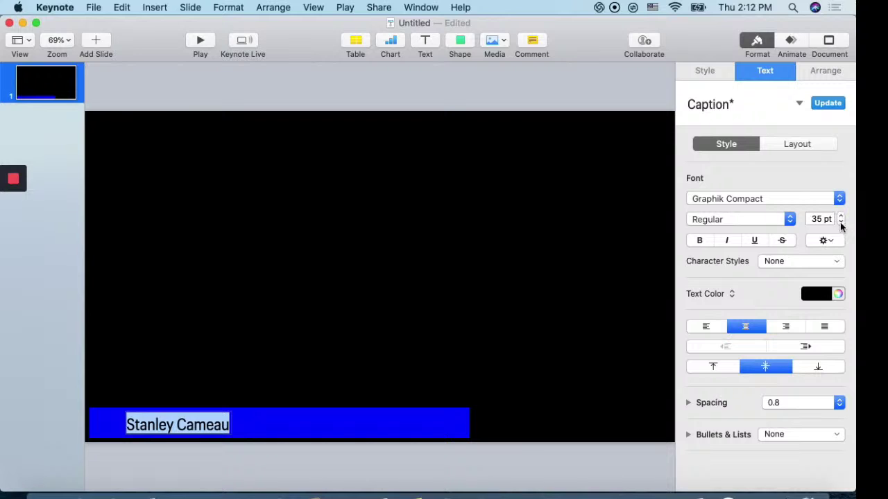
left_click(841, 223)
left_click(841, 223)
left_click(840, 223)
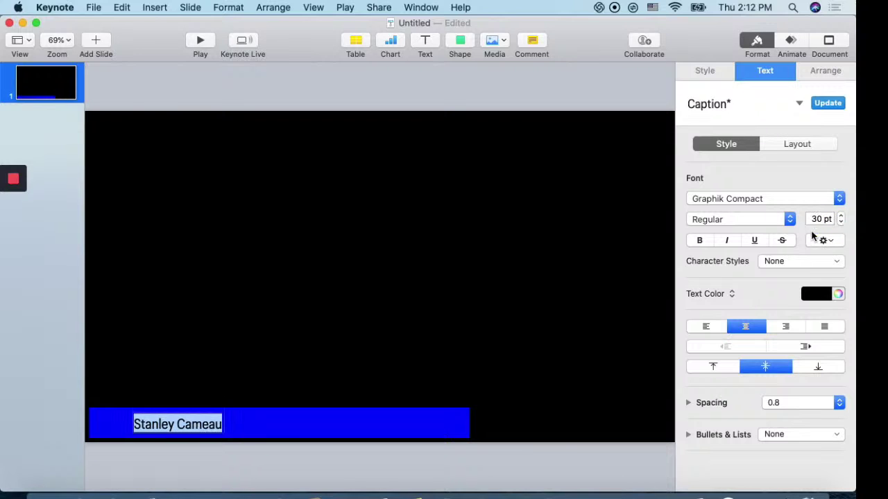
left_click(445, 258)
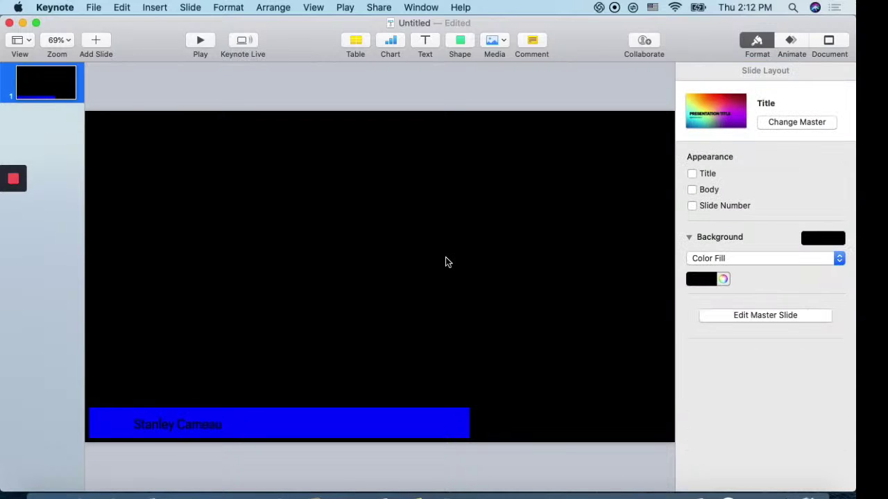
Step: Nudge the blue bar slightly left past the slide's edge and shift the name's text box left with it
mouse_move(227, 425)
left_mouse_down()
mouse_move(211, 425)
mouse_move(218, 424)
left_mouse_up()
left_click(218, 425)
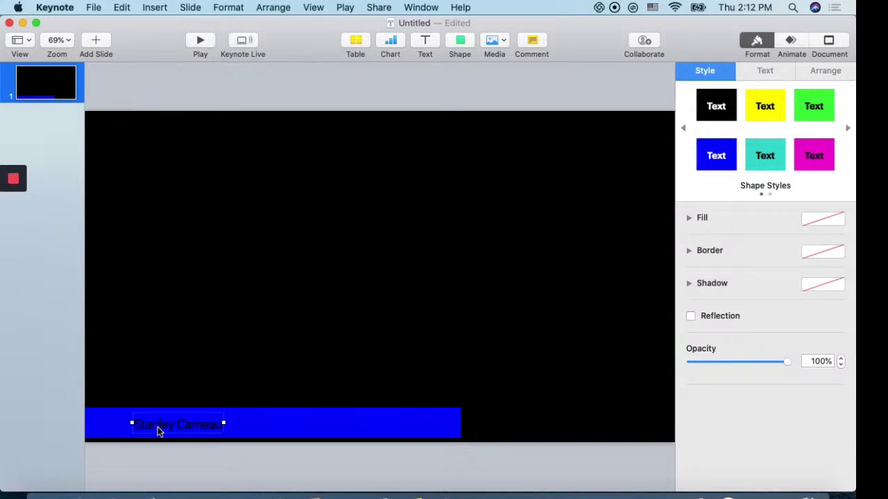
left_click_drag(217, 425, 171, 428)
Step: Change the text colour of the full name on the blue bar to red
left_click(215, 425)
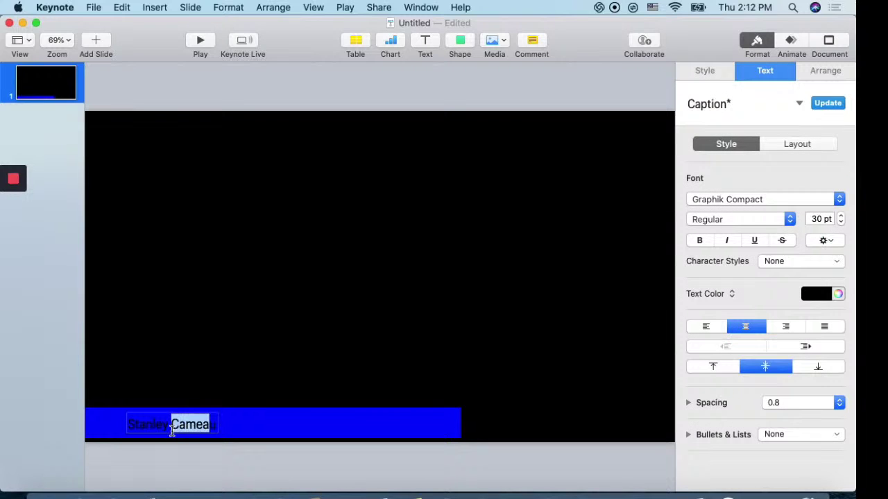
left_click(216, 420)
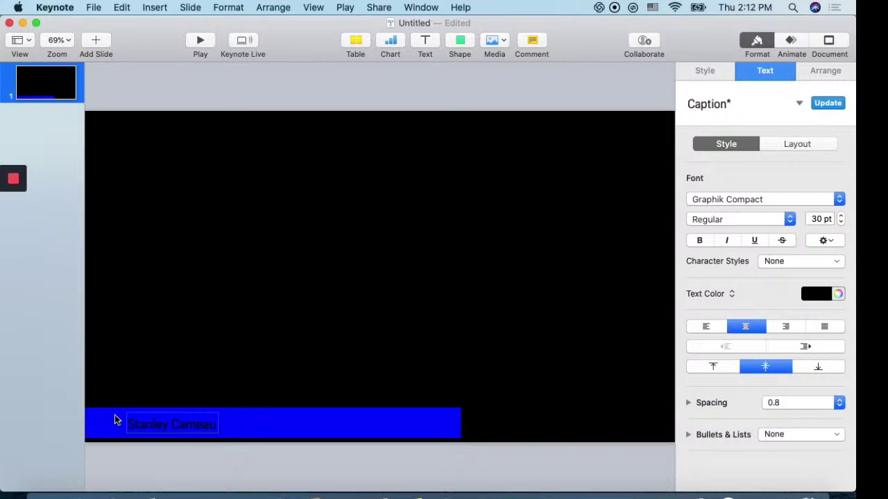
left_click_drag(127, 424, 220, 421)
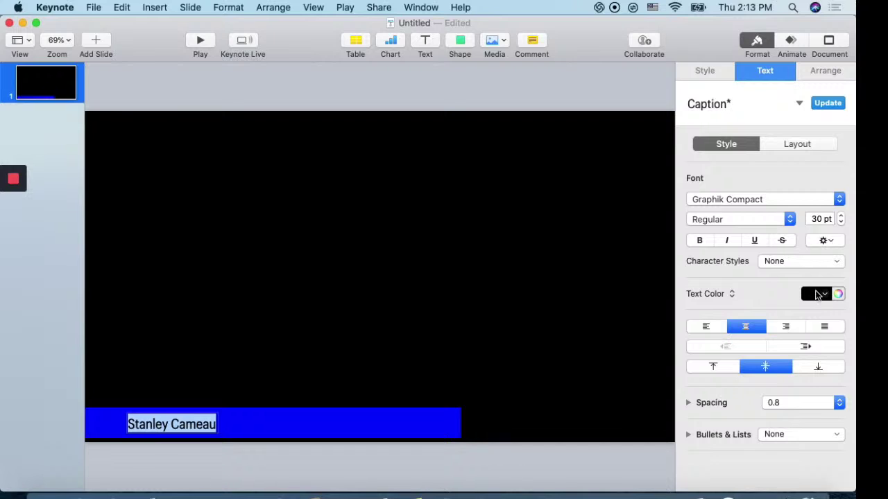
left_click(812, 294)
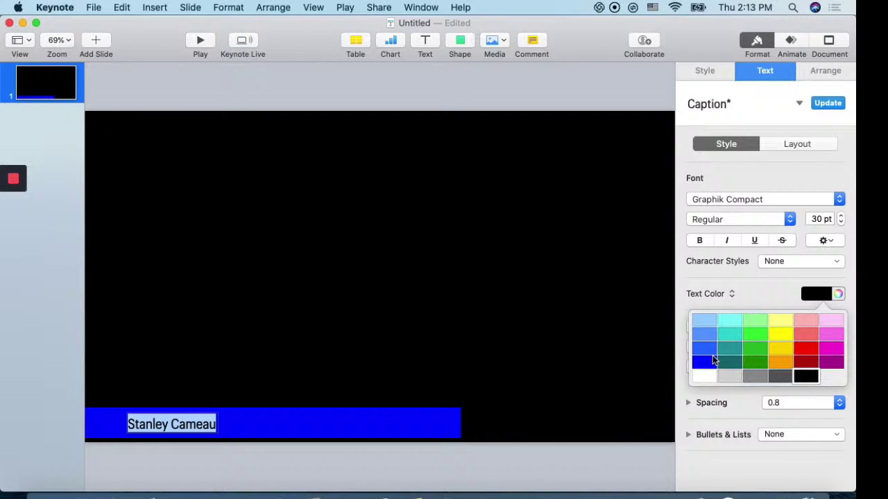
left_click(801, 347)
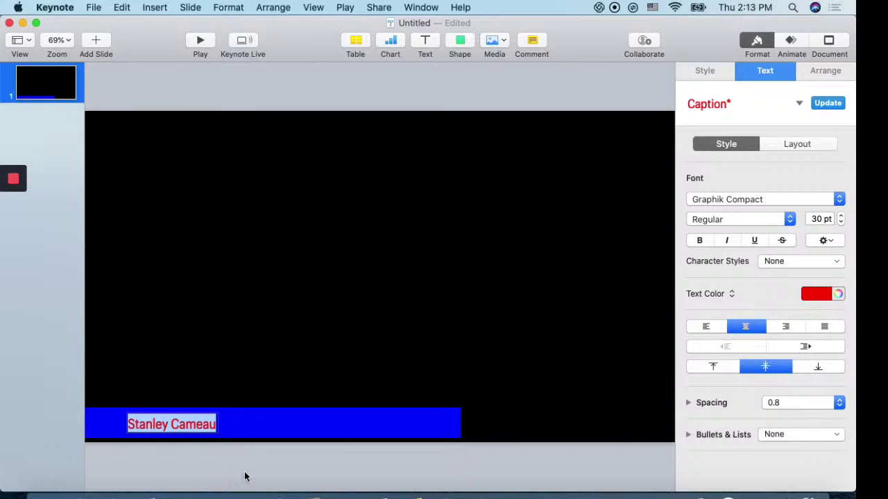
Step: Widen the name's text box on the blue bar towards the right
left_click(256, 423)
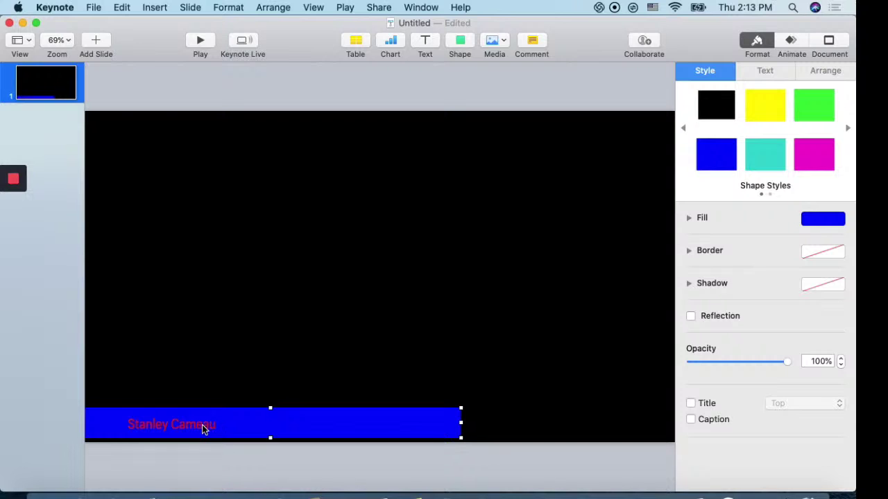
left_click(202, 425)
left_click_drag(218, 423, 262, 423)
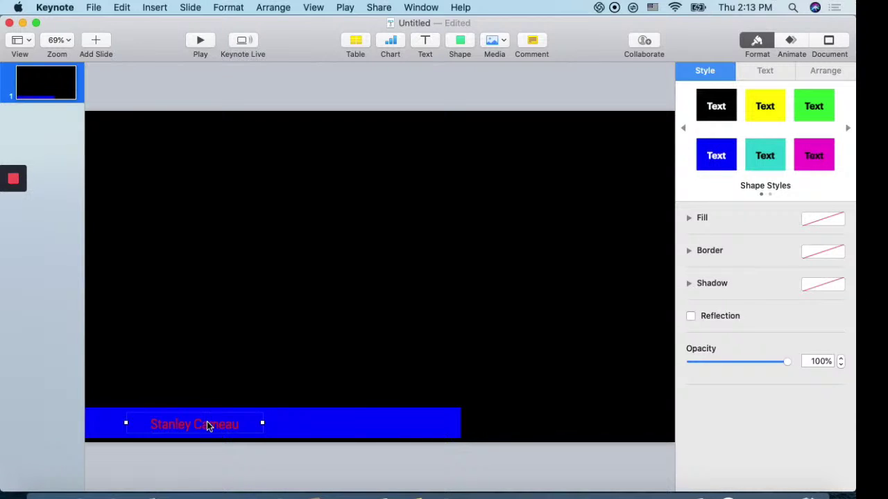
Step: Enlarge only the last name on the blue bar to 36 pt
left_click(206, 423)
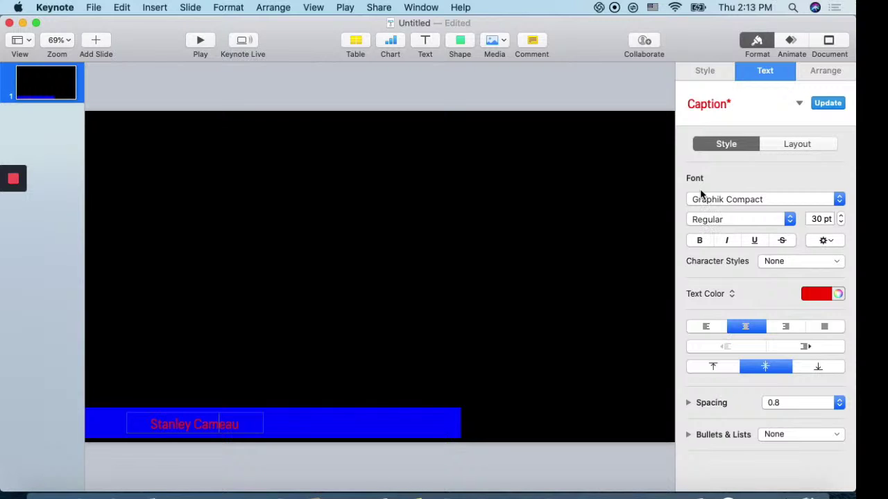
left_click(840, 216)
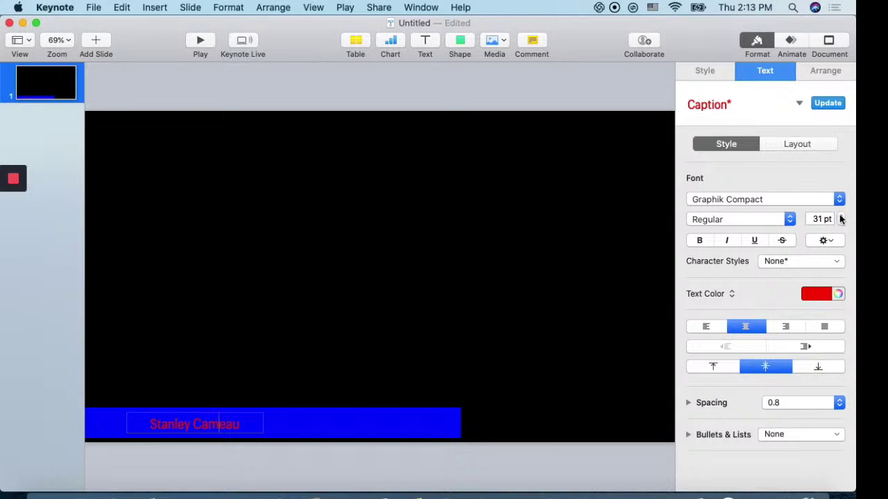
left_click(840, 216)
left_click(841, 217)
left_click(840, 216)
left_click(840, 216)
left_click(840, 217)
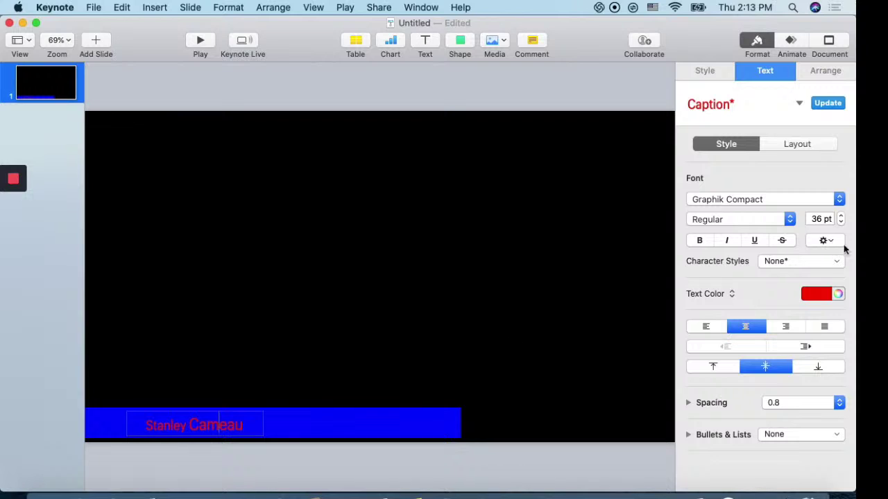
Step: Reduce the last name's font size to 15 pt
left_click(841, 222)
left_click(842, 222)
left_click(841, 222)
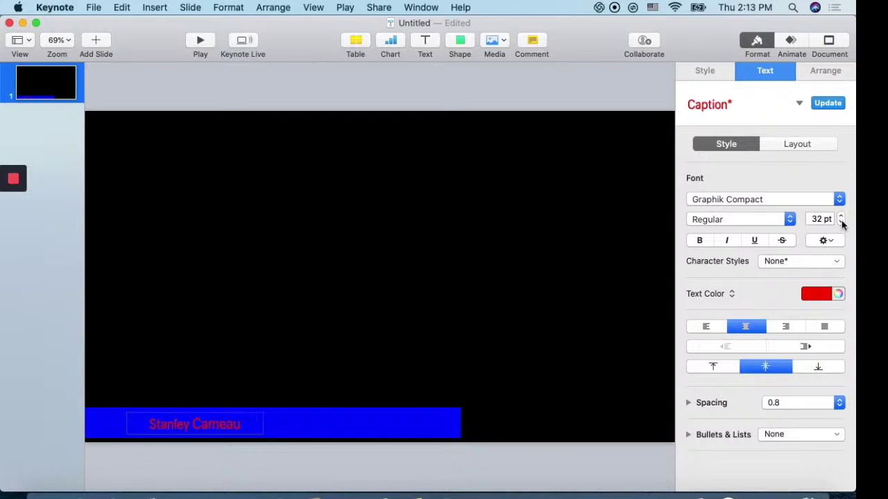
left_click(841, 222)
left_click(841, 222)
left_click(842, 222)
left_click(841, 222)
left_click(841, 222)
left_click(841, 222)
left_click(841, 222)
left_click(841, 222)
left_click(841, 222)
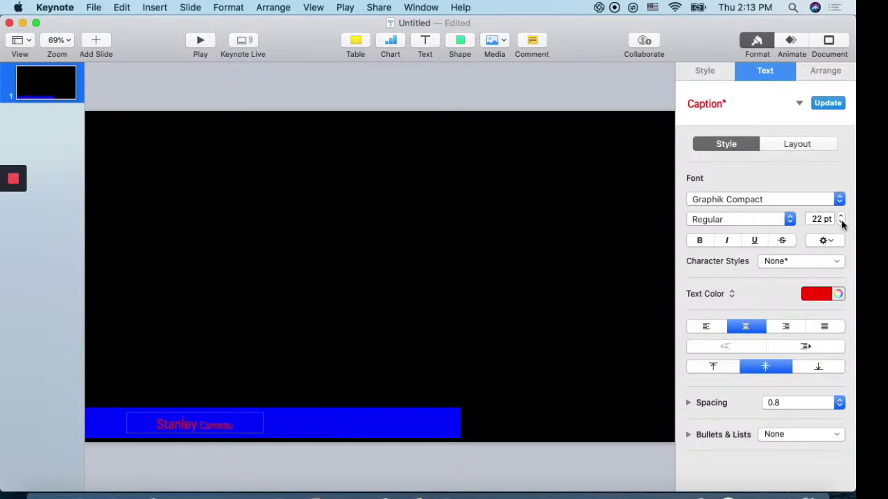
left_click(842, 222)
left_click(841, 222)
left_click(841, 222)
left_click(841, 222)
left_click(841, 222)
left_click(841, 222)
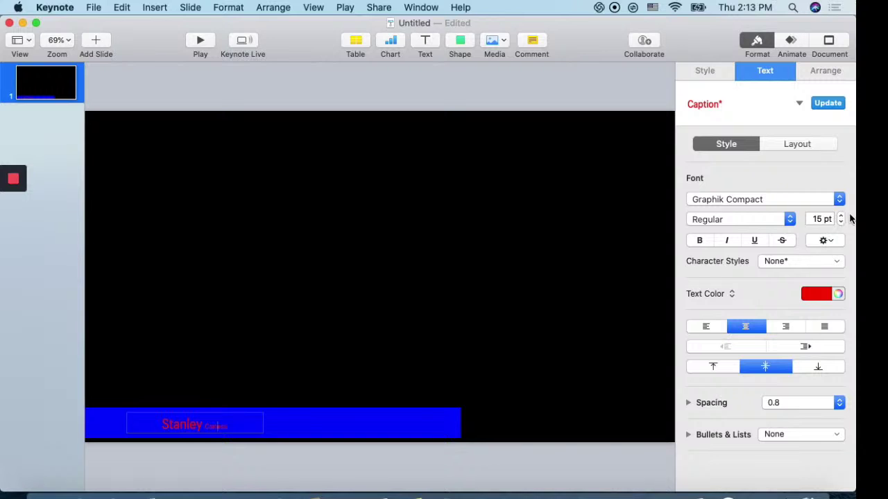
Step: Set the last name's font size to 41 pt
left_click(839, 200)
left_click(839, 201)
left_click(841, 216)
left_click_drag(840, 218, 842, 219)
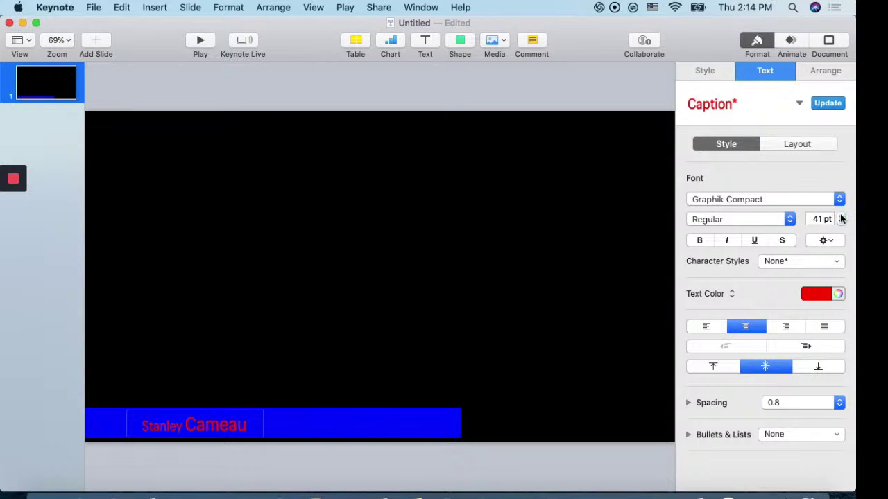
Step: Set the first name's font size to 29 pt and return the text cursor to the last name
left_click(166, 428)
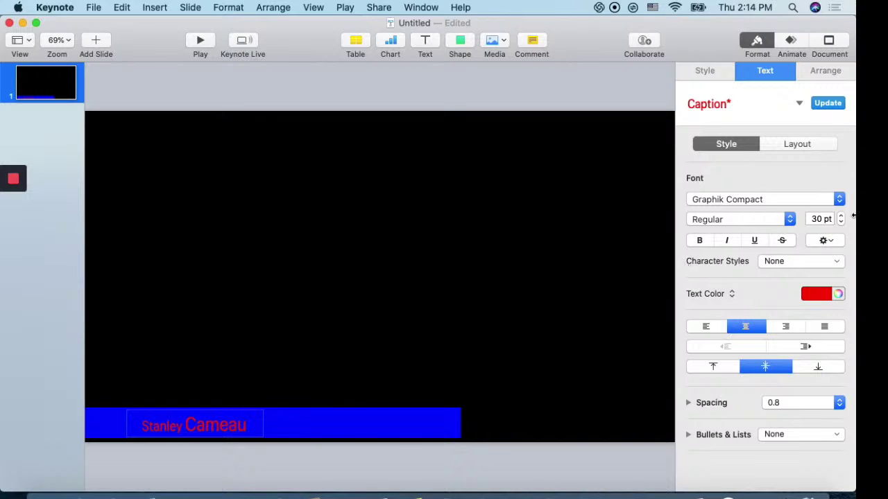
left_click_drag(842, 217, 842, 216)
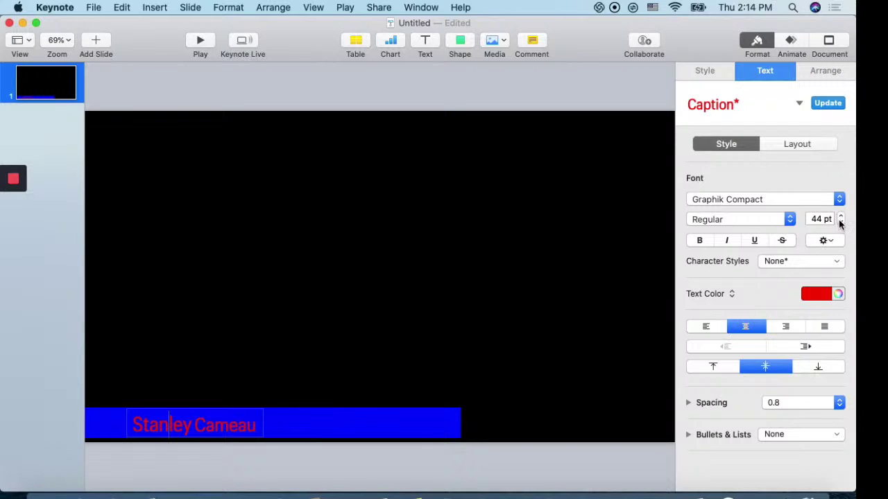
left_click(841, 222)
left_click(840, 222)
left_click(841, 222)
left_click(841, 222)
left_click_drag(841, 222, 840, 222)
left_click(840, 222)
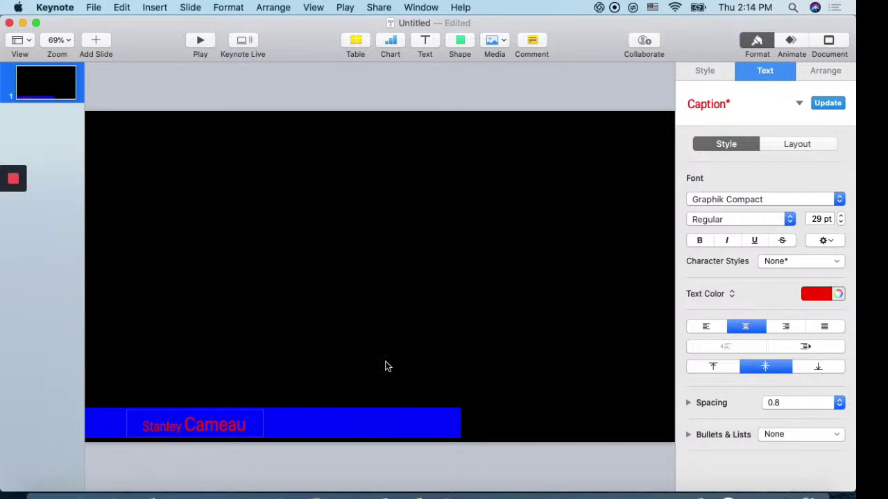
left_click(225, 430)
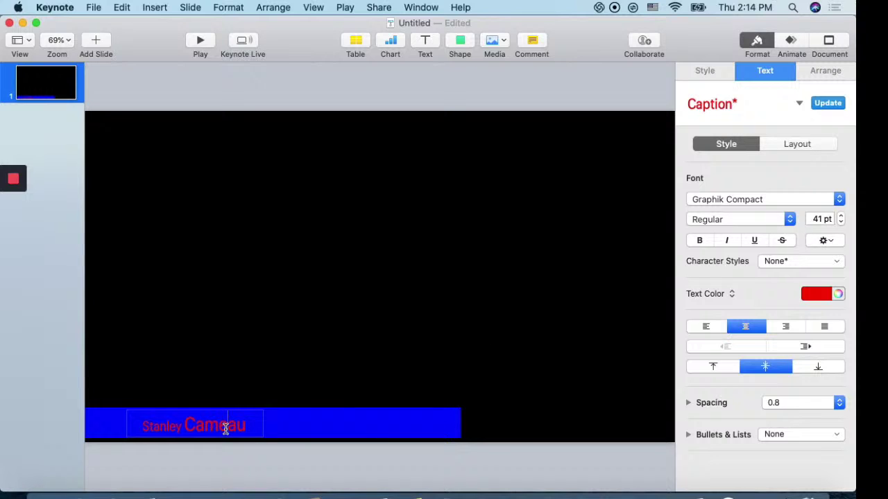
Step: Try left, right and justified alignment on the name text, and return it to centre alignment
left_click(314, 425)
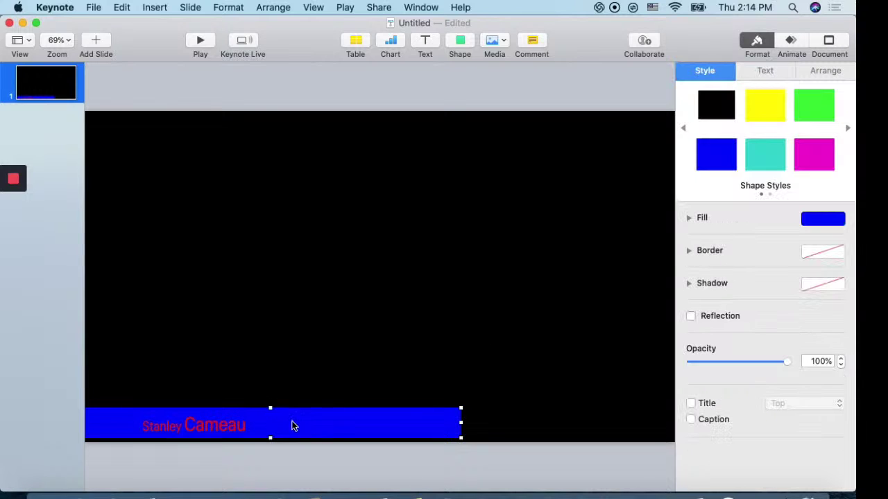
left_click(240, 426)
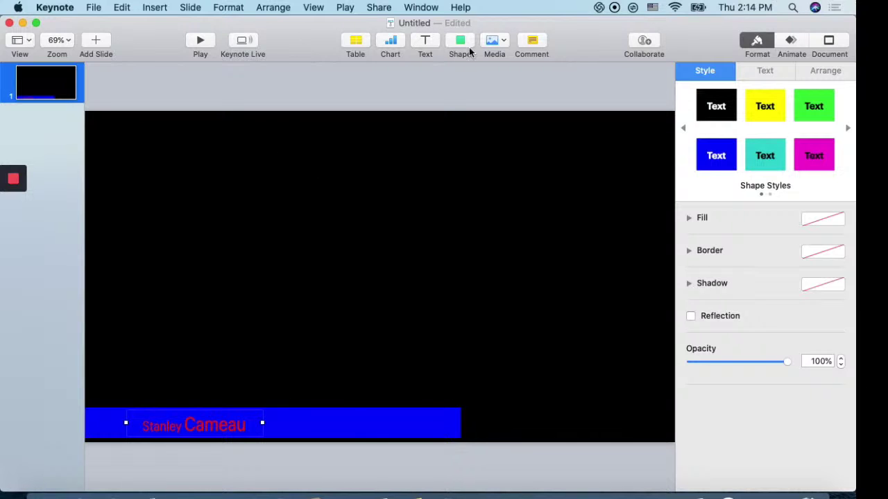
left_click(227, 425)
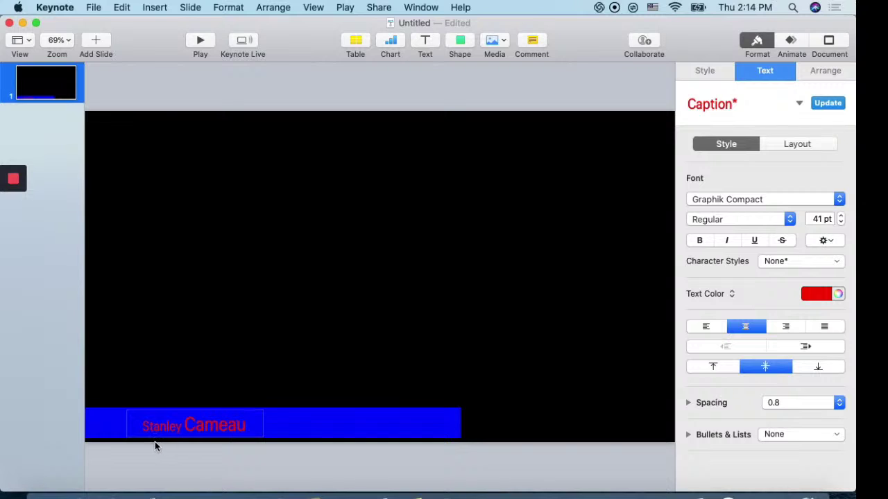
left_click(175, 426)
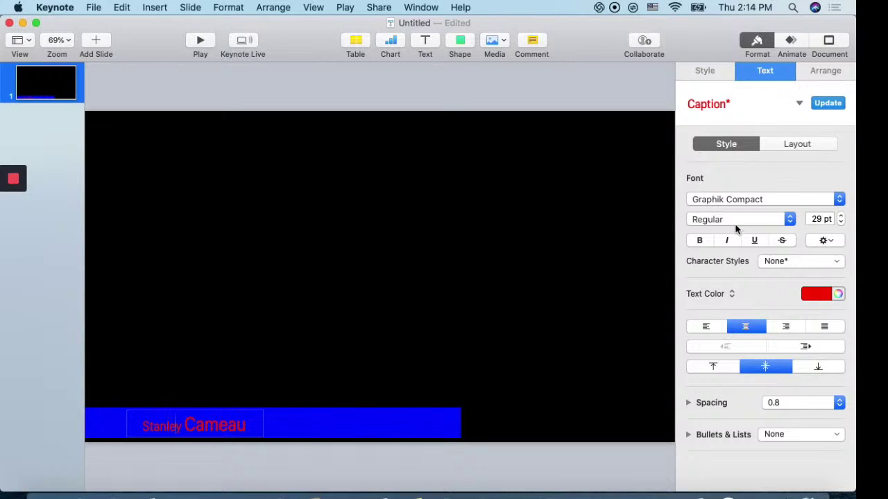
left_click(705, 327)
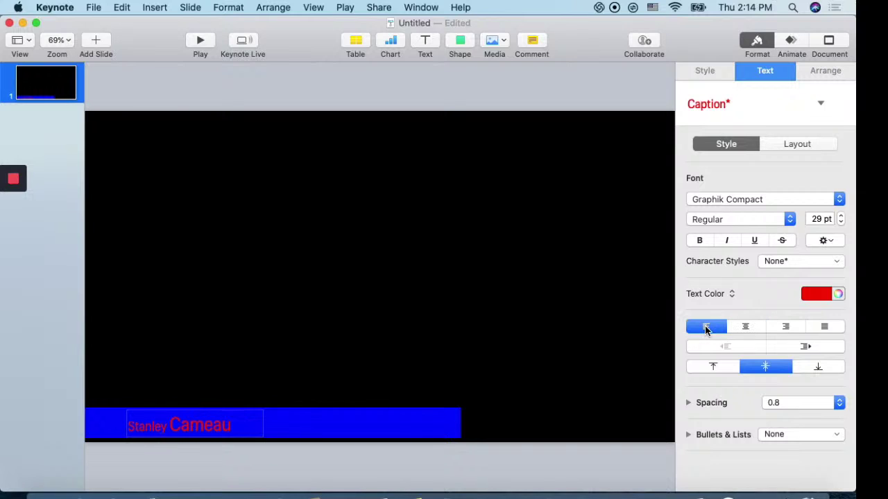
left_click(747, 327)
left_click(785, 330)
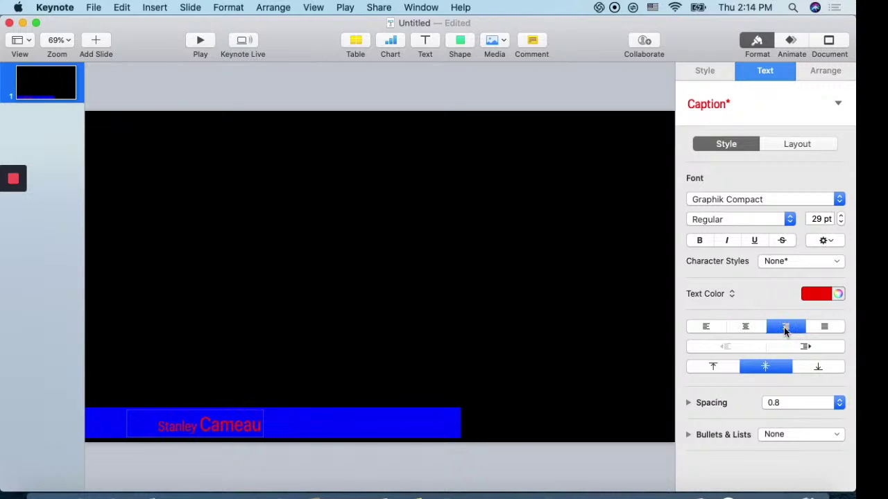
left_click(826, 328)
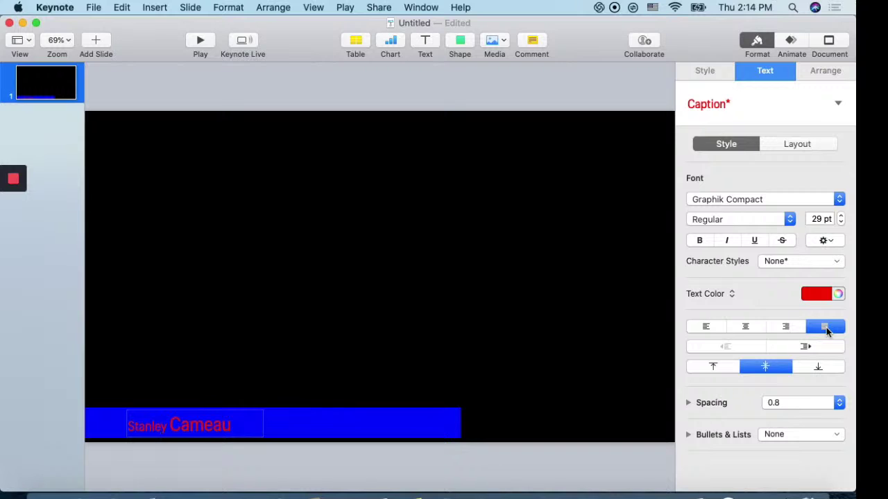
left_click(744, 328)
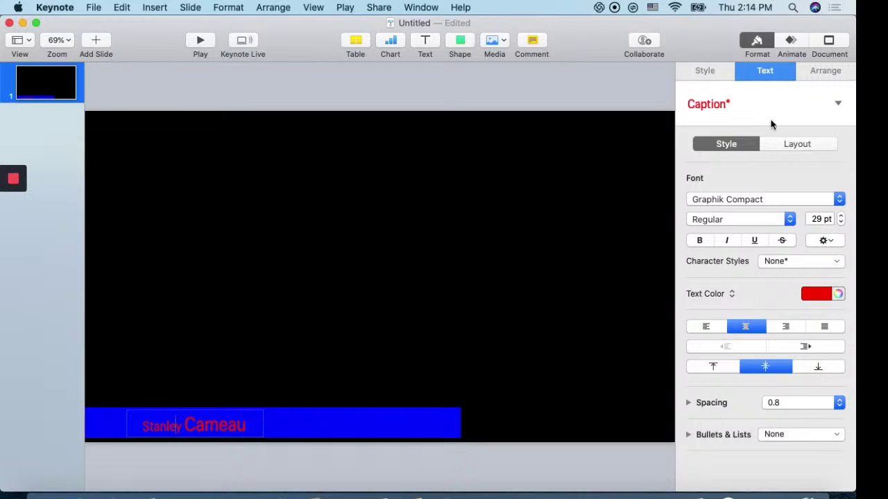
Step: Add a Flip build-in effect to the name text and set its duration to 2.25 s
left_click(791, 42)
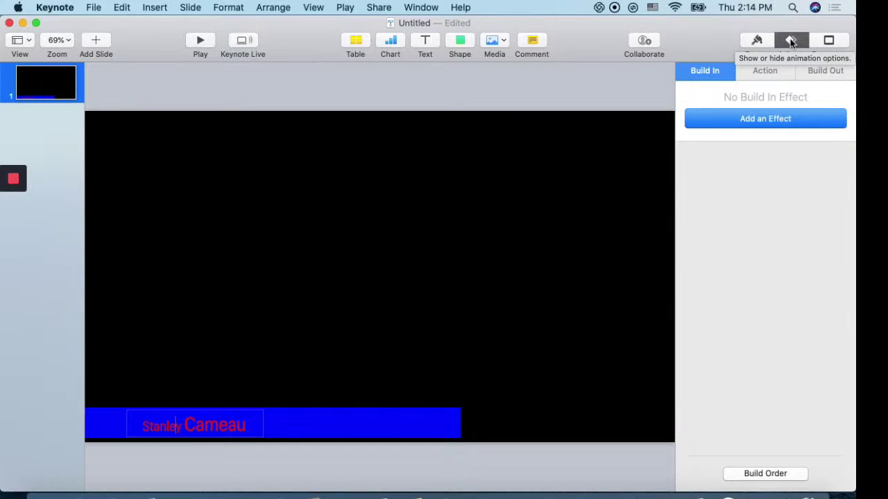
left_click(758, 122)
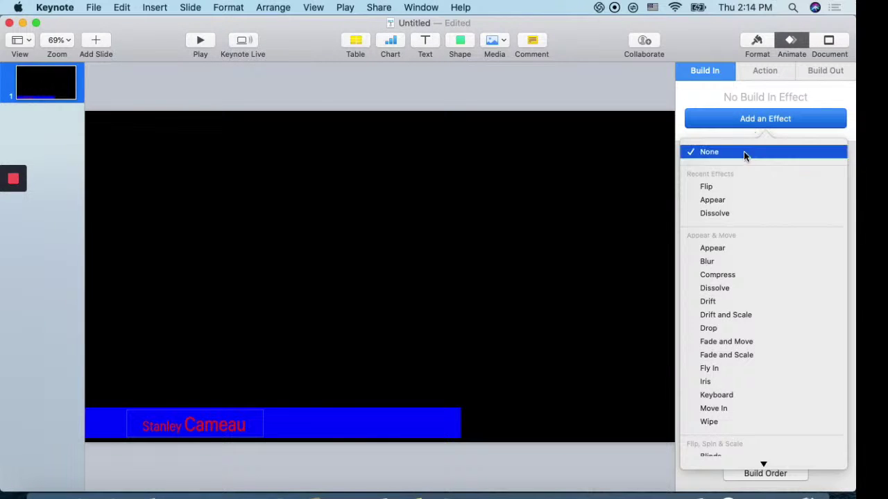
left_click(719, 187)
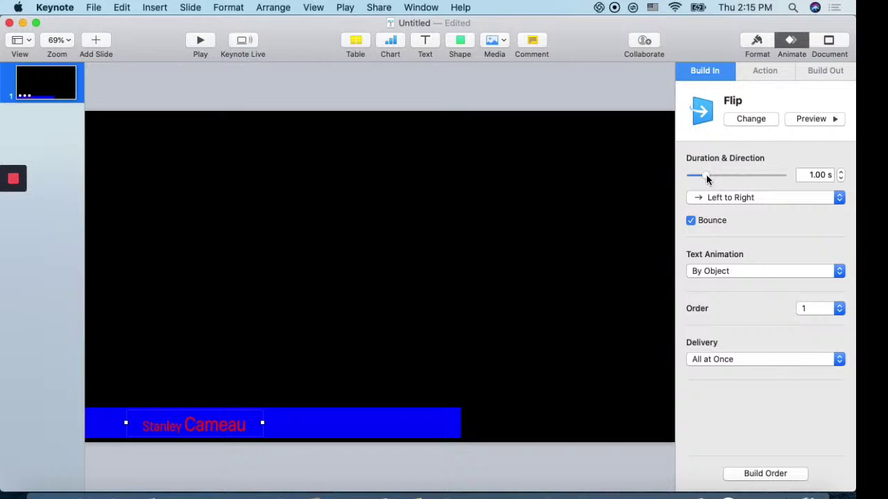
left_click_drag(708, 177, 716, 178)
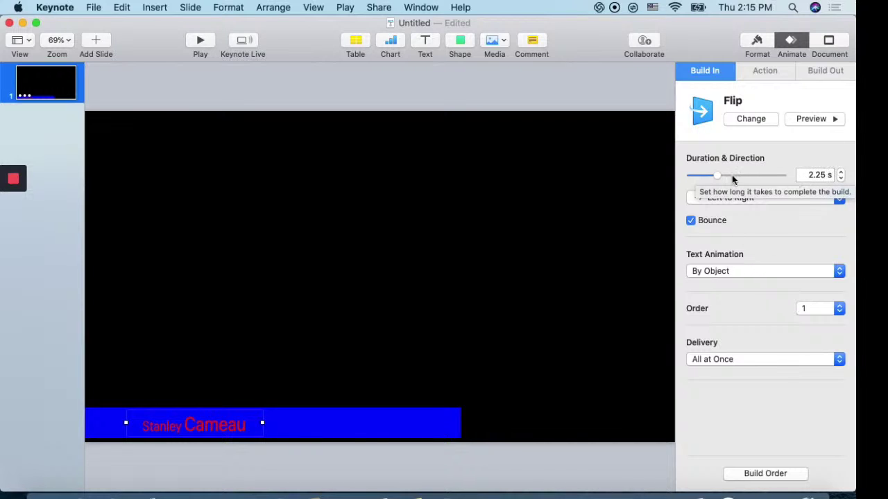
Step: Reapply the Flip build-in effect to the name text, and try Appear in its place
left_click(741, 120)
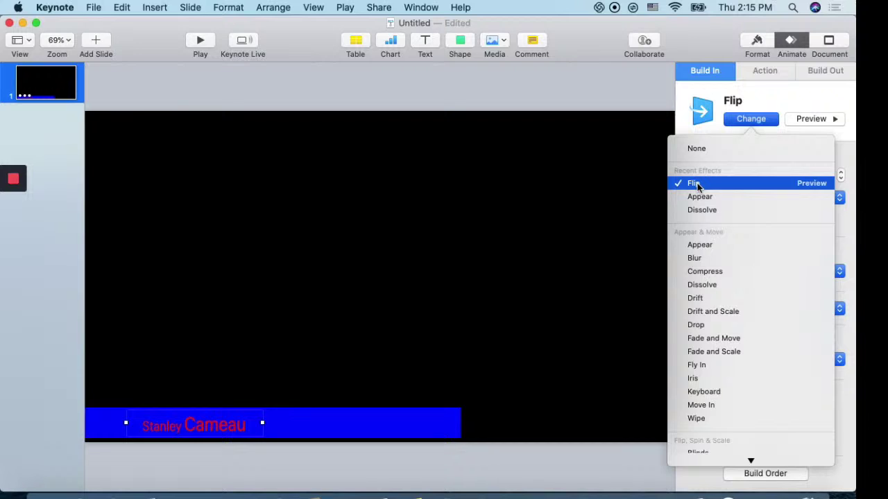
left_click(697, 185)
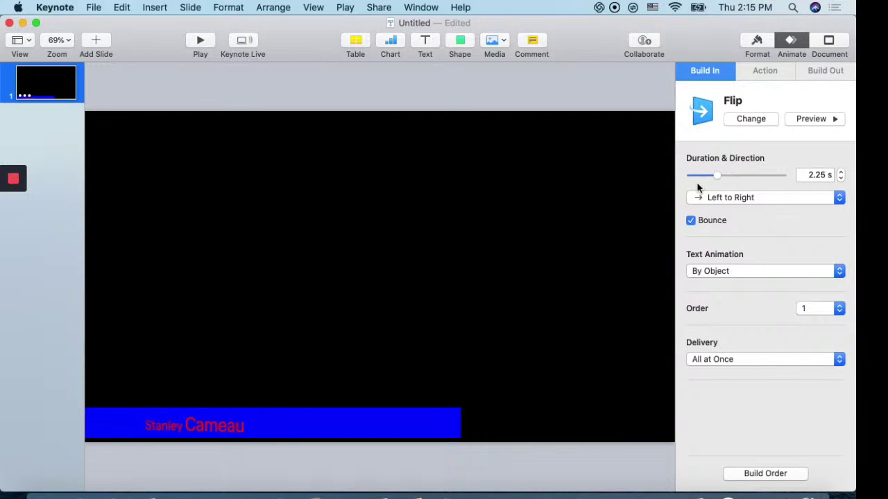
left_click(736, 120)
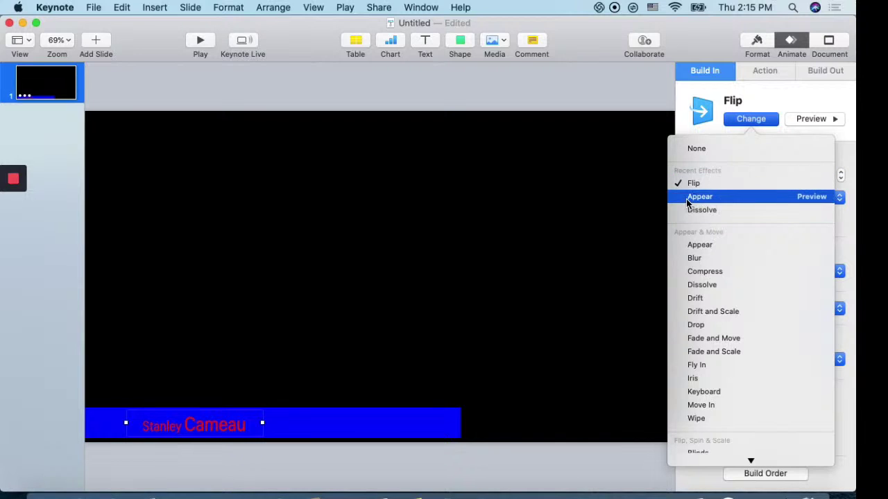
left_click(687, 201)
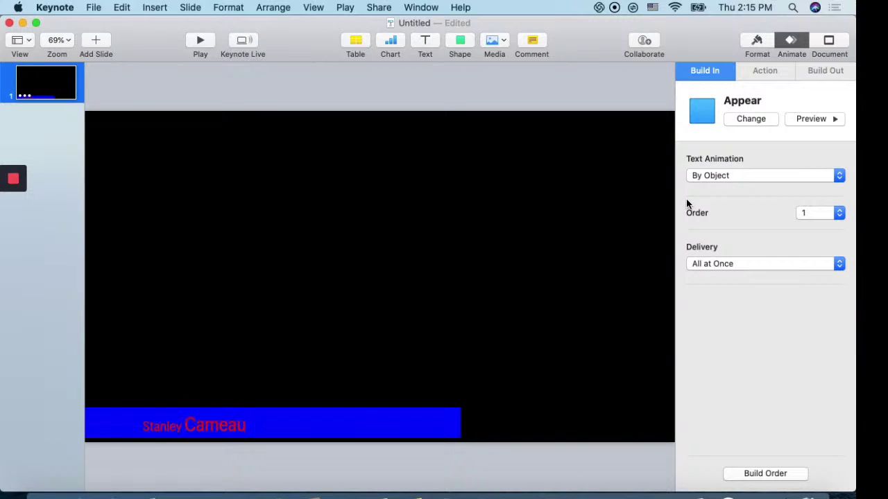
Step: Change the name text's build-in effect to Dissolve and look at its text animation options
left_click(757, 122)
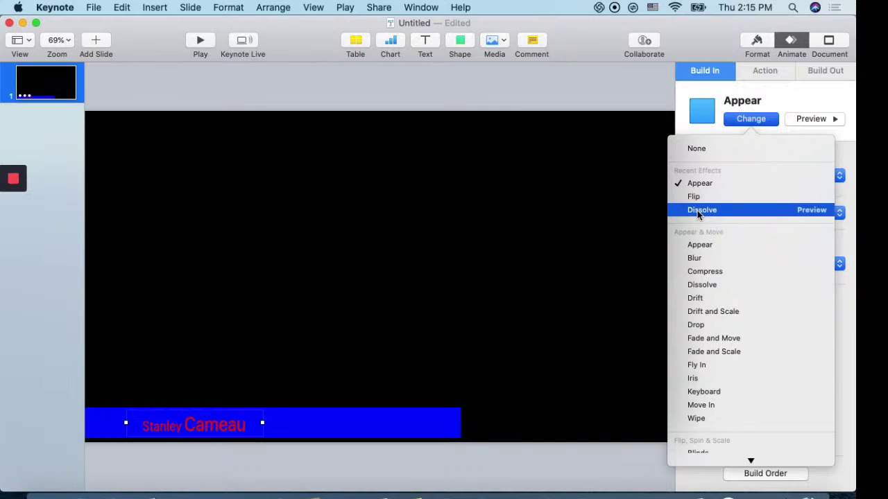
left_click(698, 210)
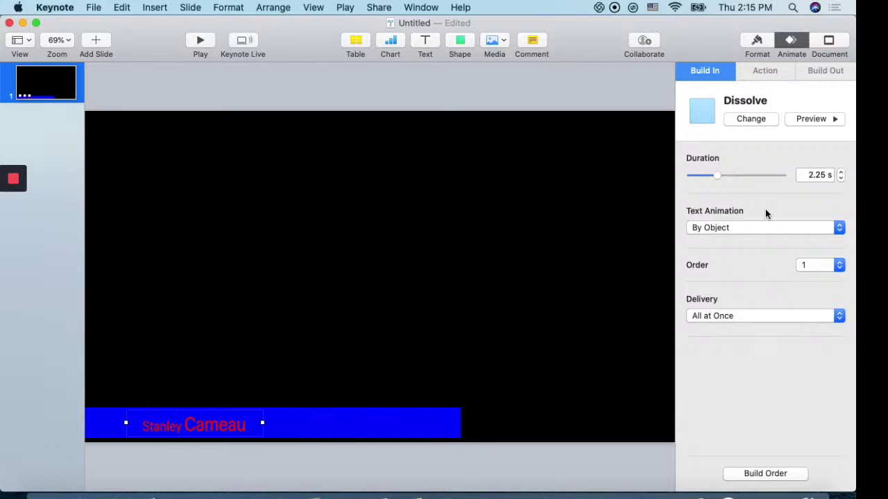
left_click(805, 232)
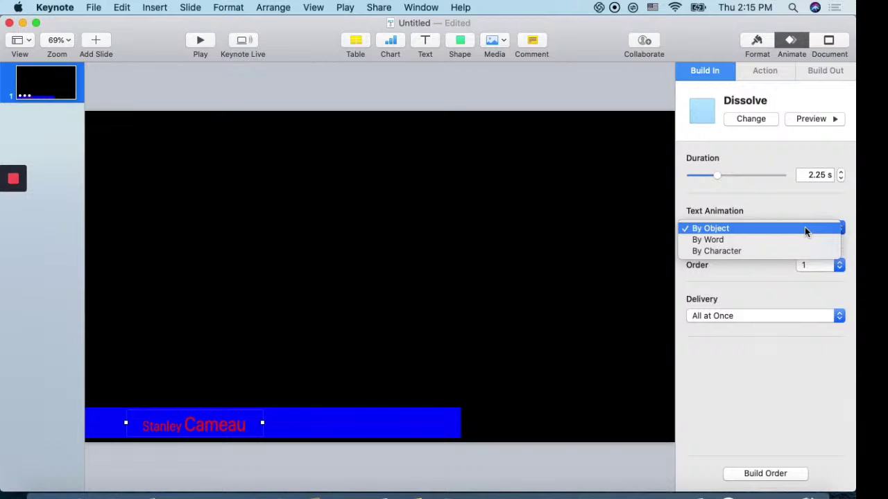
left_click(784, 193)
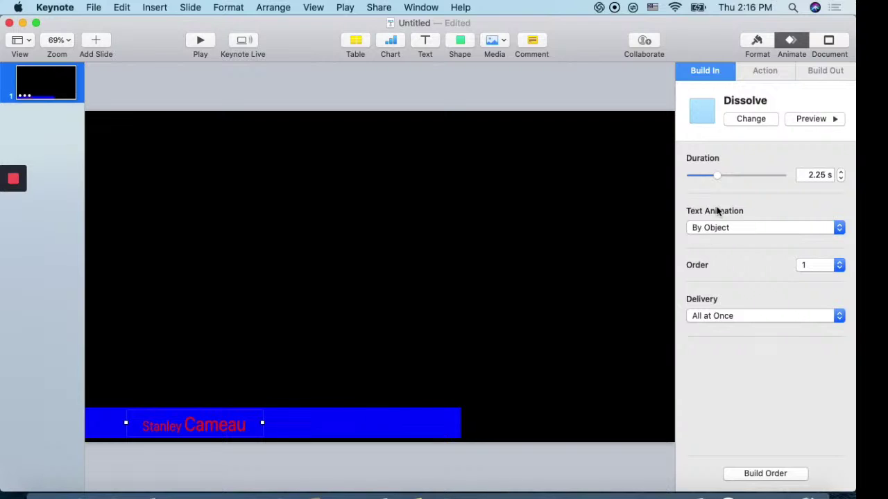
Step: Set the Dissolve effect's text animation to By Word and preview it
left_click(762, 229)
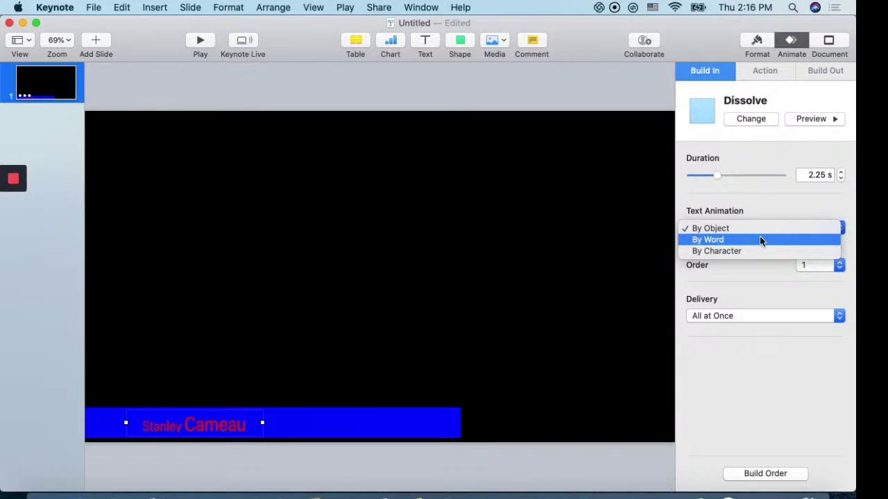
left_click(717, 240)
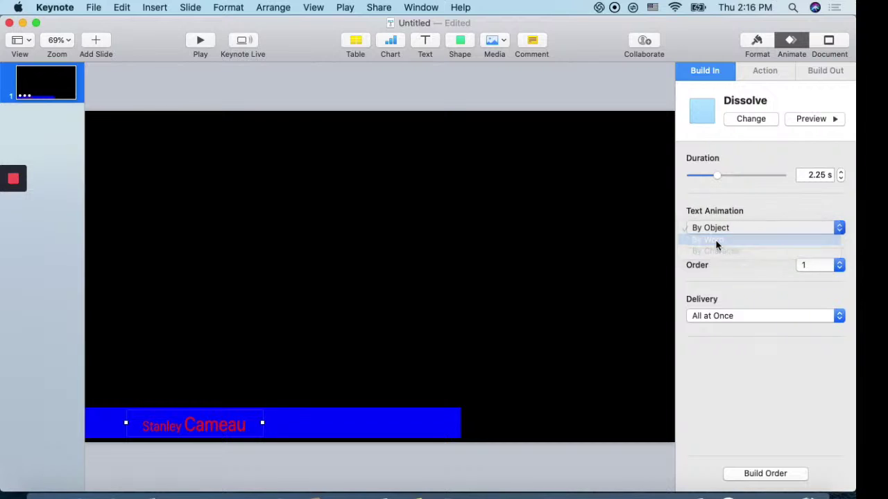
left_click(812, 120)
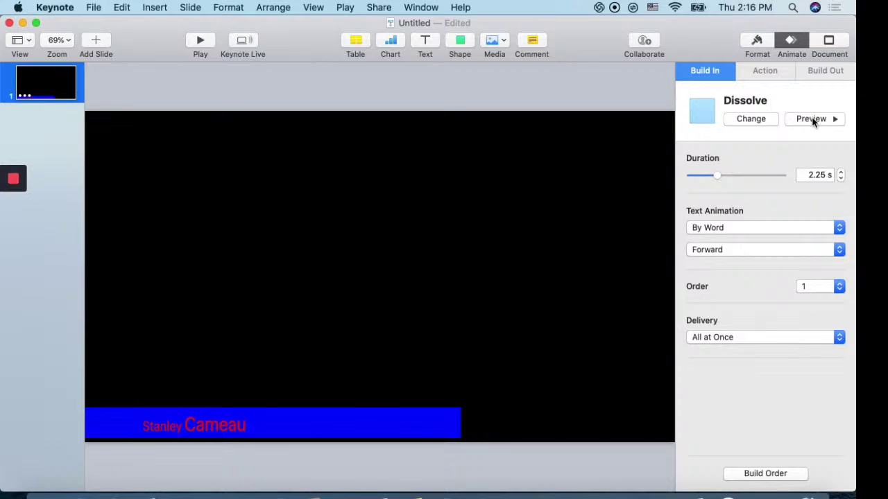
Step: Preview the name's Dissolve with text animation set to By Character, and set its delivery to By Paragraph
left_click(725, 227)
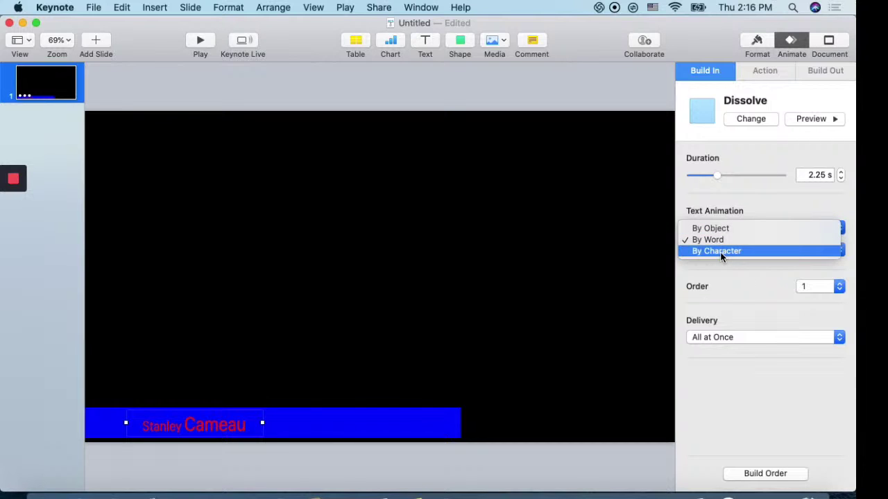
left_click(721, 252)
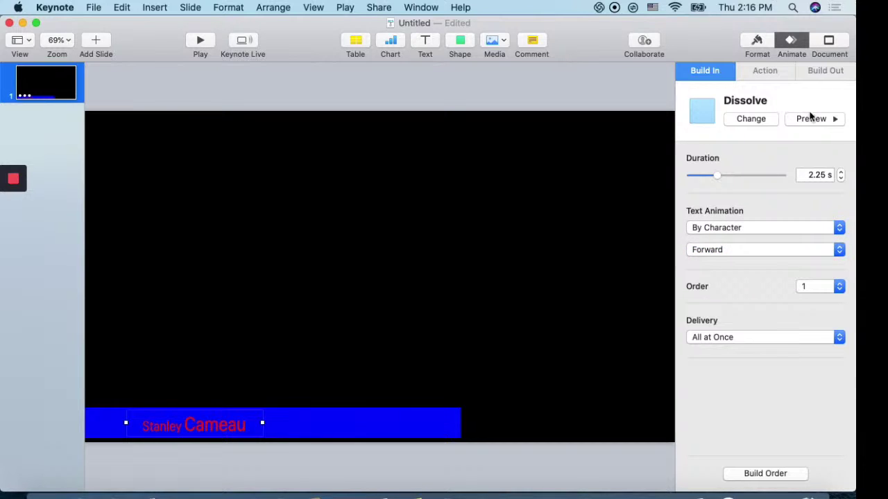
left_click(812, 120)
left_click(747, 340)
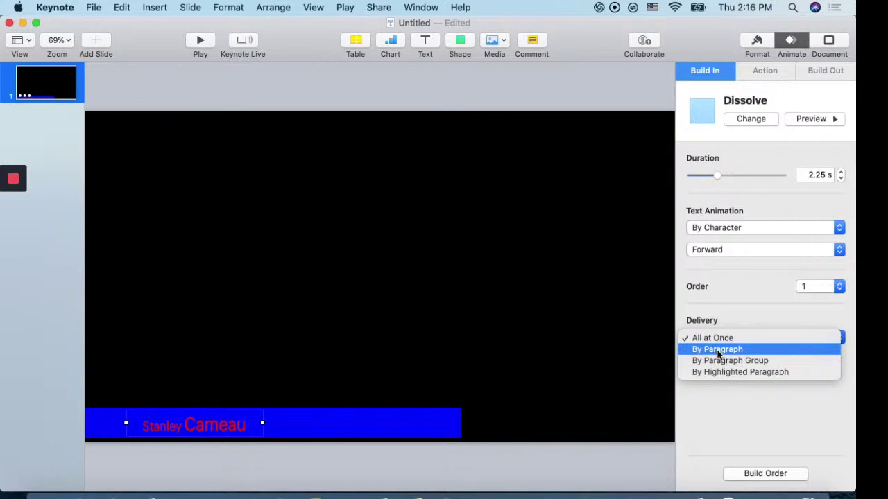
left_click(717, 350)
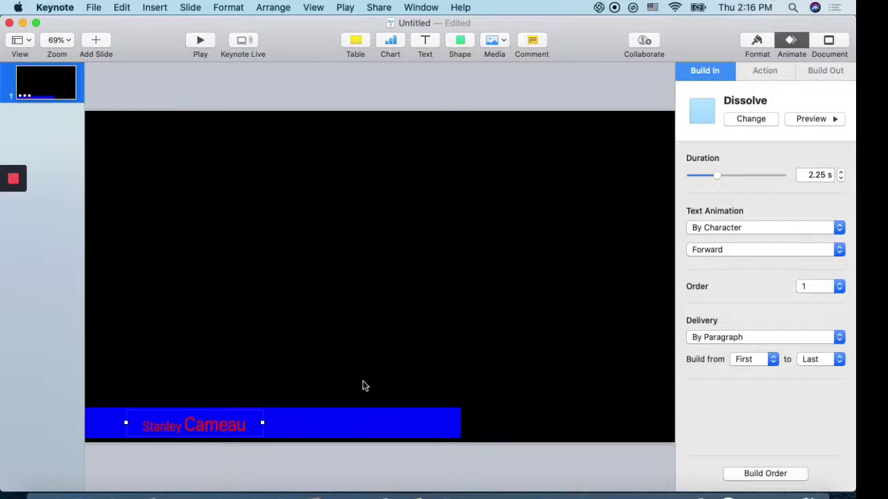
Step: Insert a basic rounded rectangle on the slide and widen it to about two and a half times its height
left_click(361, 420)
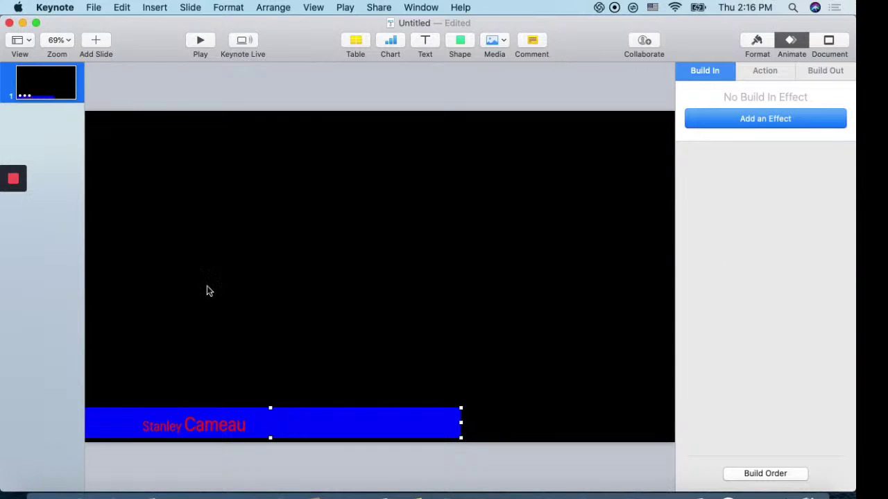
left_click(463, 47)
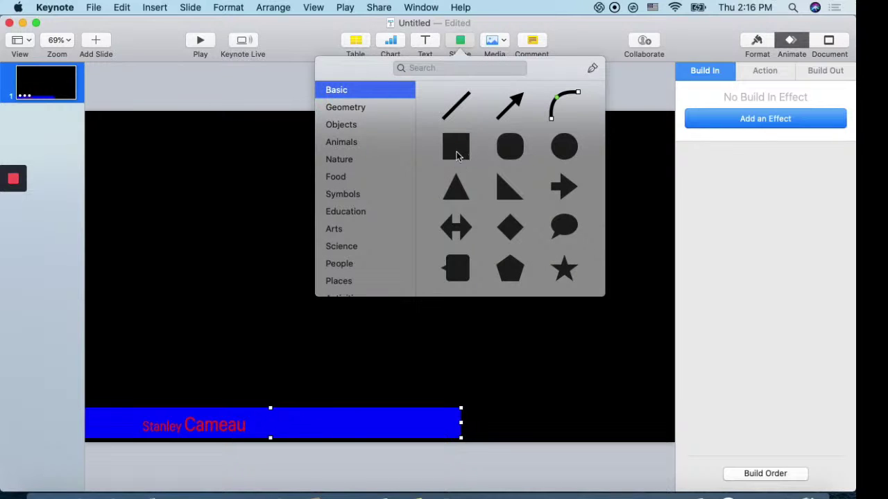
left_click(513, 148)
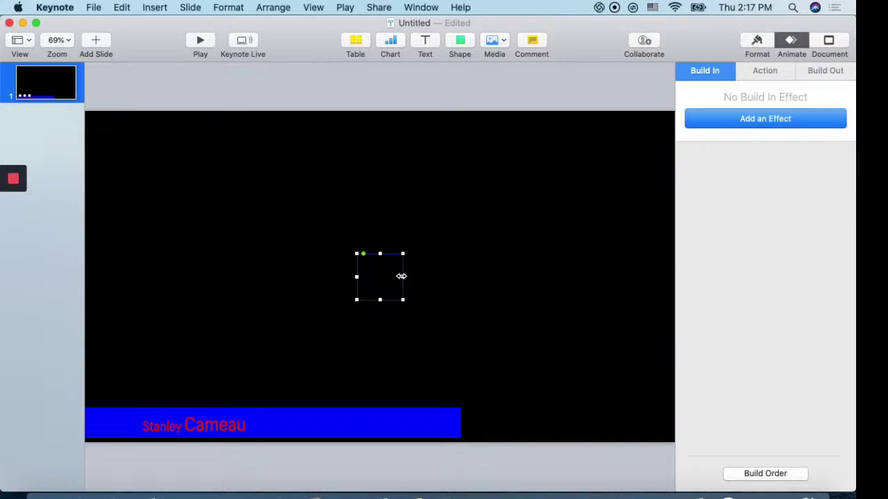
left_click_drag(402, 276, 473, 277)
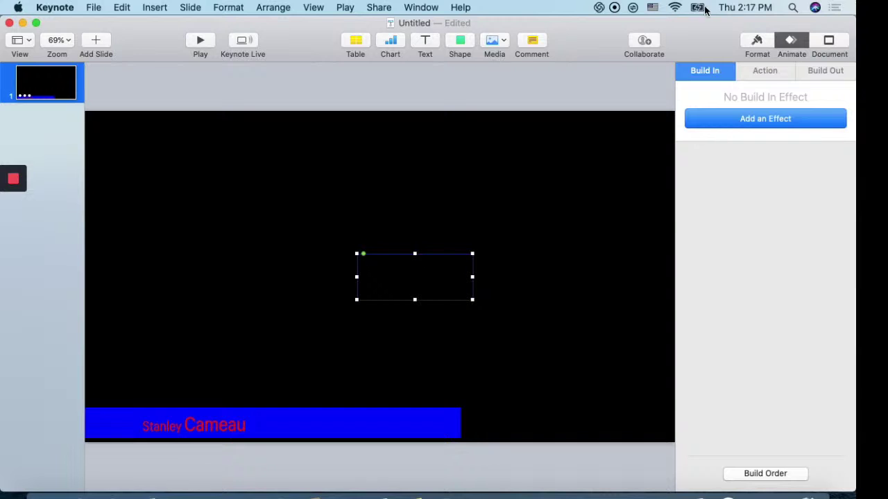
Step: Fill the new rounded rectangle with solid white
left_click(756, 42)
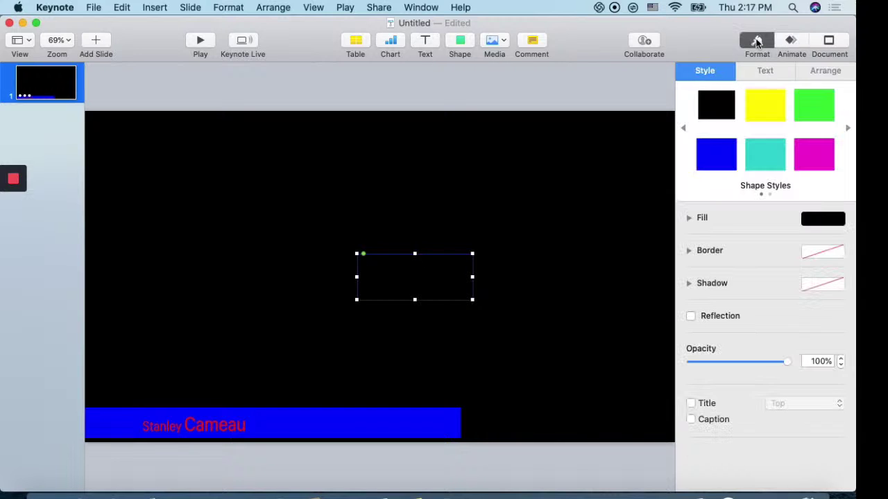
left_click(825, 222)
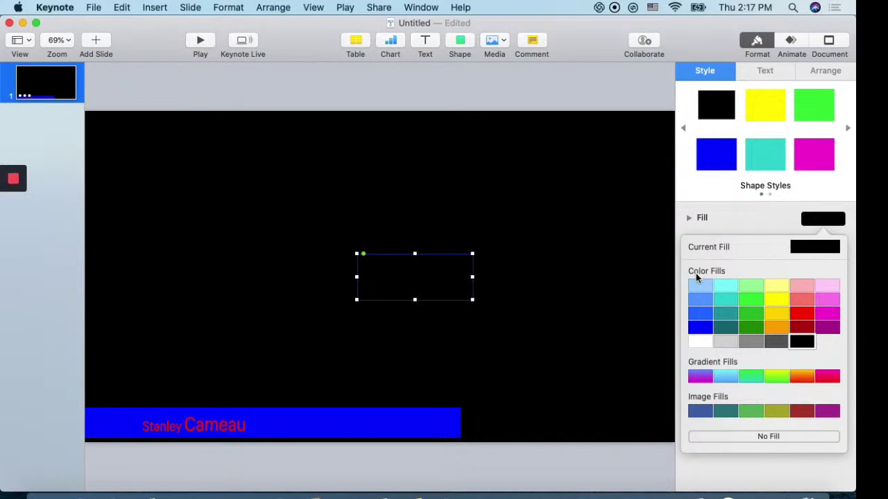
left_click(701, 342)
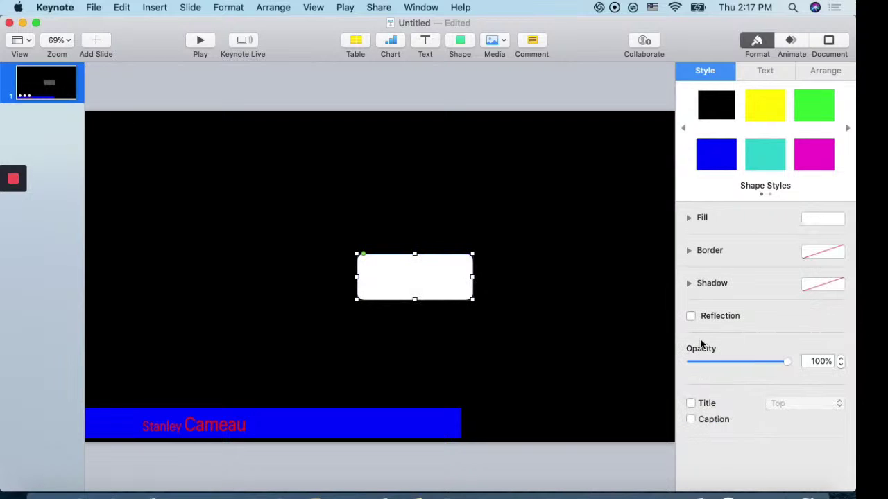
Step: Move the white rounded rectangle down over the blue bar's upper edge and stretch it to nearly the bar's width
left_click_drag(433, 285, 428, 400)
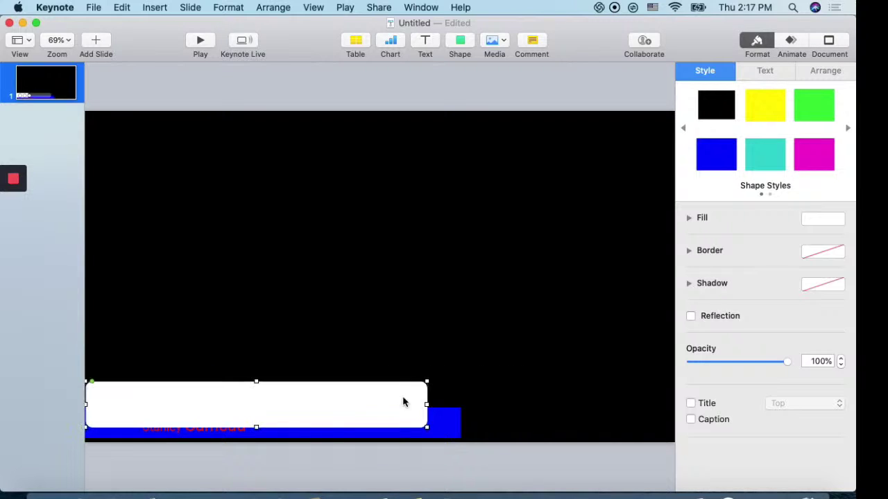
left_click_drag(370, 398, 385, 401)
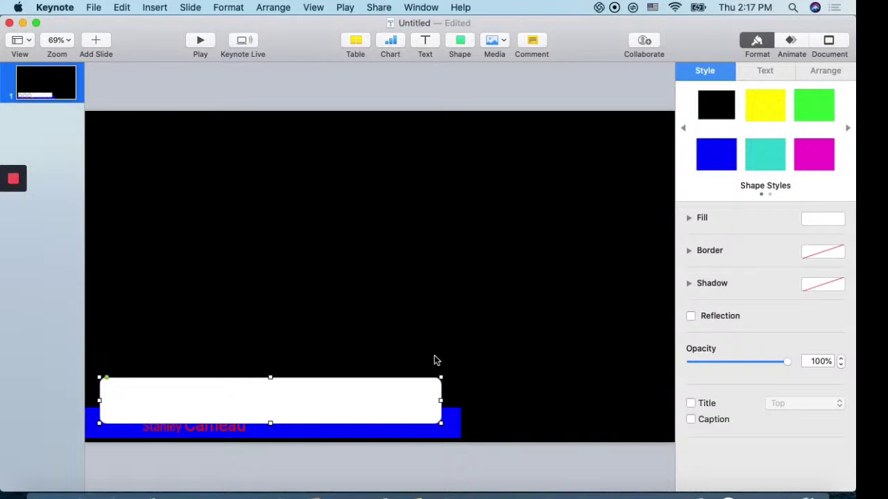
left_click(821, 284)
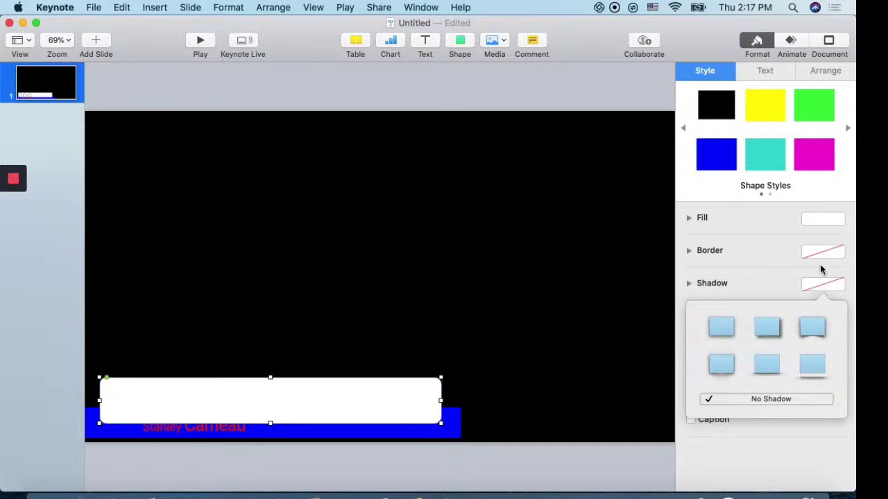
left_click(781, 258)
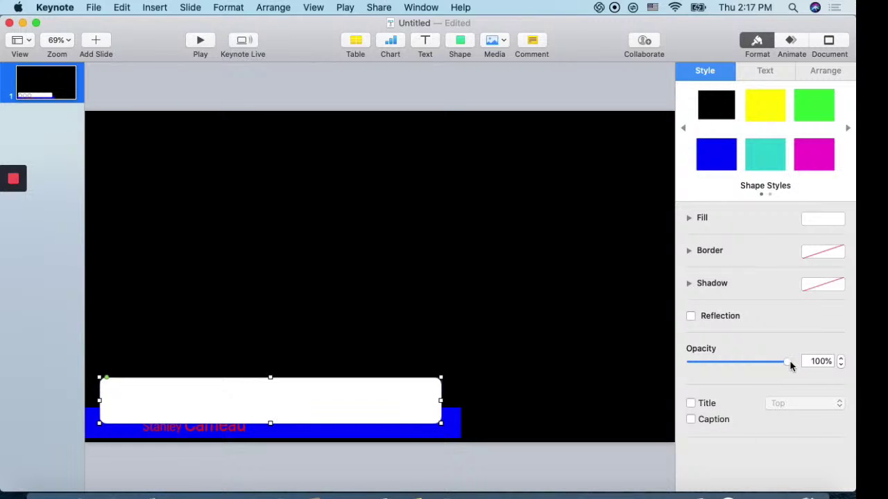
Step: Lower the white rounded rectangle's opacity to 62%
left_click_drag(789, 365, 743, 368)
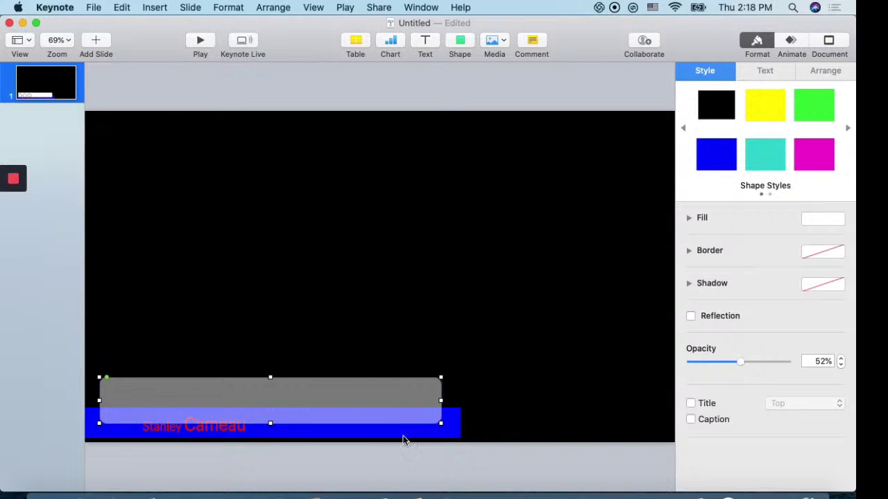
left_click(351, 432)
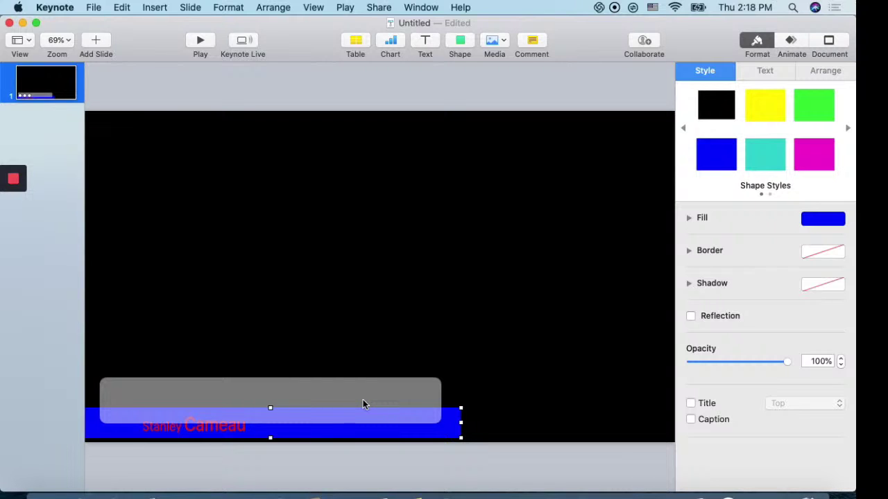
left_click(432, 423)
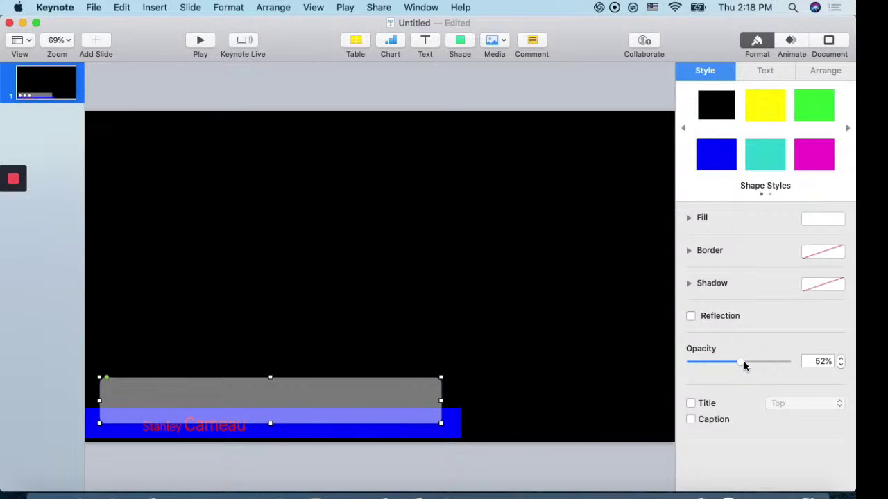
mouse_move(740, 366)
left_mouse_down()
mouse_move(776, 364)
mouse_move(728, 365)
left_mouse_up()
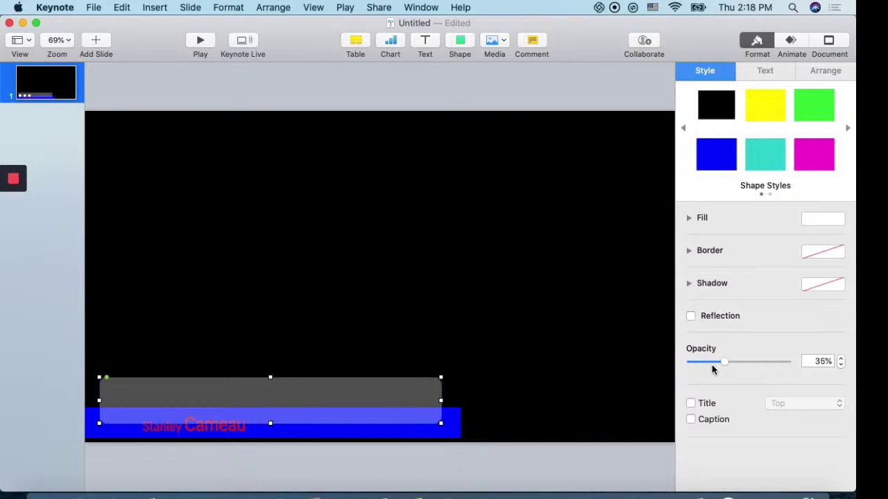
left_click_drag(723, 366, 750, 365)
Step: Raise the translucent rectangle so it barely overlaps the blue bar, and move the red name toward the bar's middle
left_click(392, 438)
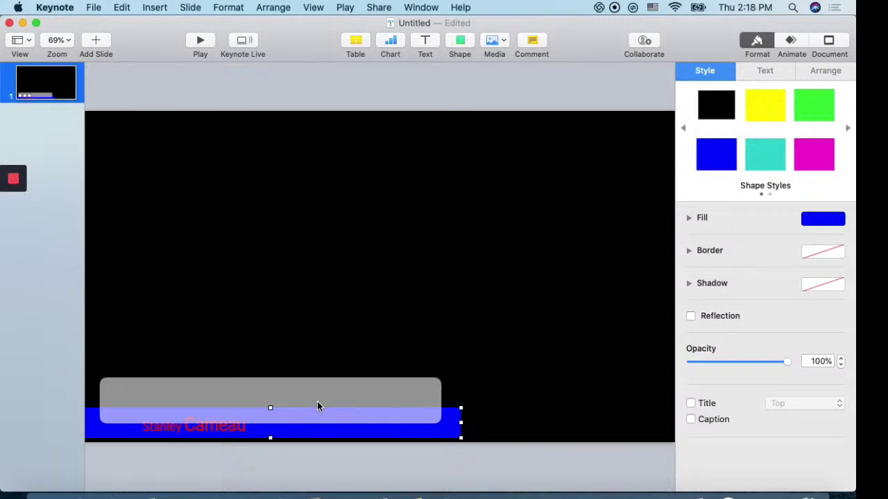
left_click_drag(315, 395, 314, 392)
left_click(223, 426)
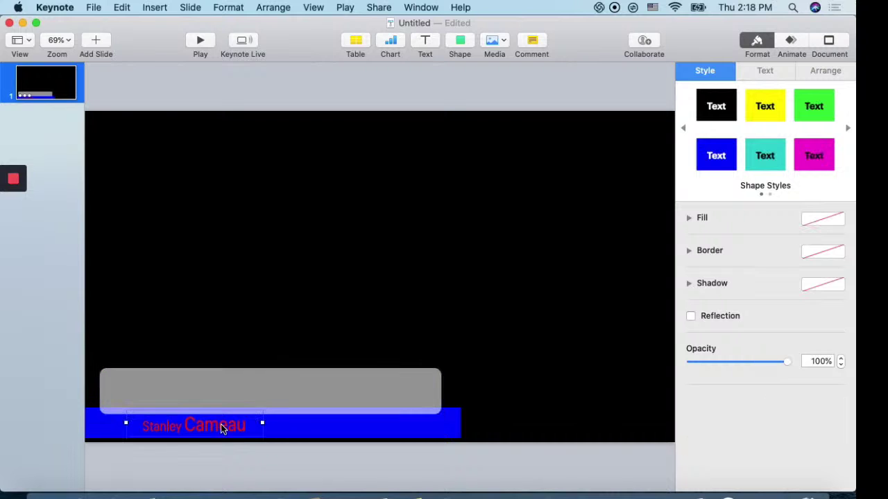
left_click_drag(238, 426, 313, 428)
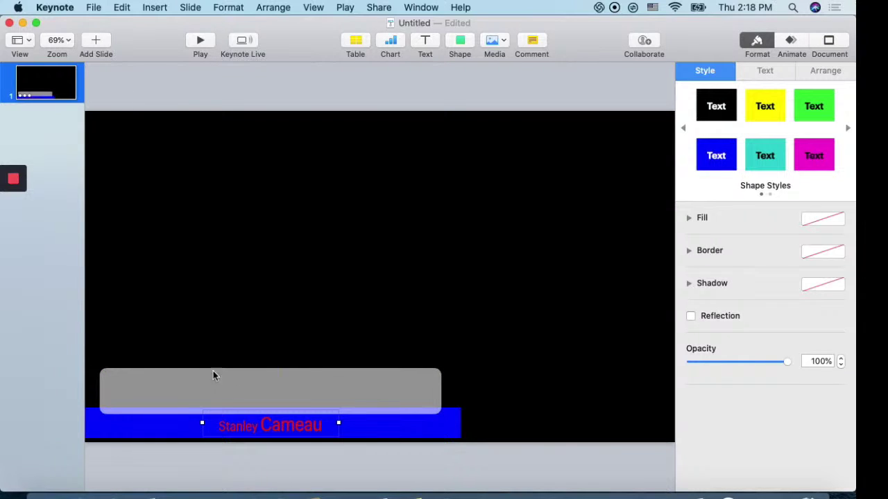
Step: Add a text box reading "Reality TV" on the translucent rectangle and position it slightly left of the rectangle's centre
left_click(232, 390)
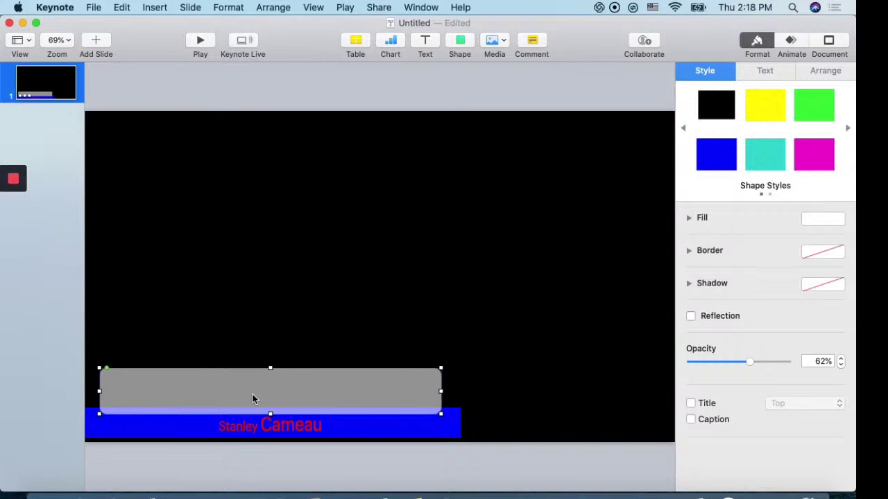
left_click(425, 41)
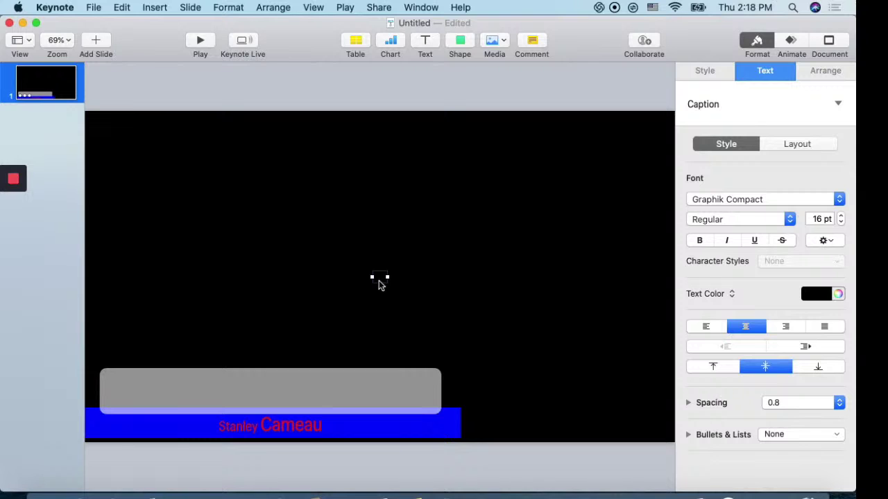
left_click_drag(380, 284, 260, 398)
type("Rea")
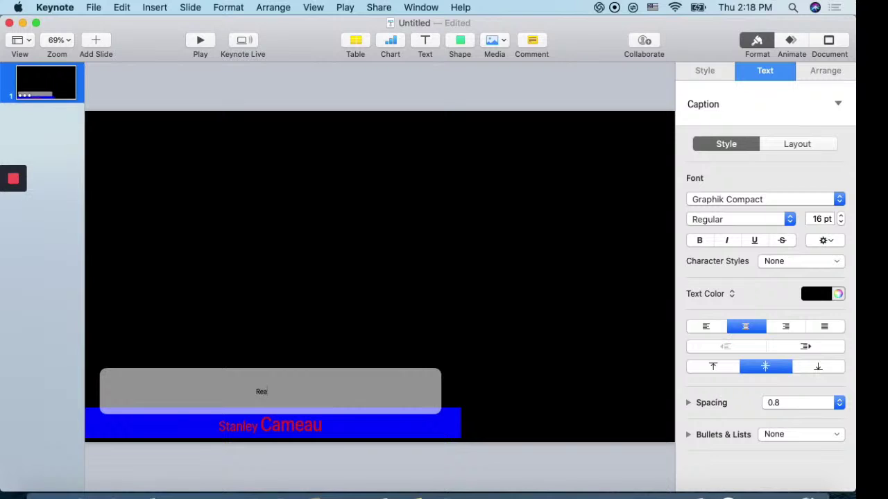
type("lity TV")
mouse_move(243, 395)
left_mouse_down()
mouse_move(269, 395)
mouse_move(245, 396)
left_mouse_up()
left_click(266, 394)
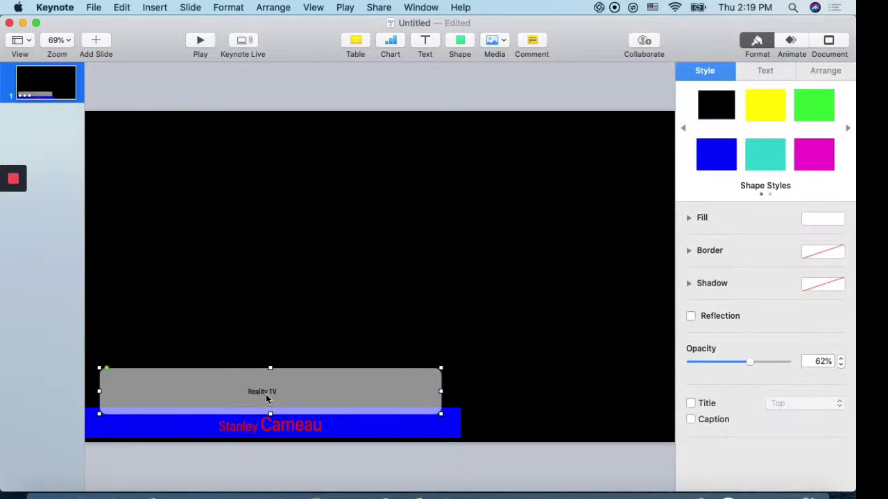
left_click(267, 394)
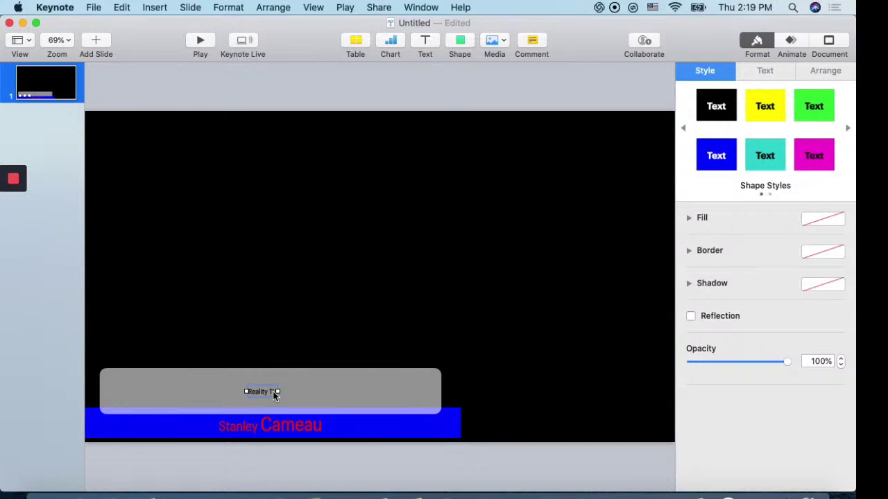
mouse_move(272, 391)
left_mouse_down()
mouse_move(252, 397)
mouse_move(260, 391)
left_mouse_up()
Step: Increase the font size of the word "TV" in the caption to 37 pt
left_click(260, 392)
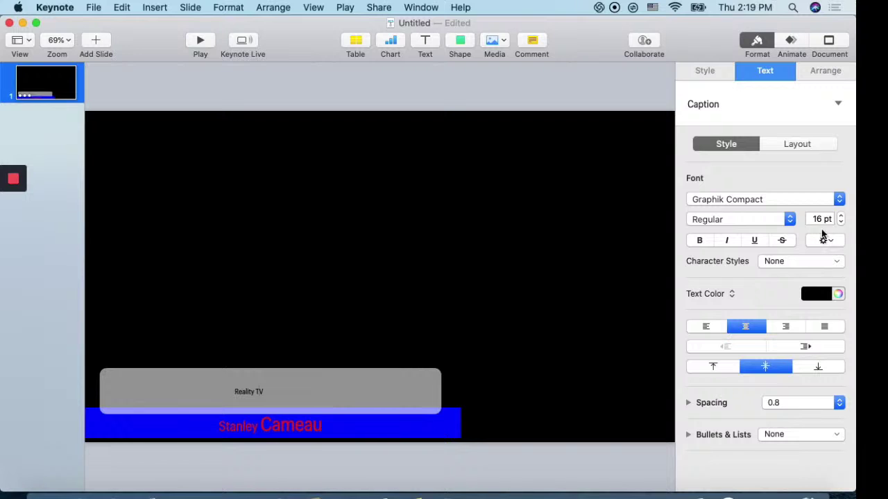
left_click(840, 216)
left_click(841, 216)
left_click(840, 215)
left_click(841, 216)
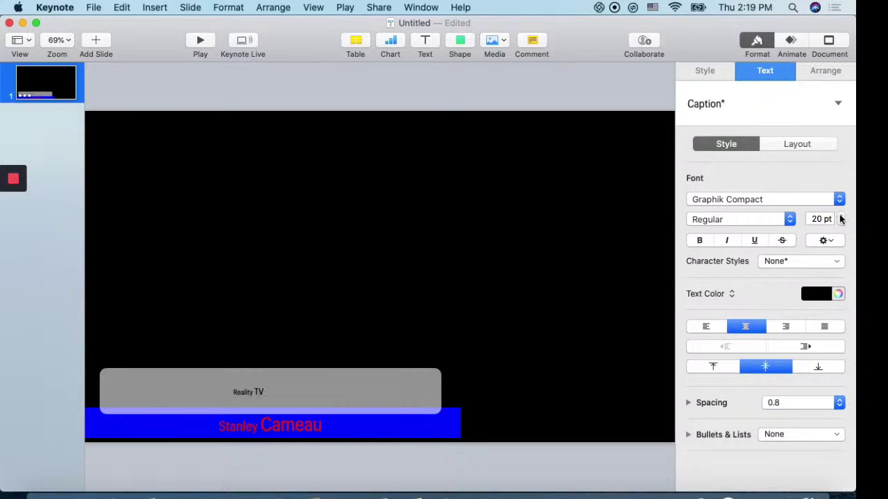
left_click(840, 216)
left_click(841, 216)
left_click(840, 215)
left_click(841, 215)
left_click(841, 216)
left_click(841, 216)
left_click(840, 216)
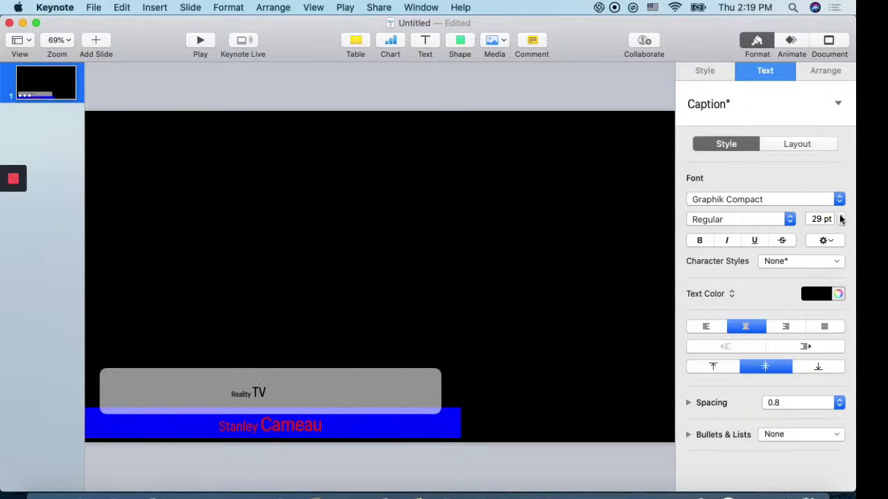
left_click(840, 216)
left_click(841, 215)
left_click(841, 216)
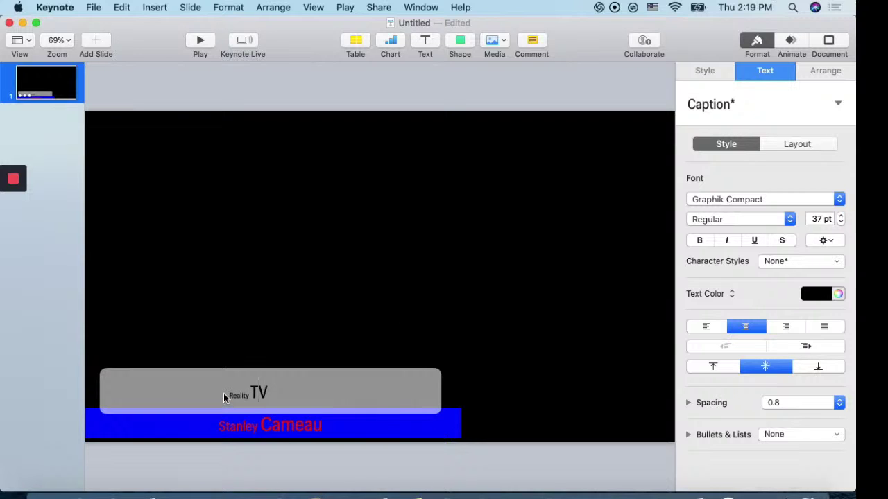
key("Escape")
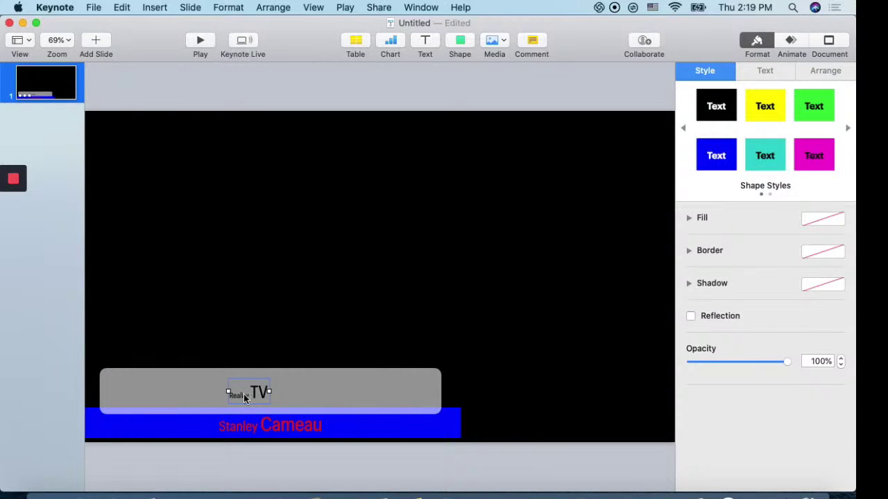
Step: Increase the font size of the word "Reality" in the caption to 30 pt
left_click(240, 395)
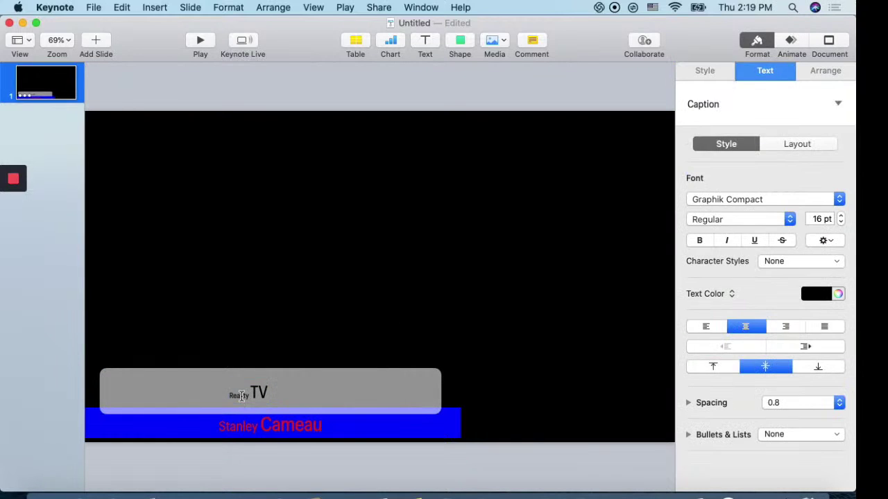
left_click(840, 216)
left_click(840, 216)
left_click(840, 216)
left_click(840, 216)
left_click(839, 216)
left_click(839, 216)
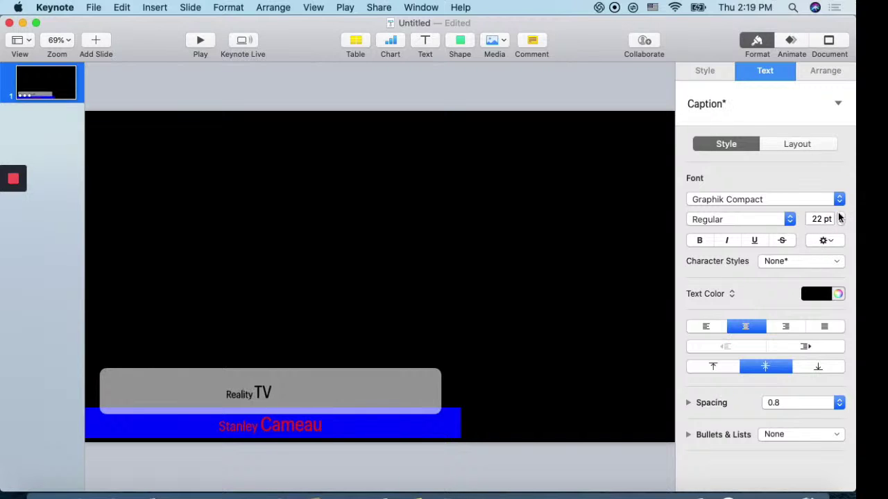
left_click(839, 215)
left_click(840, 215)
left_click(839, 216)
left_click(840, 216)
left_click(840, 215)
left_click(840, 216)
left_click(839, 216)
left_click(840, 216)
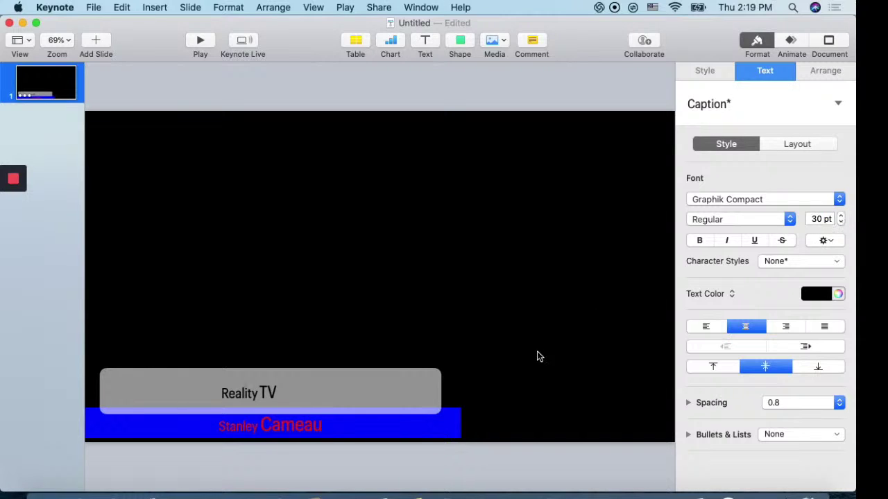
Step: Make the word "Reality" in the caption bold
left_click(274, 395)
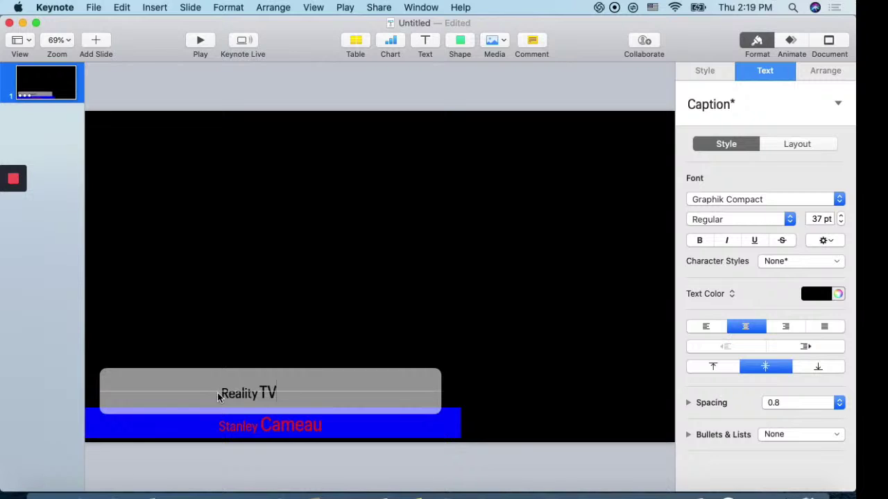
left_click(243, 393)
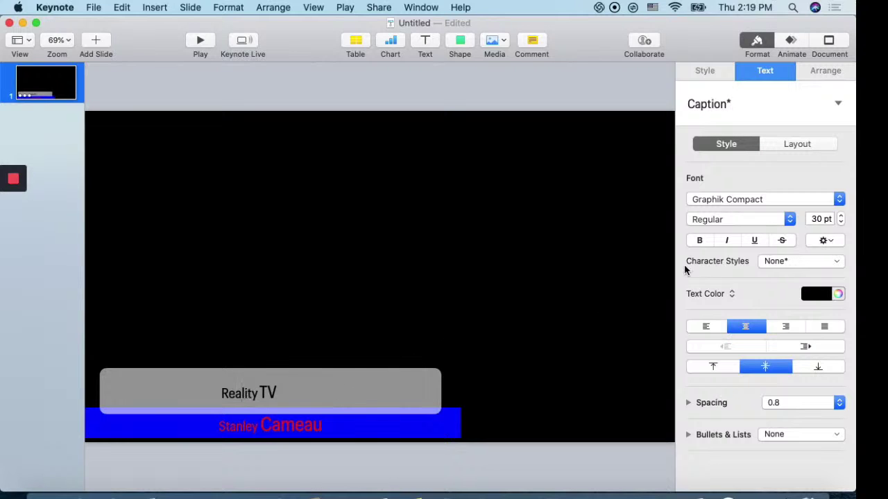
left_click(700, 240)
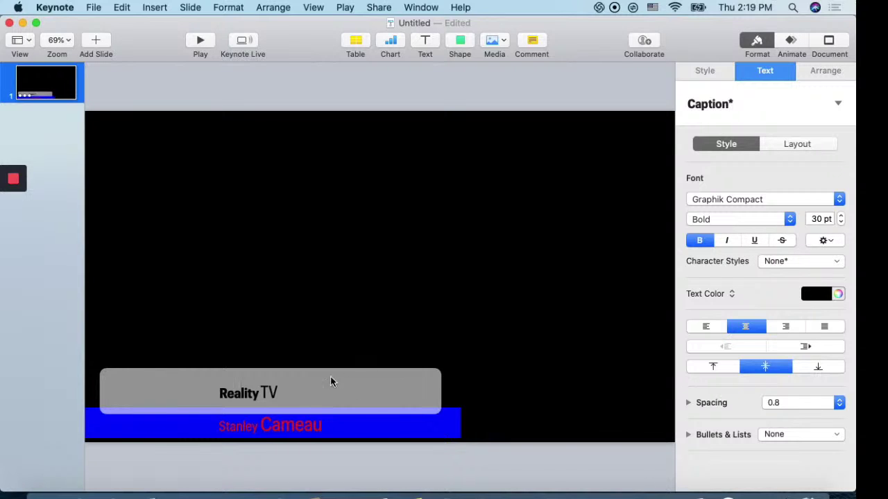
Step: Widen the red name's text box on both sides within the blue bar, and lower the translucent rectangle slightly
left_click(295, 393)
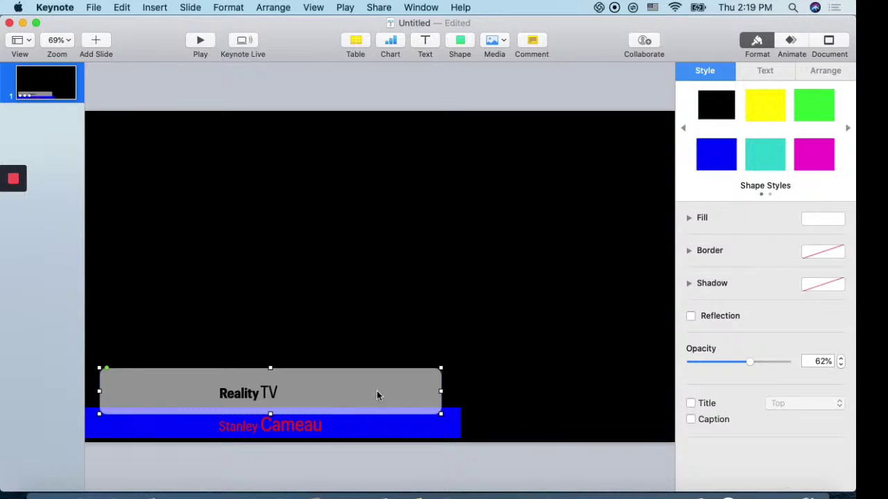
left_click_drag(377, 391, 377, 396)
left_click(317, 432)
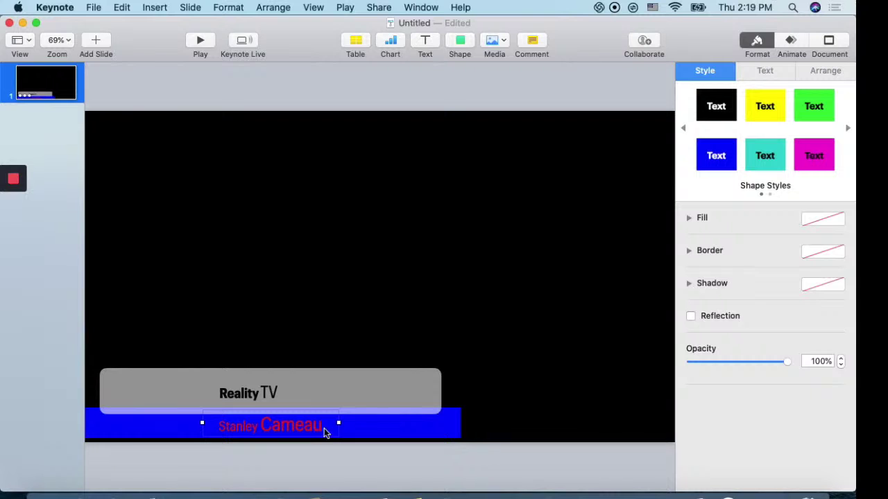
left_click_drag(338, 423, 389, 424)
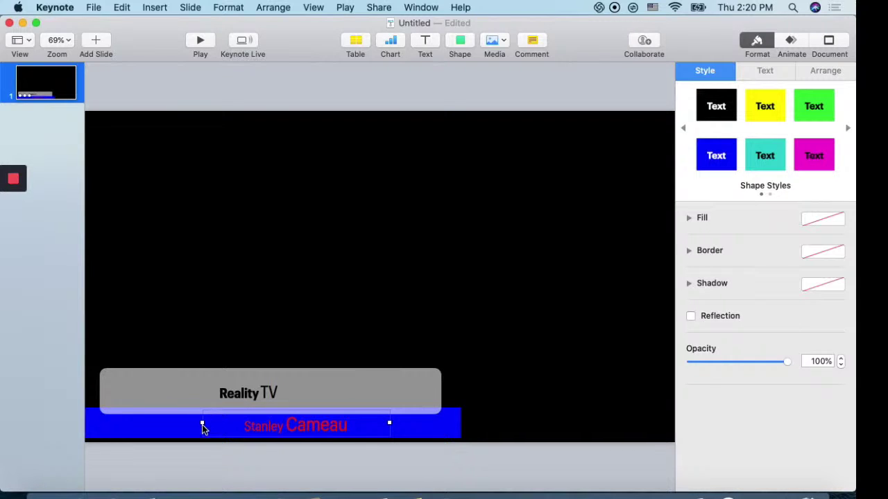
left_click_drag(201, 425, 128, 433)
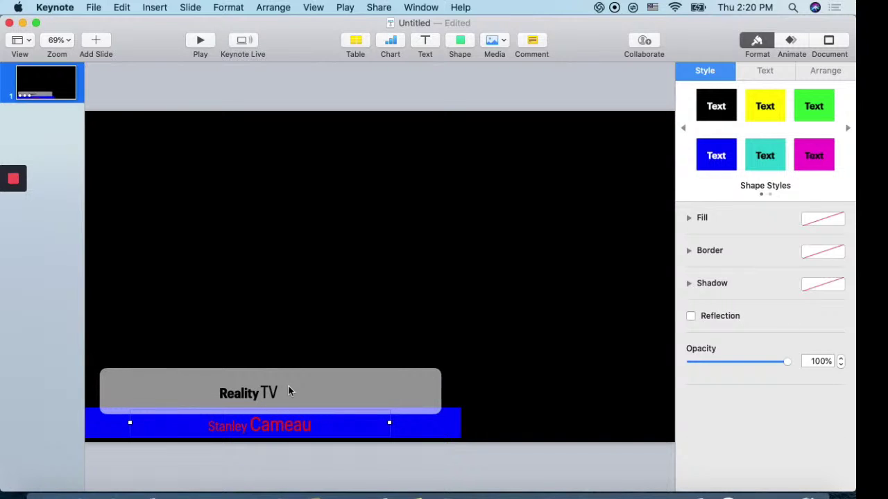
left_click_drag(288, 390, 289, 392)
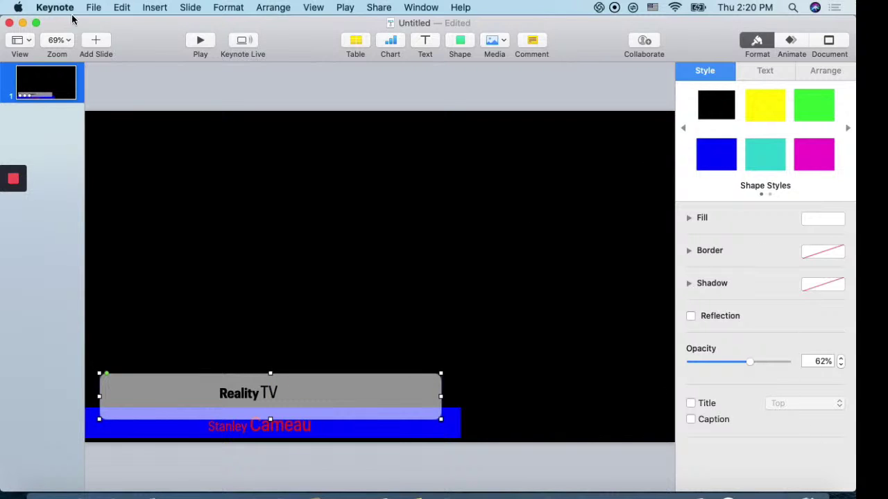
left_click(93, 8)
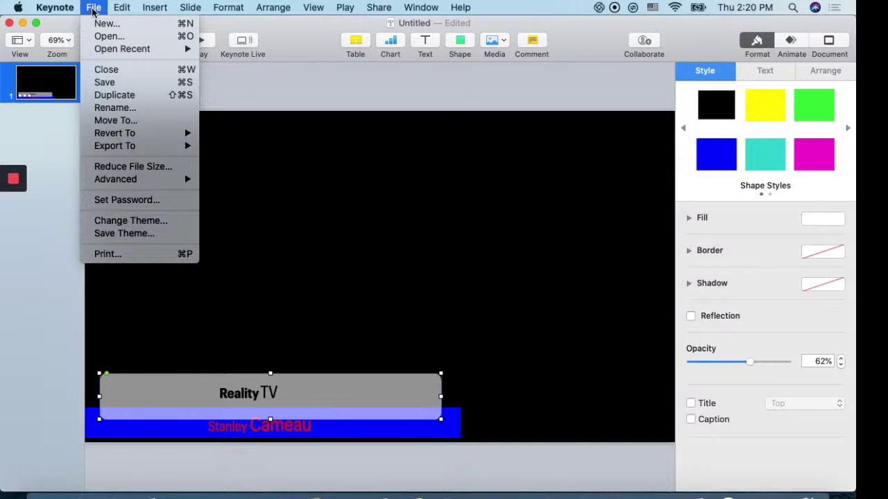
left_click(121, 122)
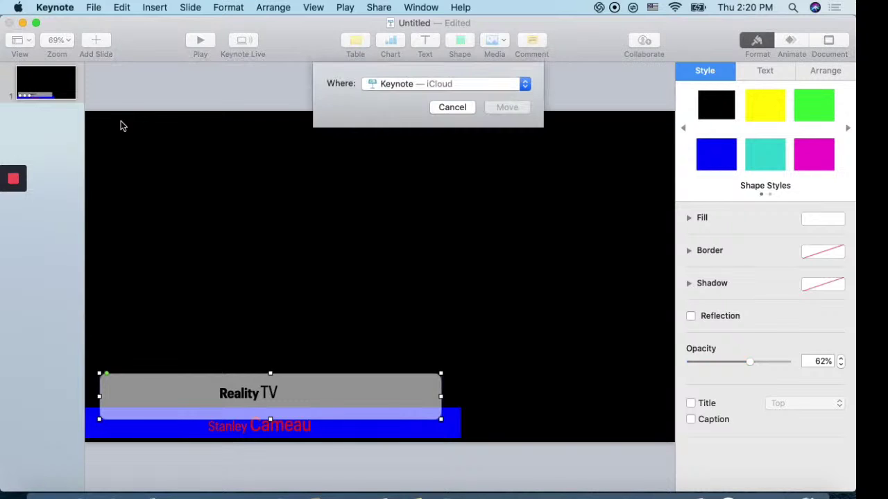
left_click(452, 107)
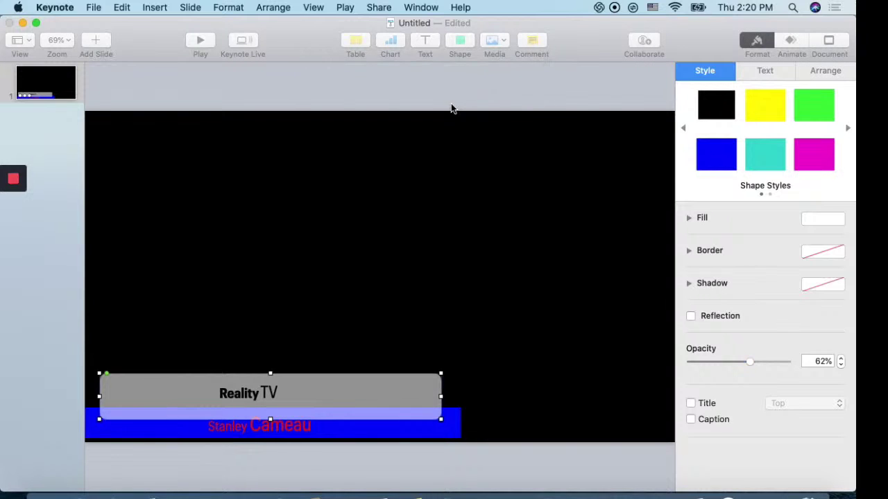
Step: Try to bring the translucent rectangle forward by one layer
left_click(377, 9)
mouse_move(351, 8)
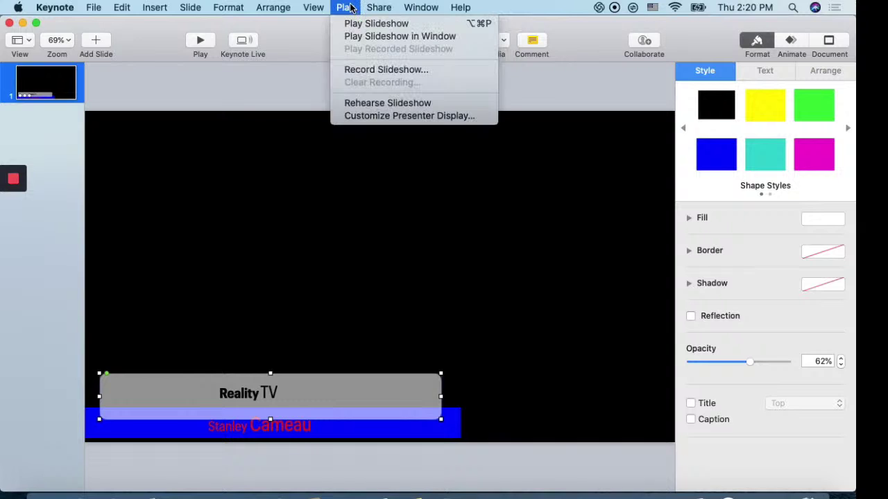
mouse_move(319, 9)
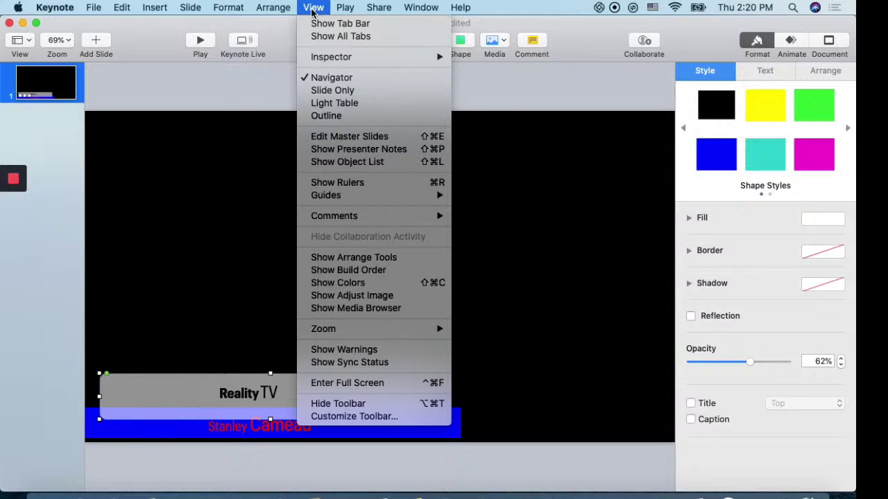
mouse_move(283, 13)
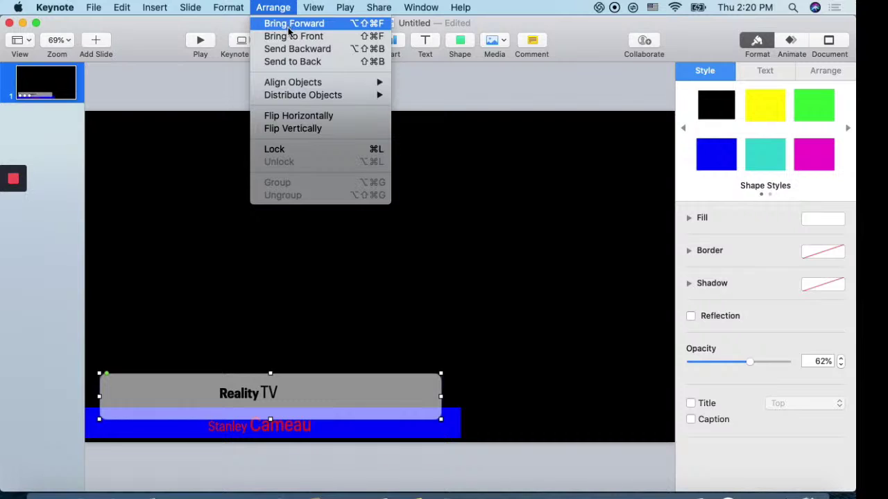
left_click(291, 26)
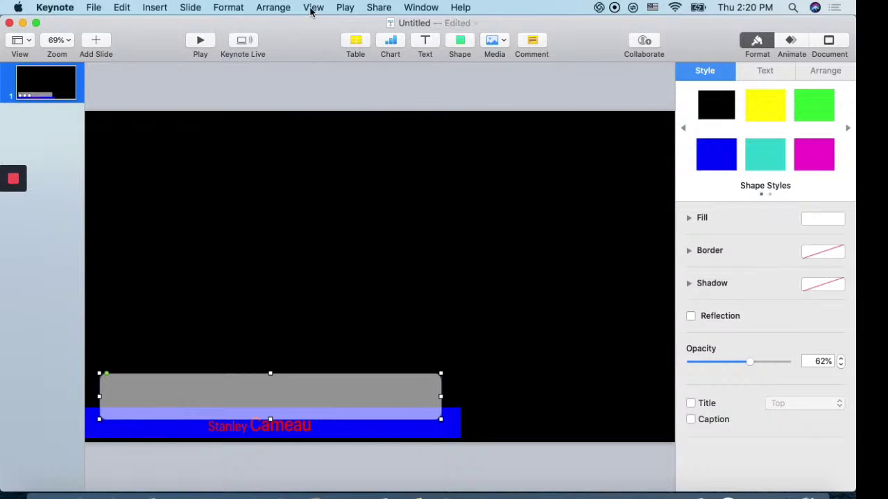
Step: Undo bringing the translucent rectangle forward
left_click(94, 8)
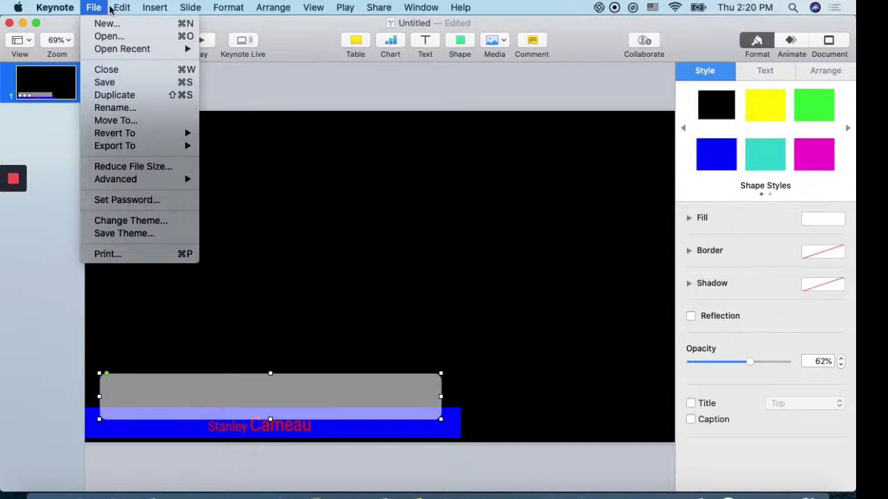
mouse_move(119, 8)
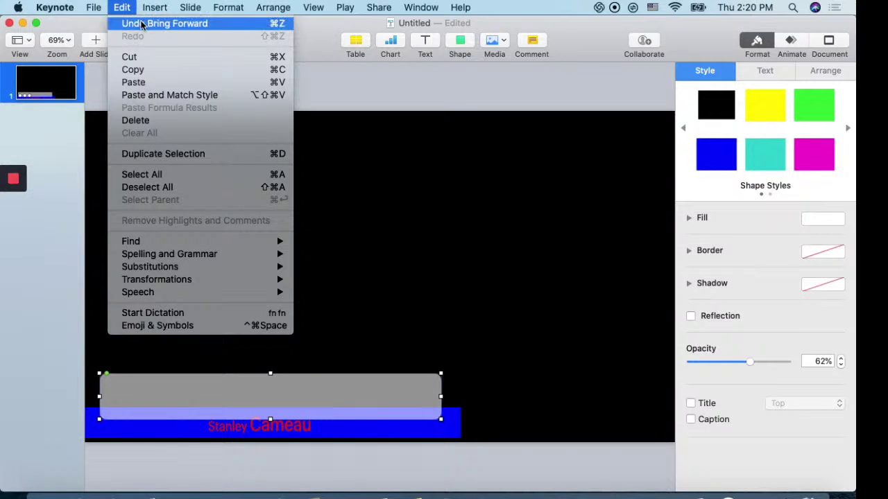
left_click(142, 24)
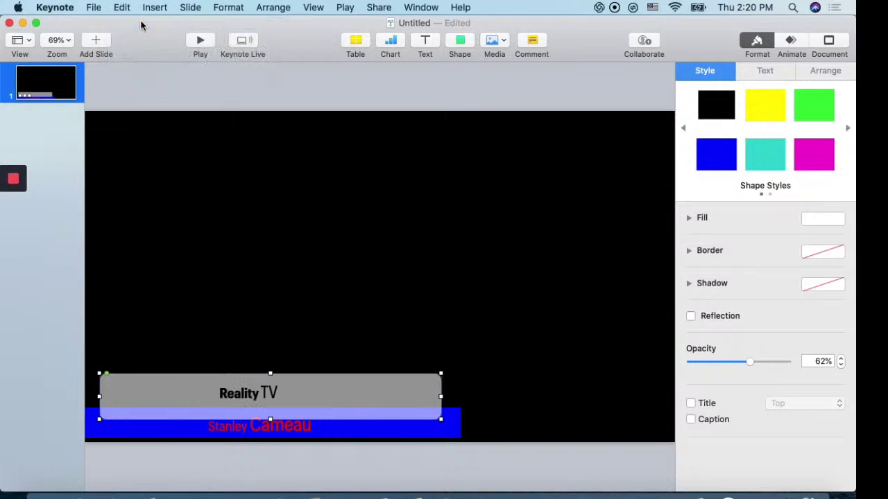
left_click(311, 10)
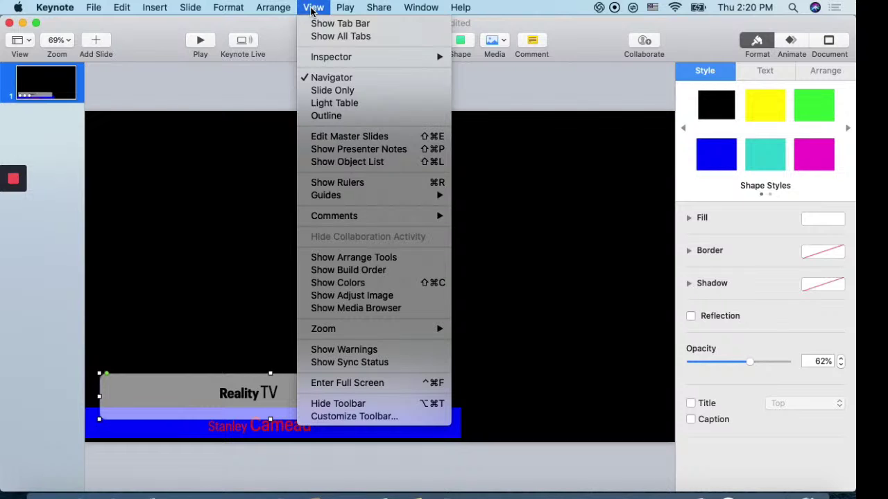
mouse_move(277, 8)
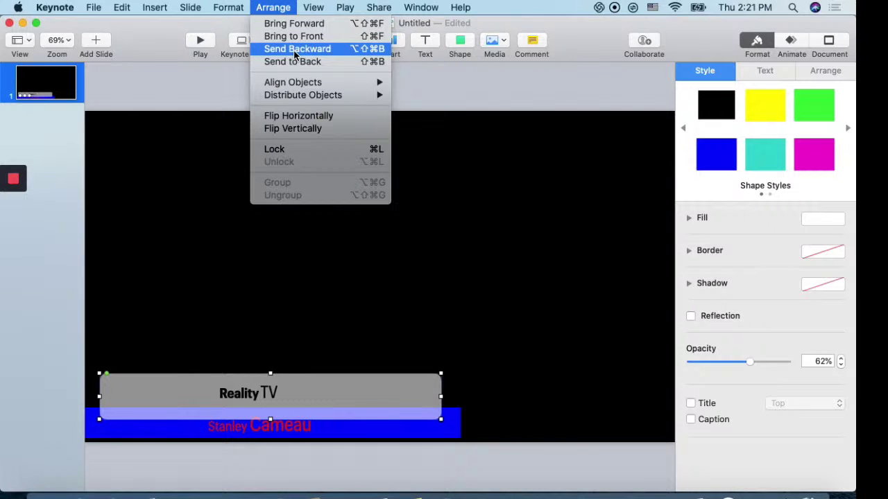
left_click(393, 391)
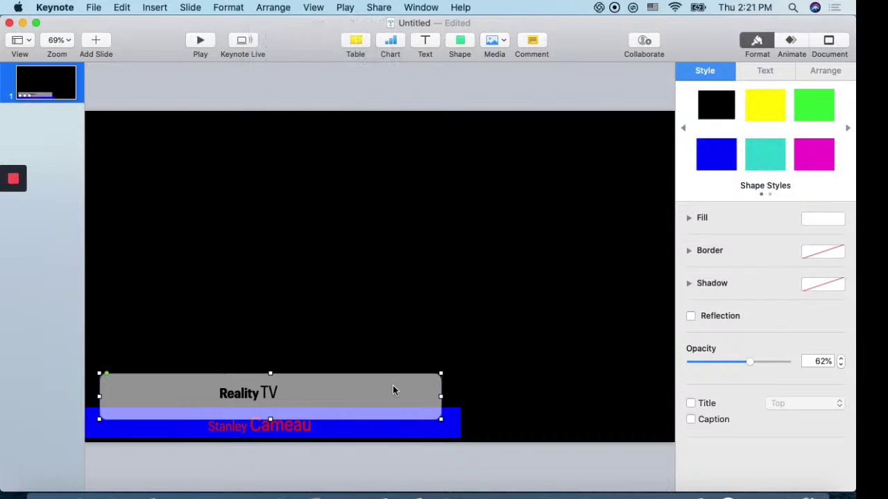
Step: Try to bring the blue bar to the front of all objects
left_click(412, 431)
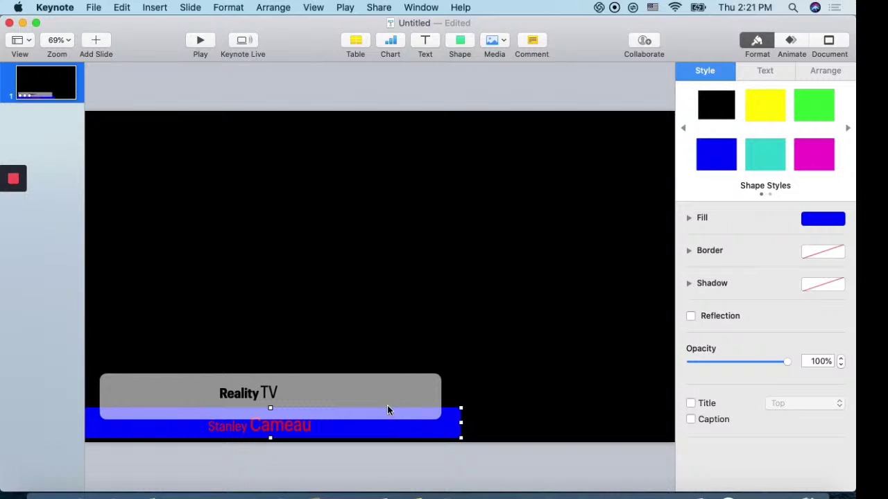
left_click(278, 9)
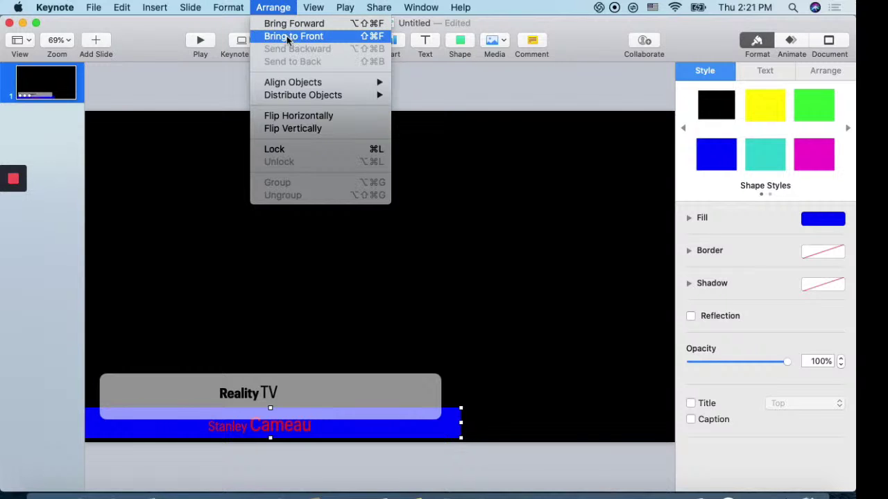
left_click(284, 36)
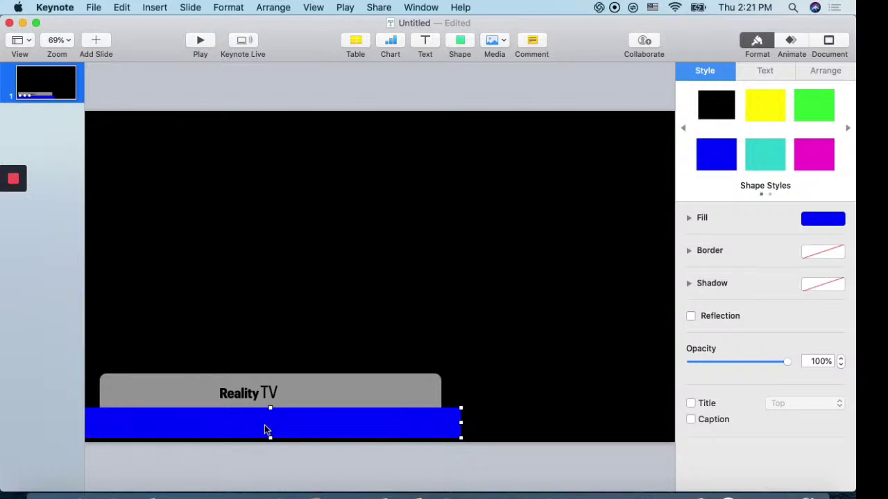
Step: Undo bringing the blue bar to the front
left_click(303, 395)
left_click(300, 433)
left_click(120, 7)
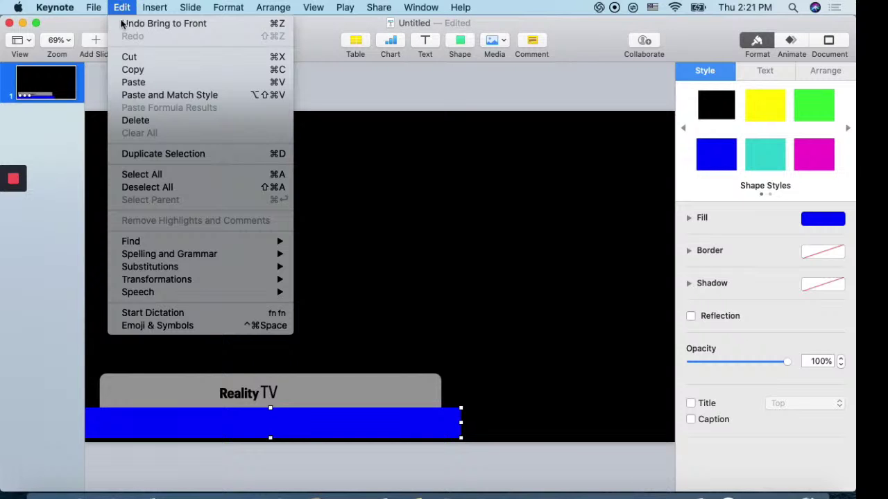
left_click(132, 25)
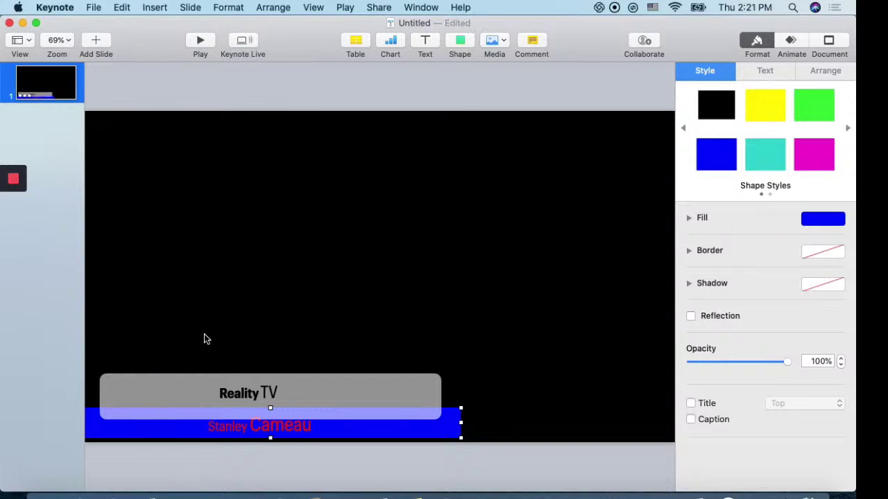
Step: Bring the red name's text box to the front of the stacking order
left_click(254, 426)
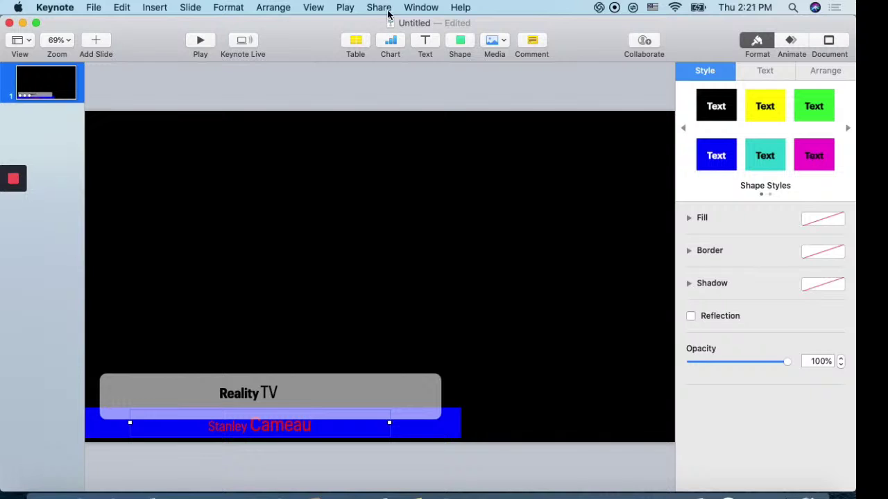
left_click(272, 7)
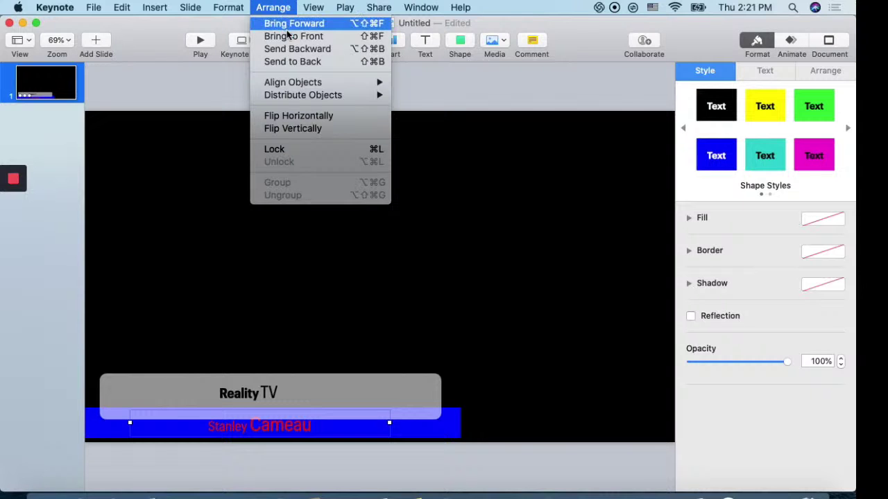
left_click(288, 36)
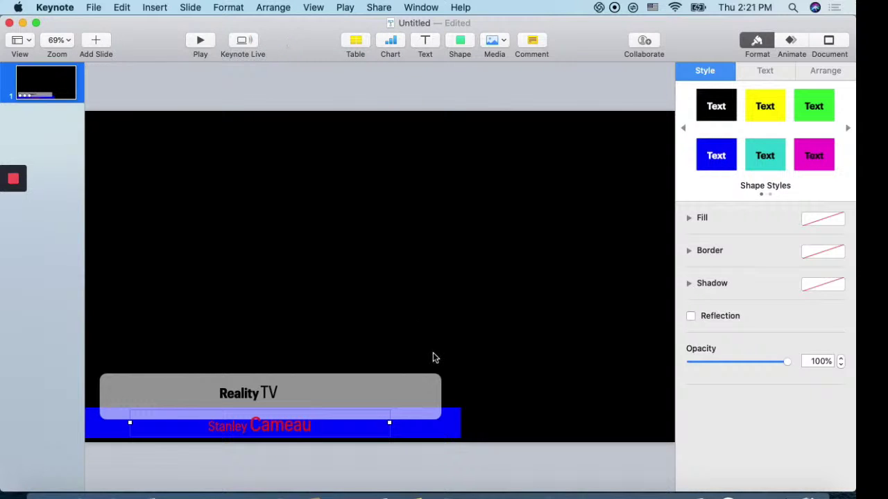
left_click(419, 420)
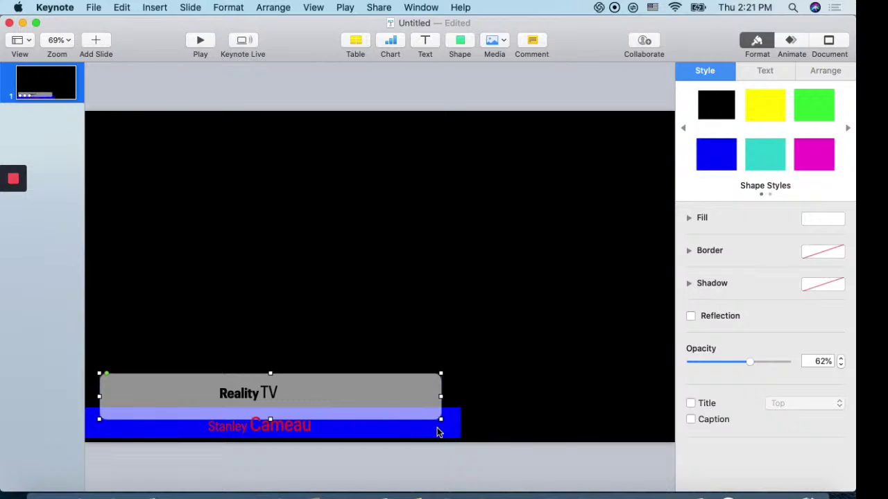
left_click(437, 432)
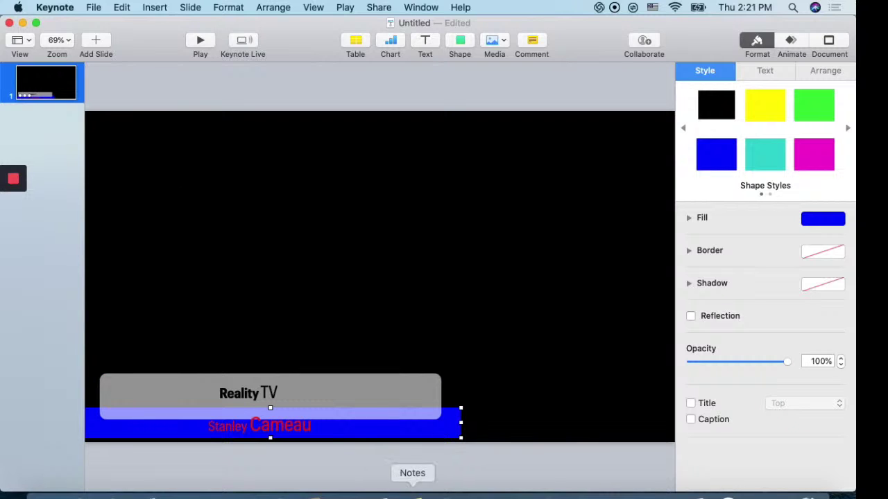
left_click(344, 393)
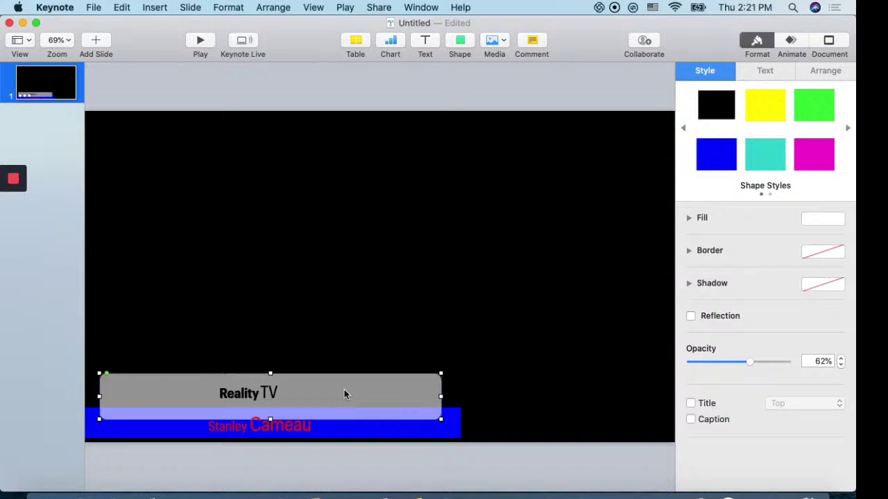
left_click(368, 430)
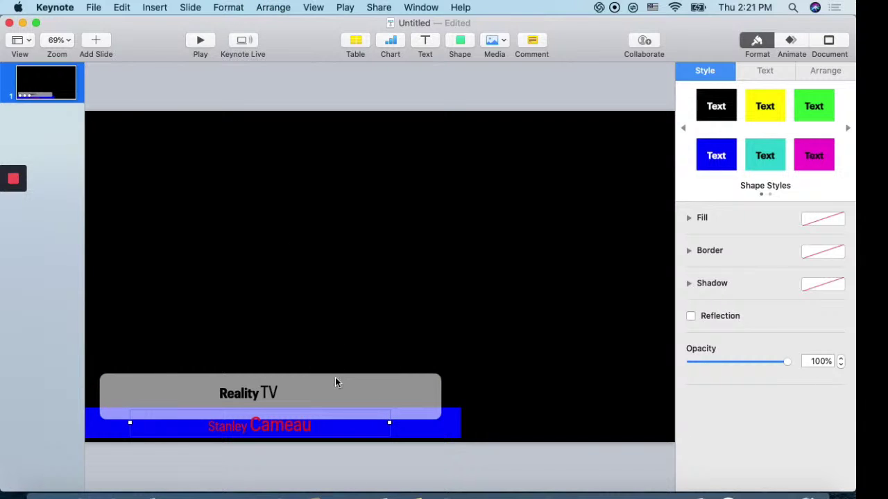
left_click(267, 8)
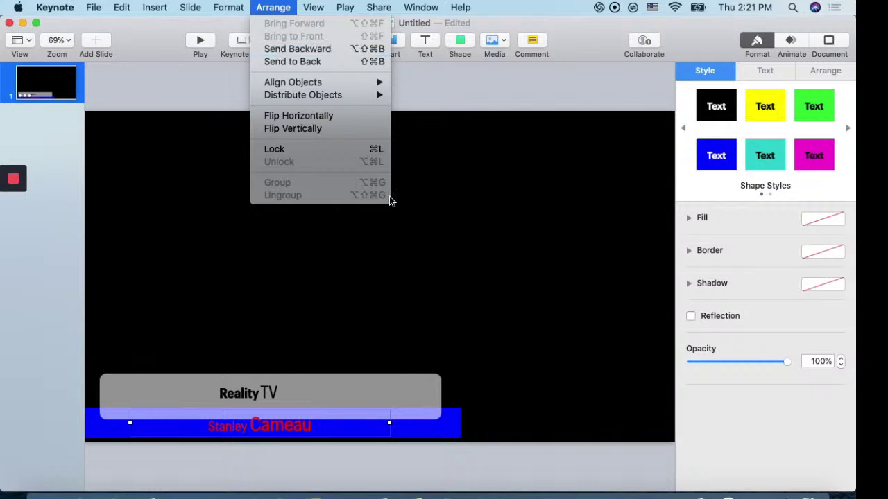
left_click(448, 421)
Step: Bring the blue bar to the front so it covers the lower edge of the translucent rectangle
left_click(451, 428)
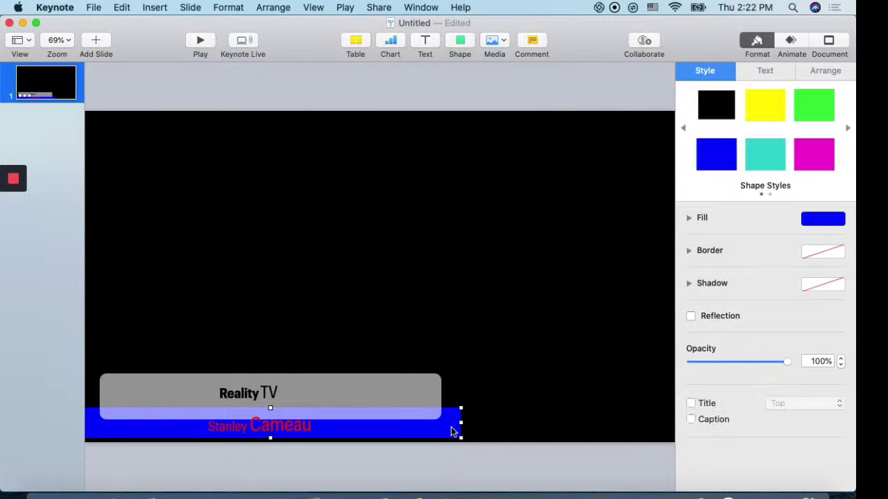
left_click(274, 6)
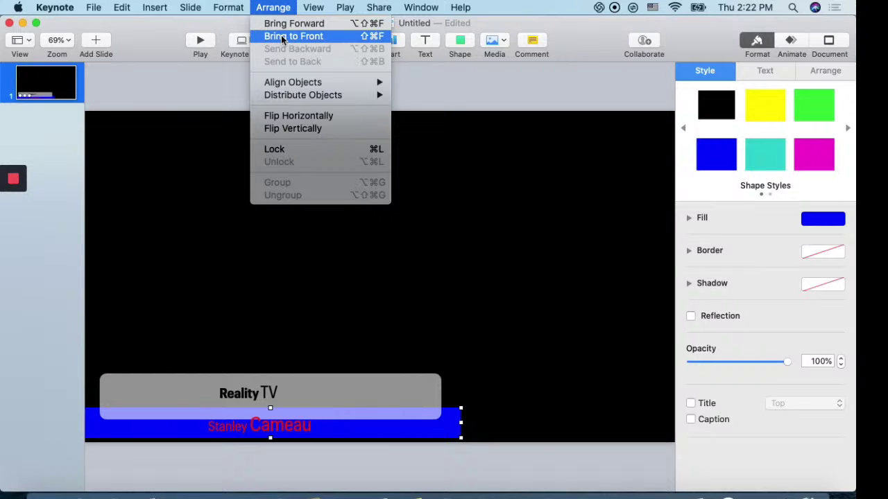
left_click(281, 36)
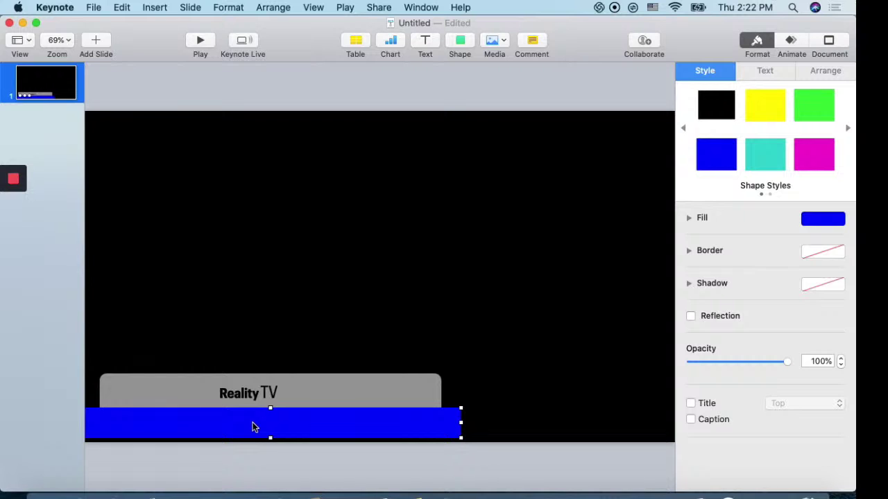
Step: Move the red name up to the middle of the slide and reposition the blue bar fully on the slide over the rectangle's lower edge
left_click_drag(253, 428, 261, 465)
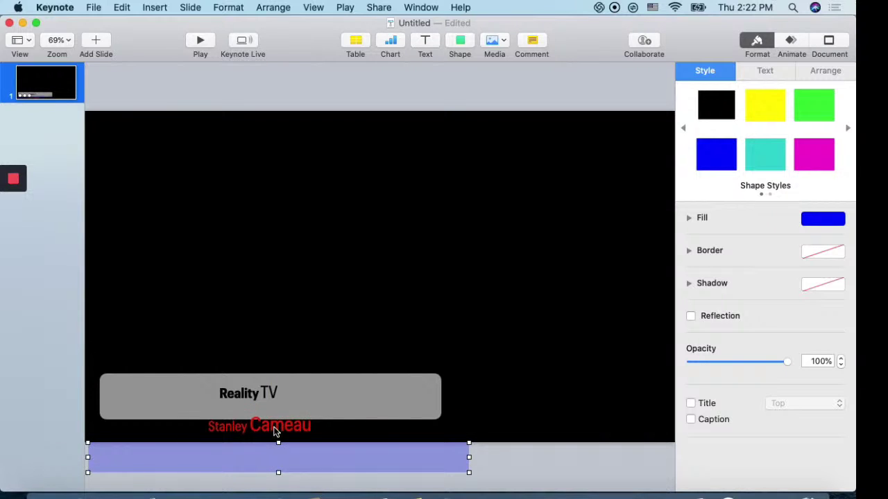
left_click_drag(277, 427, 300, 276)
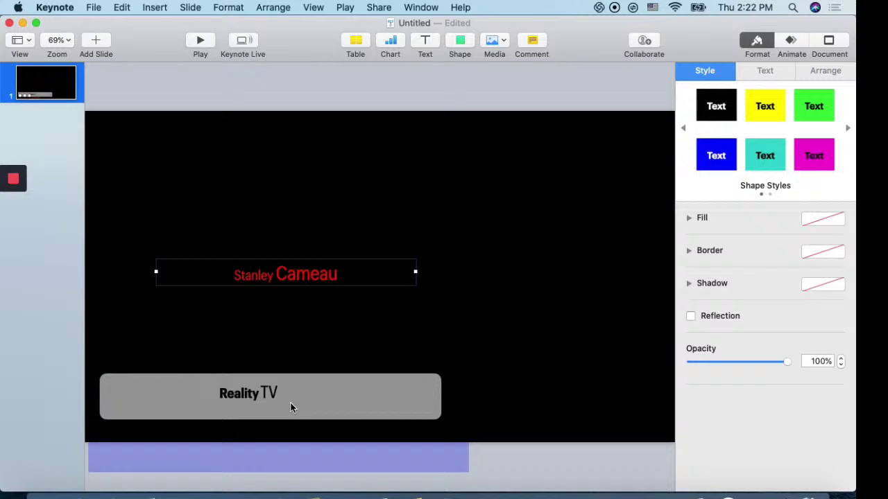
left_click(293, 464)
left_click_drag(293, 463, 296, 422)
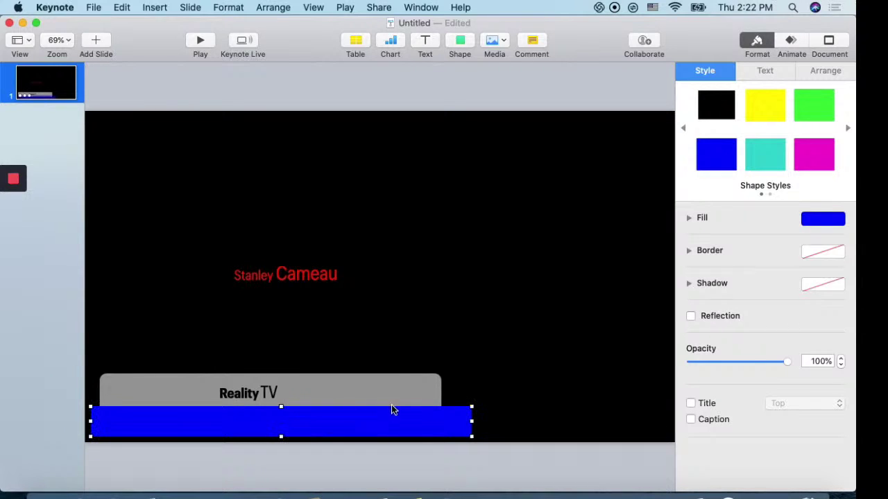
Step: Bring the red name to the front and place it on the blue bar, roughly centered
left_click_drag(311, 273, 326, 398)
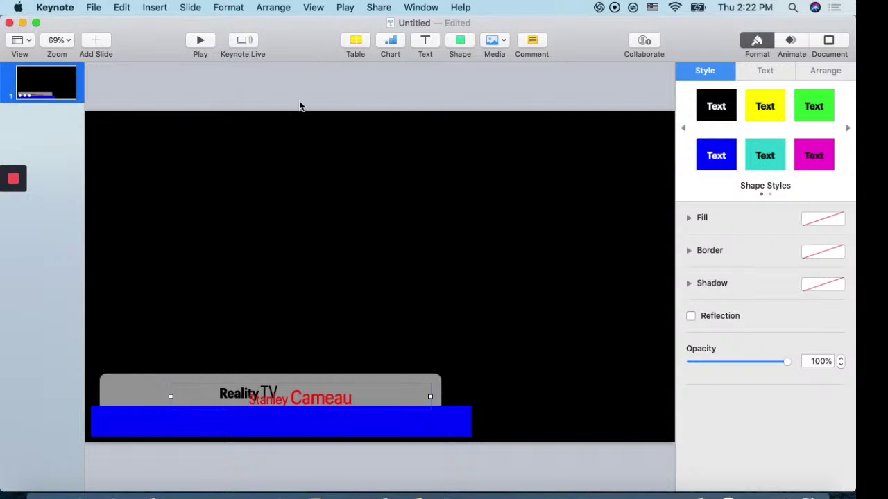
left_click(274, 7)
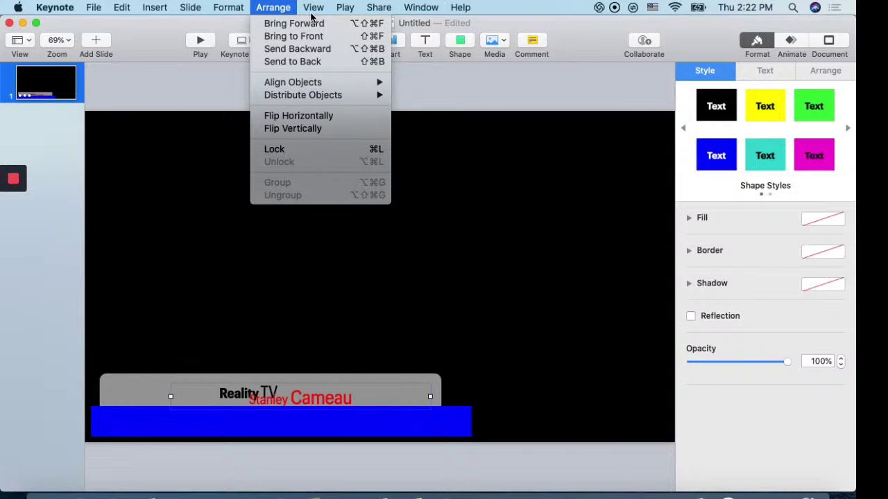
left_click(280, 36)
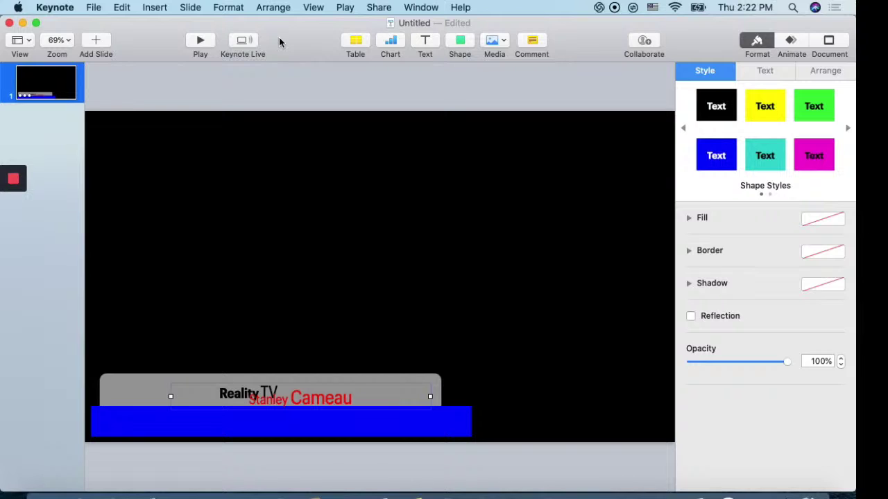
left_click_drag(305, 396, 273, 422)
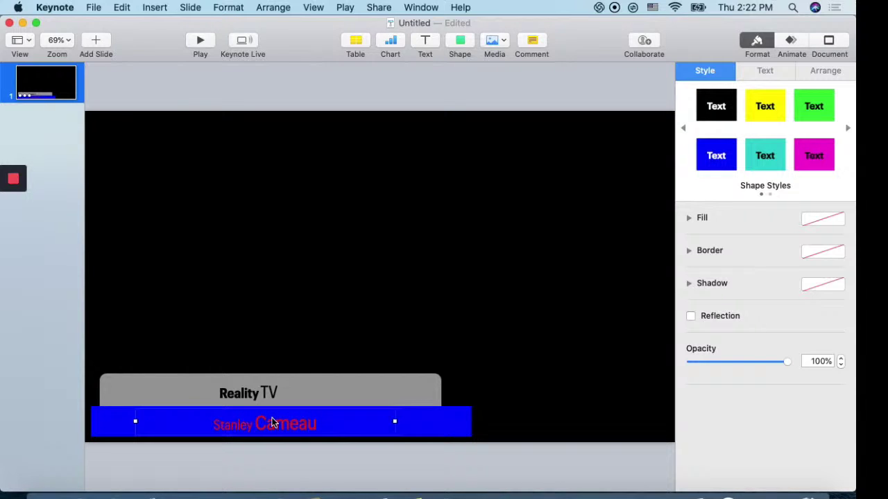
Step: Lower the translucent rectangle's top edge slightly and move the "Reality TV" caption down to fit inside the visible strip
left_click(313, 382)
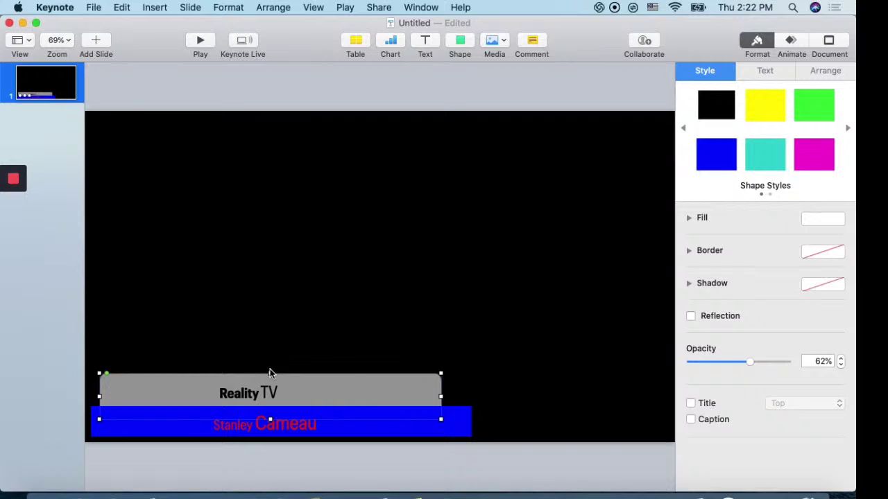
left_click_drag(271, 374, 261, 405)
left_click(261, 398)
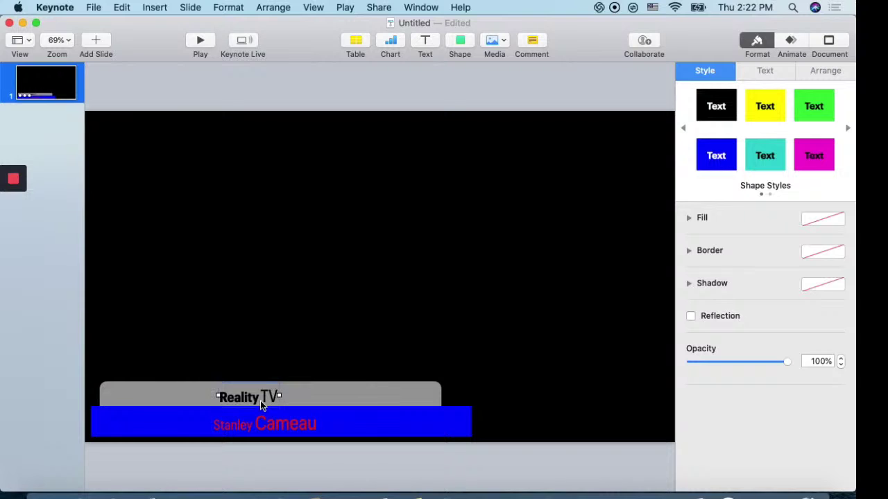
Step: Extend the translucent rectangle and the blue bar to the slide's left edge
left_click(331, 385)
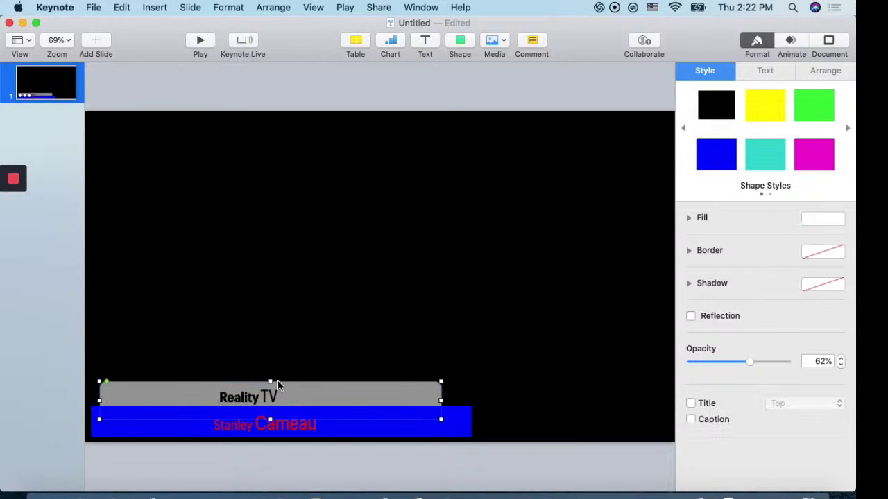
left_click(270, 388)
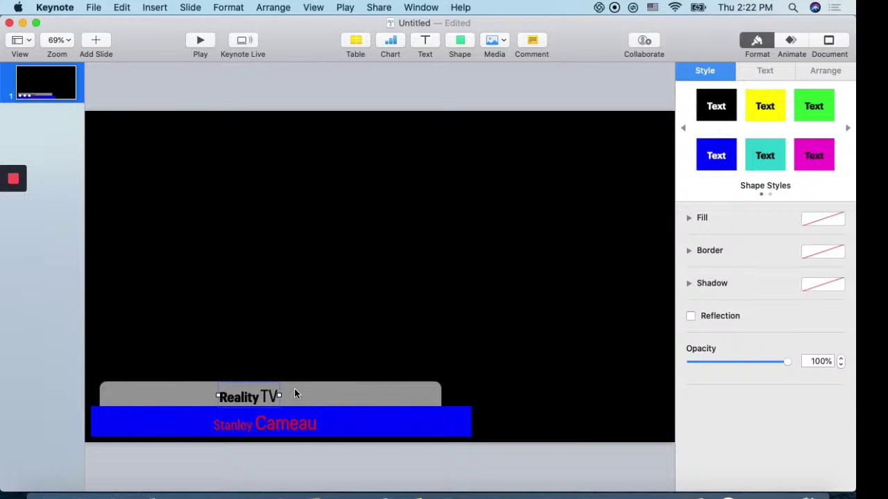
left_click(296, 389)
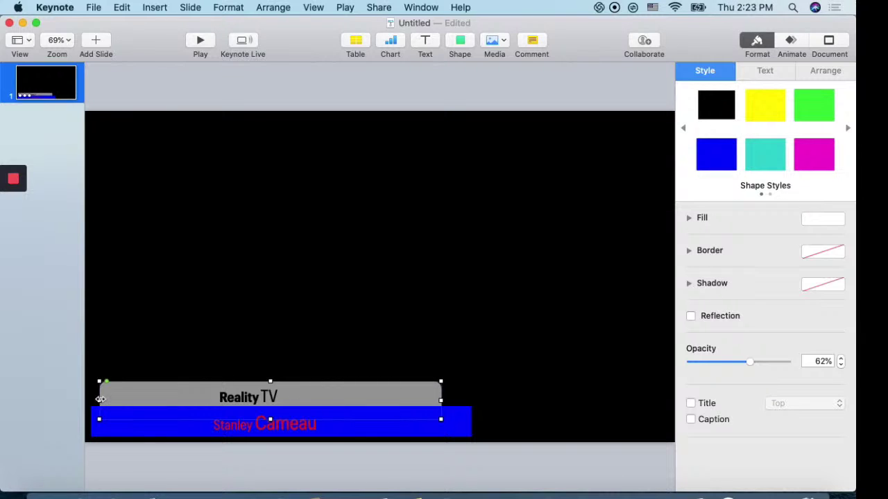
left_click_drag(101, 400, 74, 423)
left_click(96, 432)
left_click(167, 422)
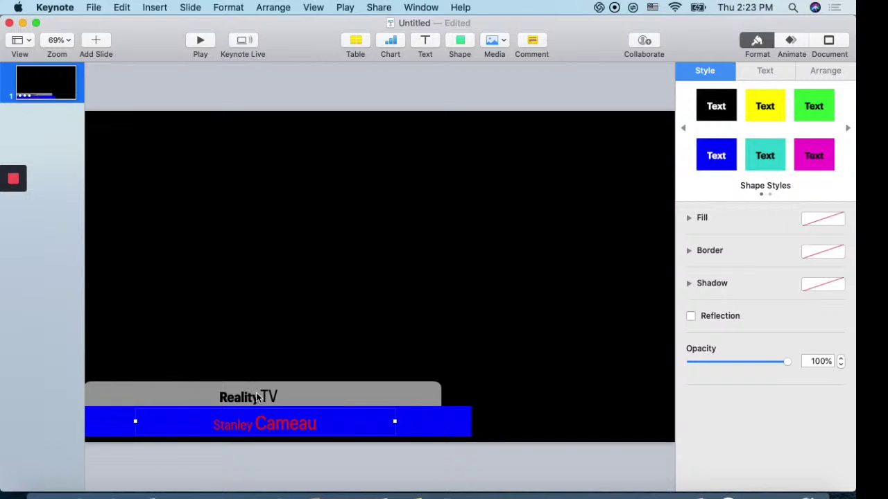
Step: Add a Move In build-in effect to the translucent rounded rectangle
left_click(304, 400)
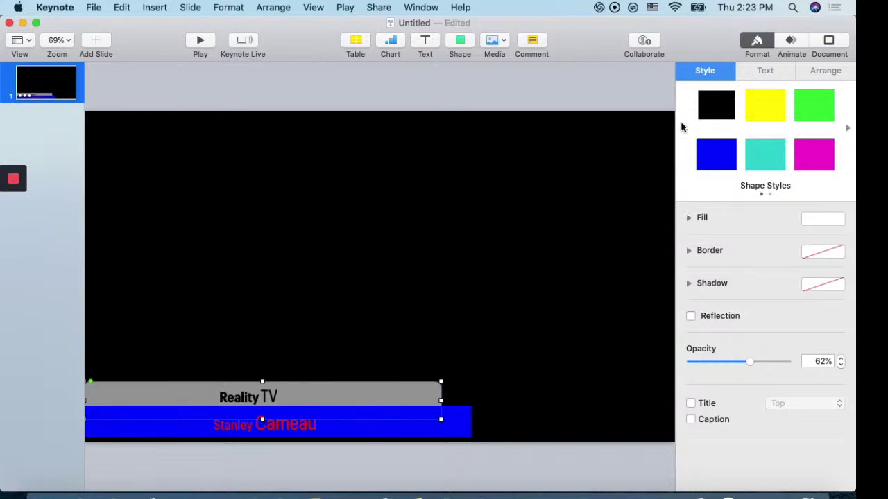
left_click(791, 44)
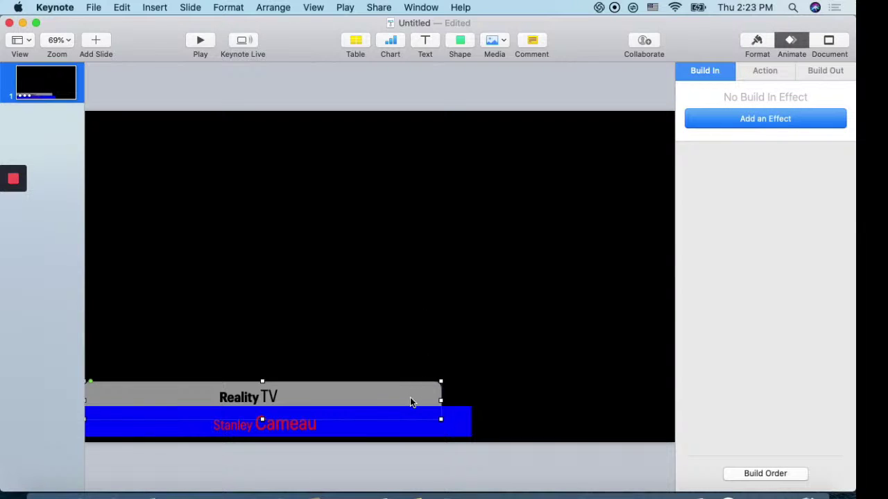
left_click(763, 120)
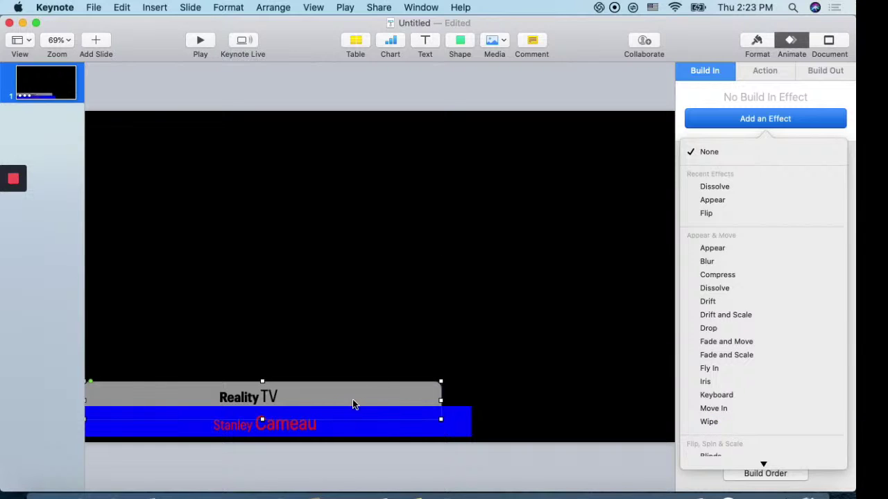
left_click(390, 433)
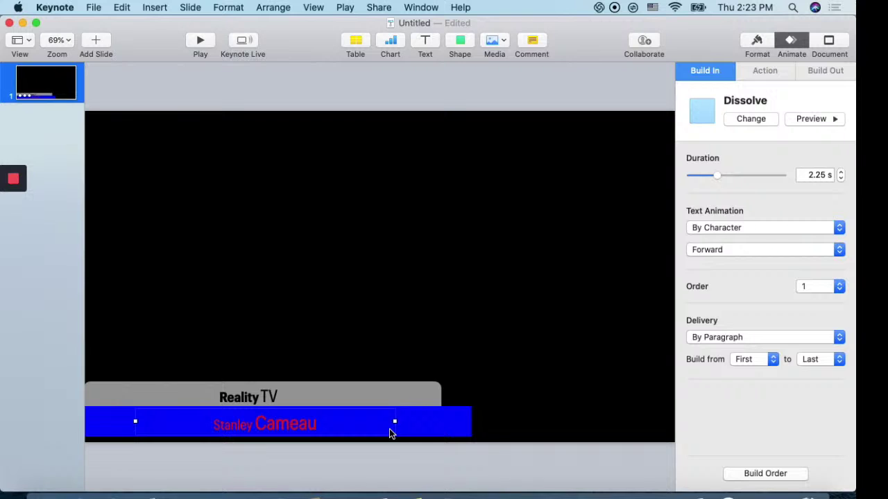
left_click(380, 393)
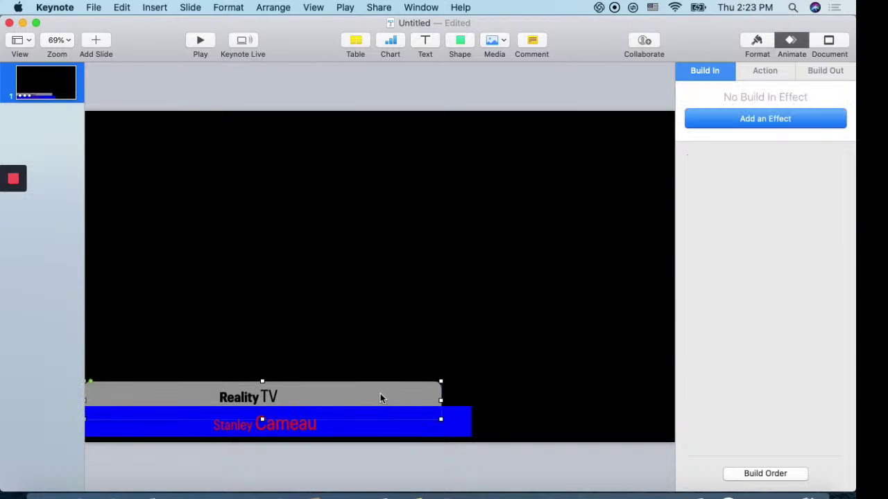
left_click(742, 121)
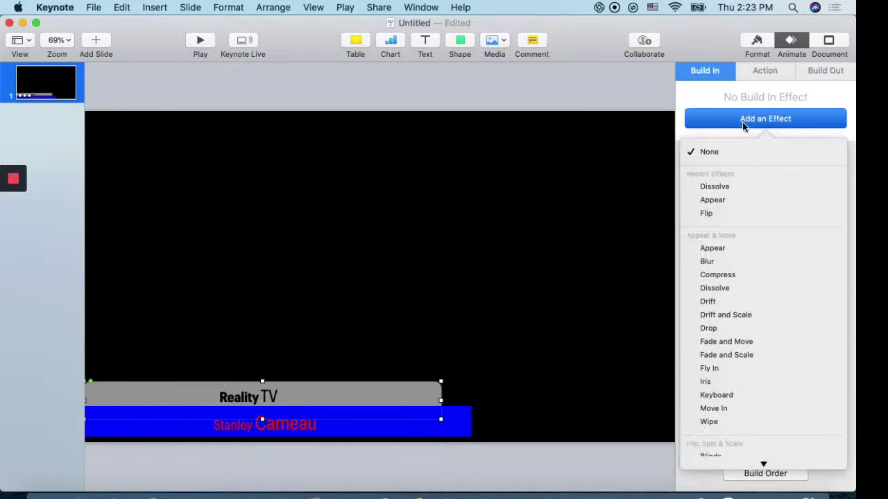
left_click(714, 411)
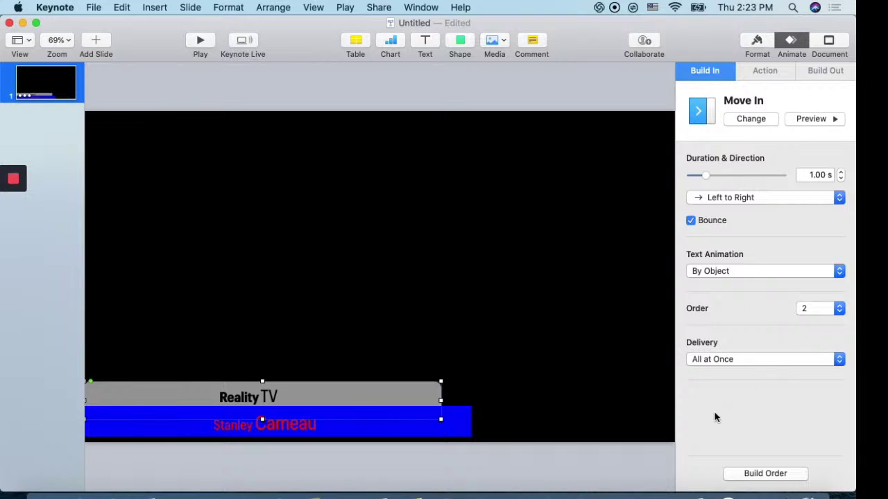
Step: Set the rounded rectangle's Move In build to start With Build 1, and close the build order
left_click(739, 477)
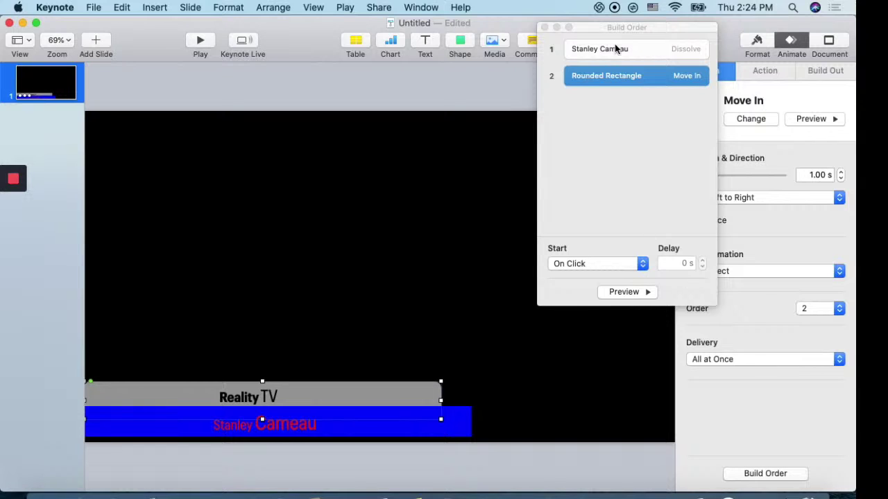
left_click(631, 76)
left_click(643, 264)
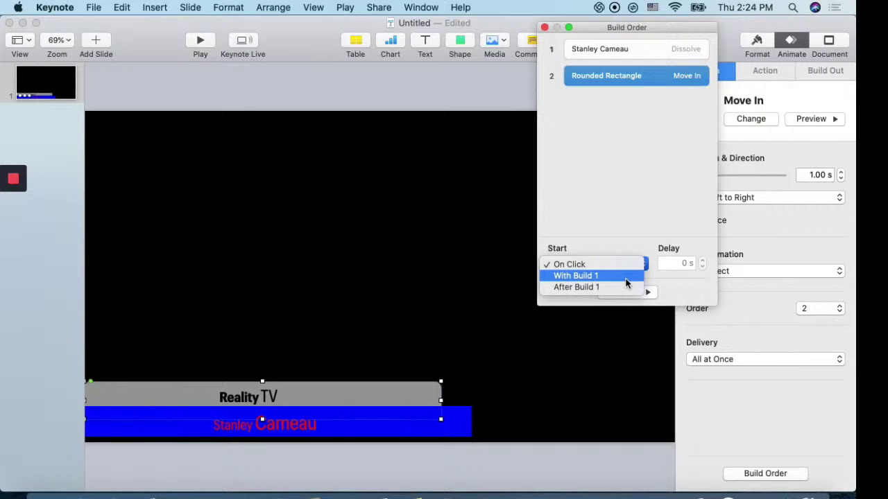
left_click(625, 282)
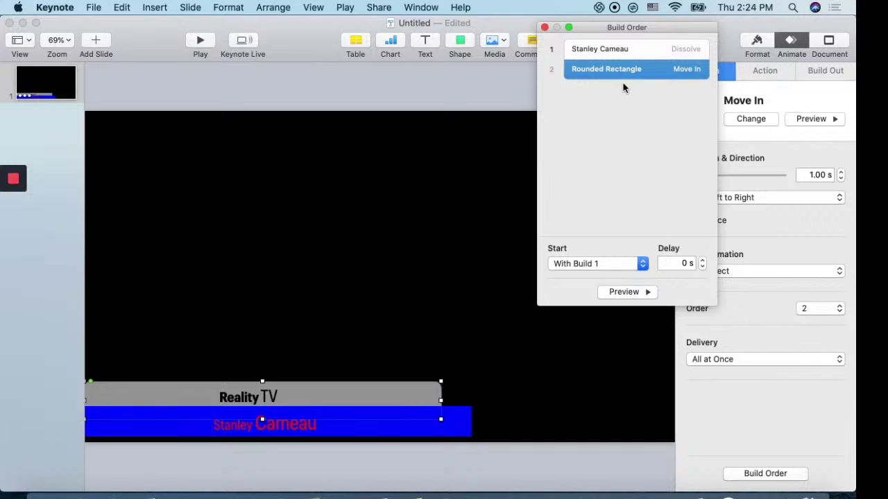
left_click(272, 401)
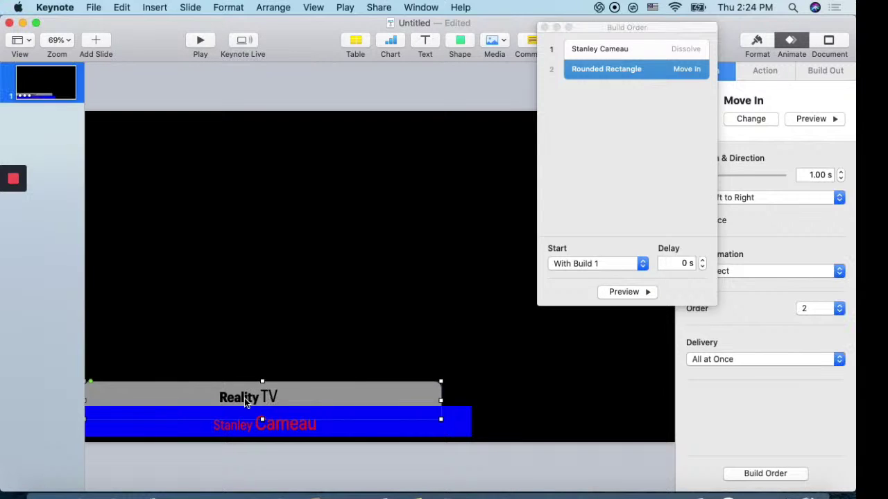
left_click(244, 402)
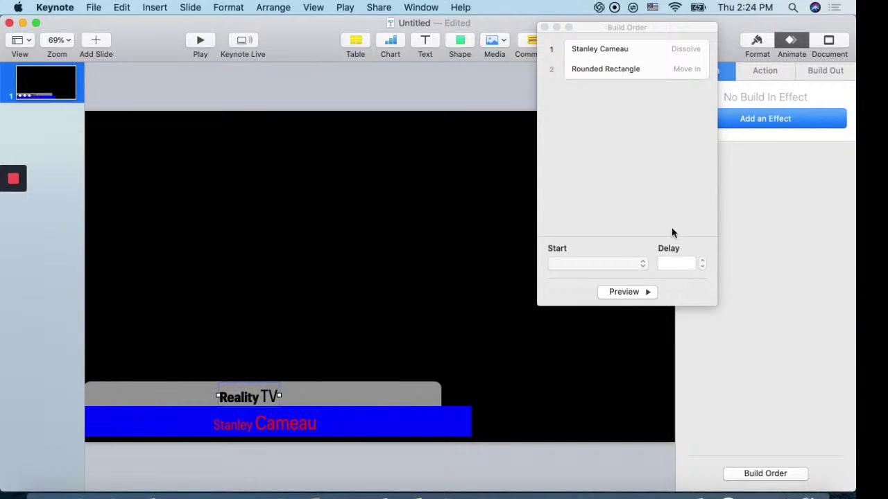
left_click(544, 27)
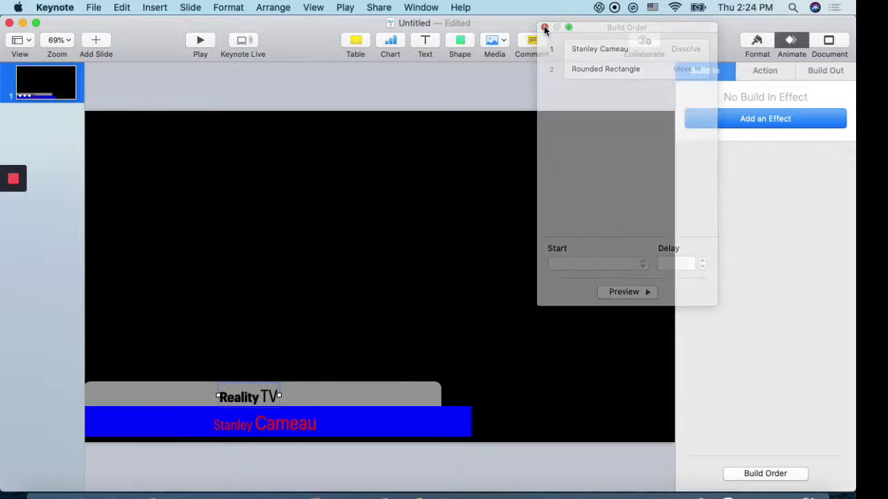
Step: Add a Bouncy build-in effect to the "Reality TV" caption and preview it
left_click(773, 120)
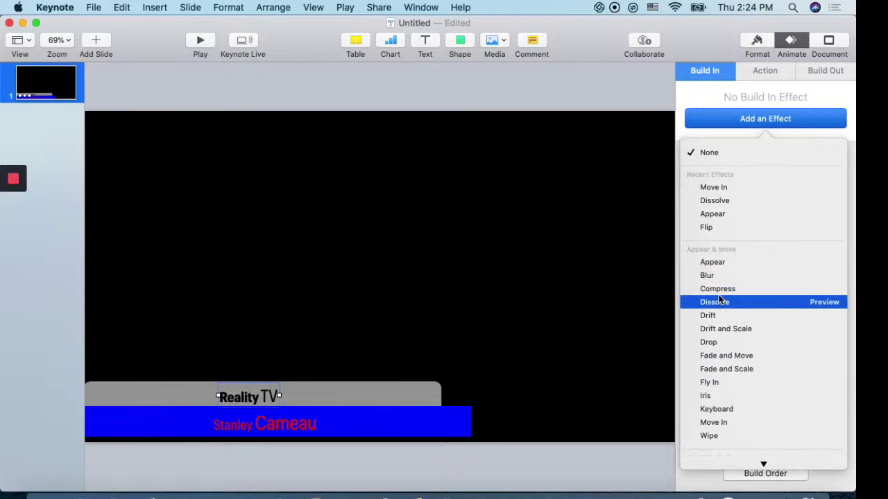
scroll(718, 298, "down", 1)
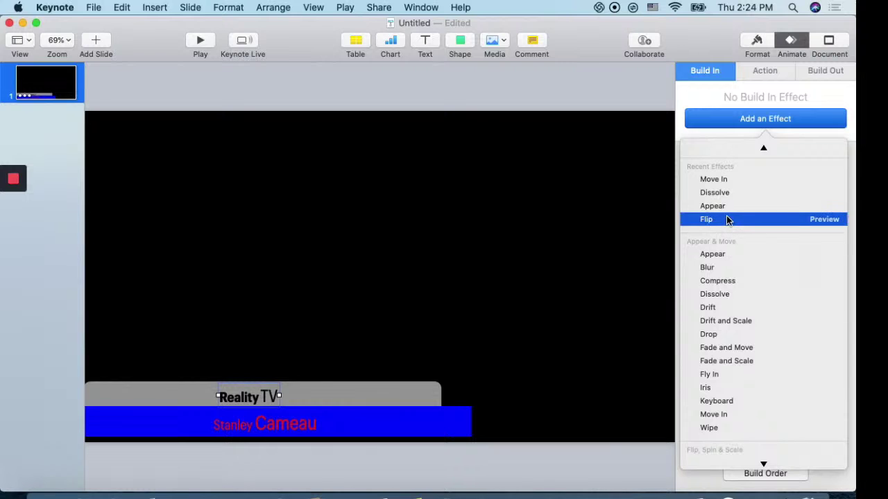
scroll(738, 317, "down", 5)
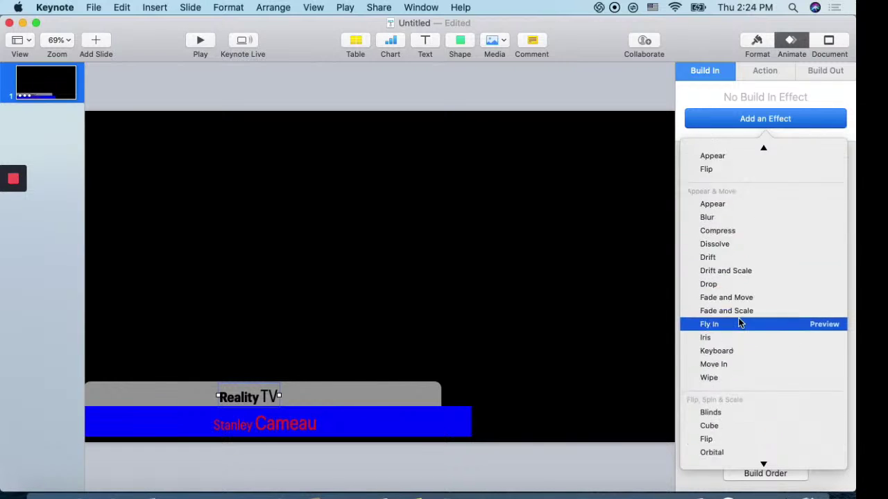
scroll(738, 319, "down", 4)
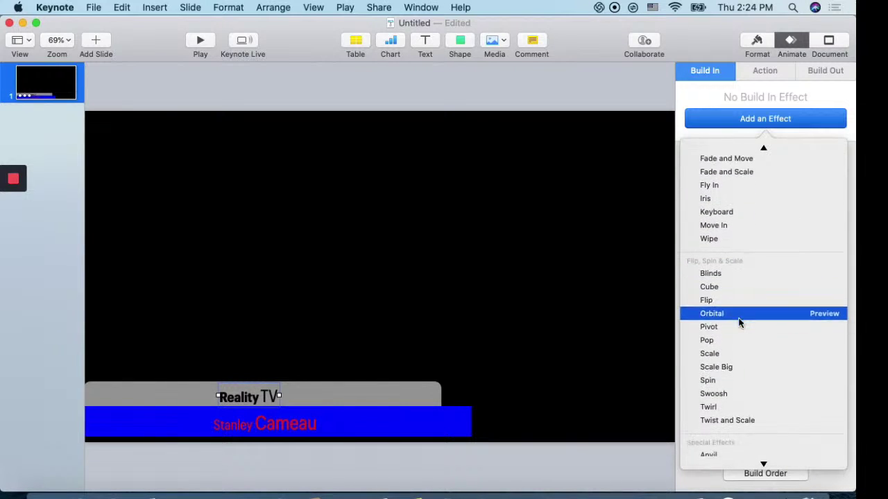
scroll(738, 320, "up", 1)
scroll(738, 320, "down", 5)
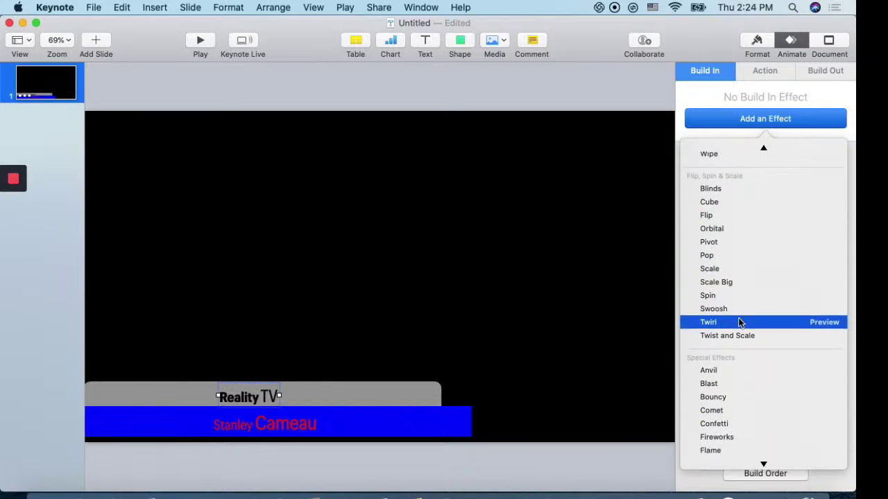
scroll(738, 320, "down", 2)
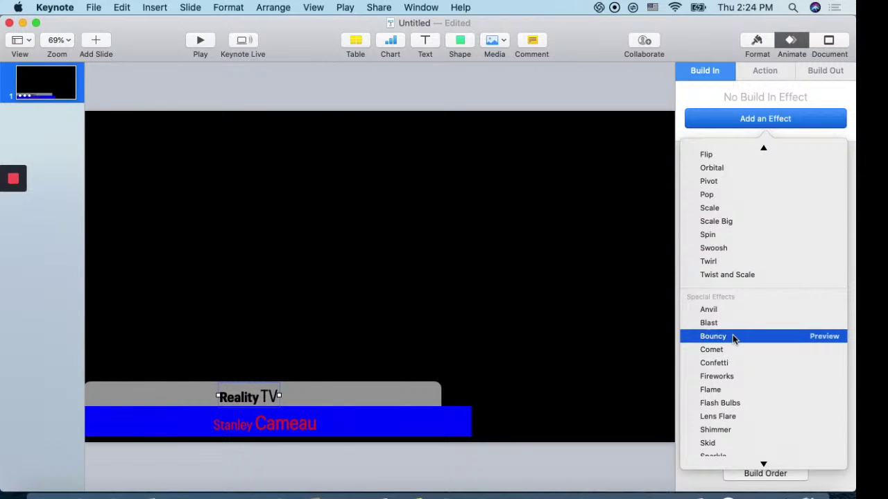
left_click(732, 337)
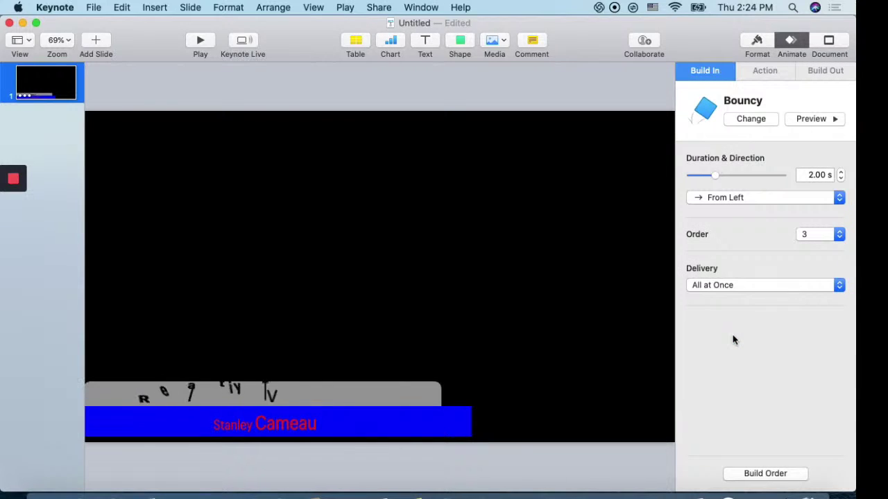
left_click(809, 119)
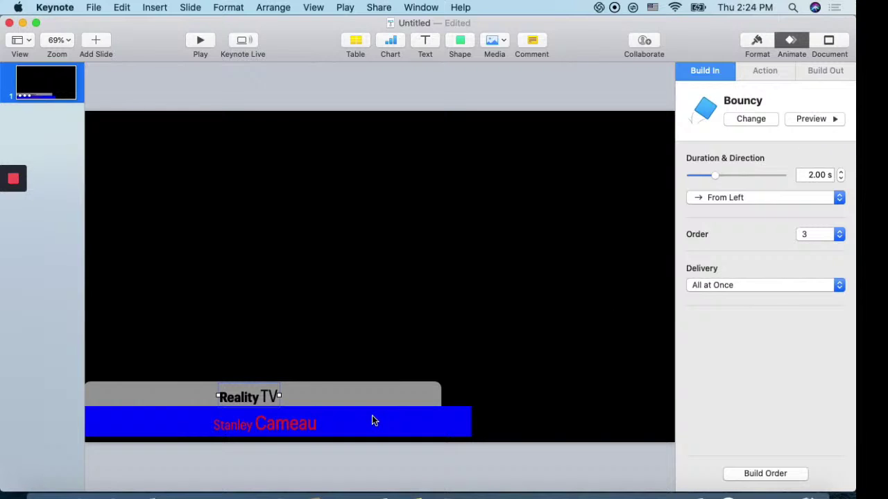
Step: Add a Move In build-in effect to the blue bar
left_click(373, 419)
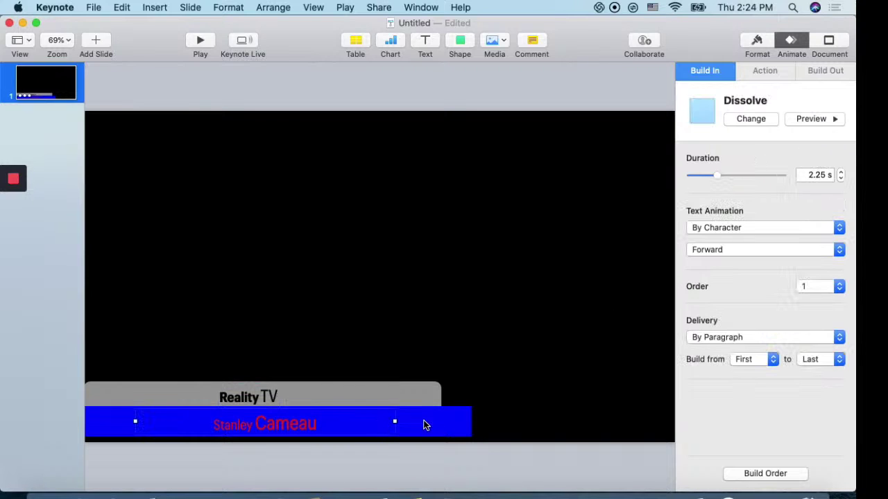
left_click(426, 425)
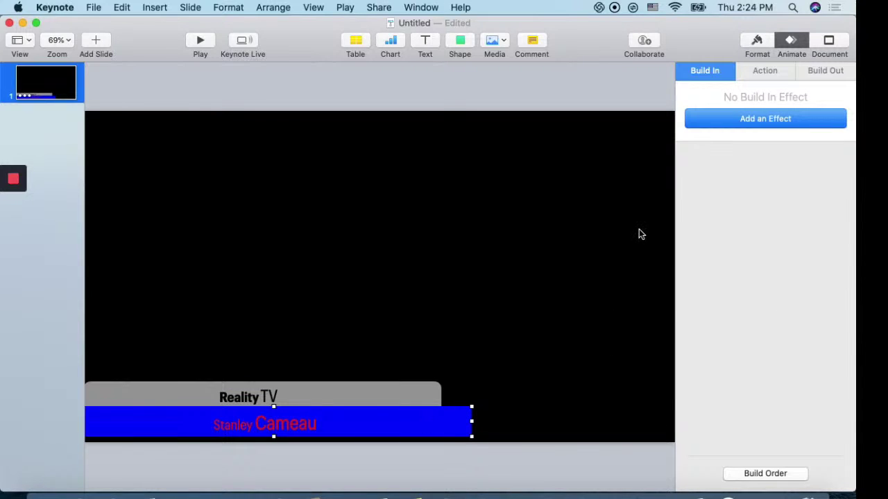
left_click(765, 120)
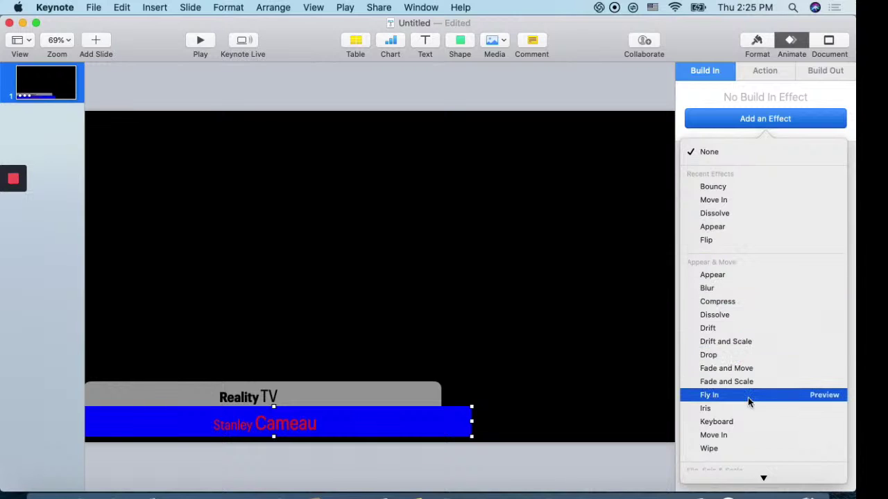
scroll(748, 397, "down", 5)
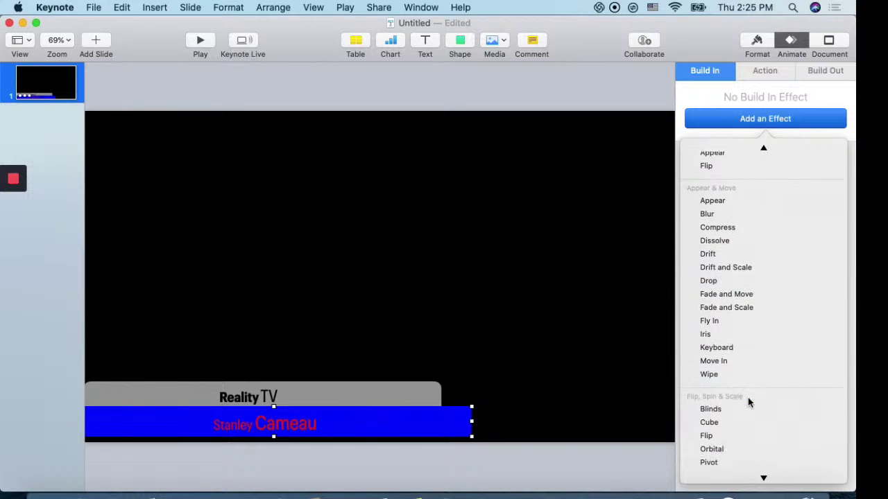
left_click(721, 366)
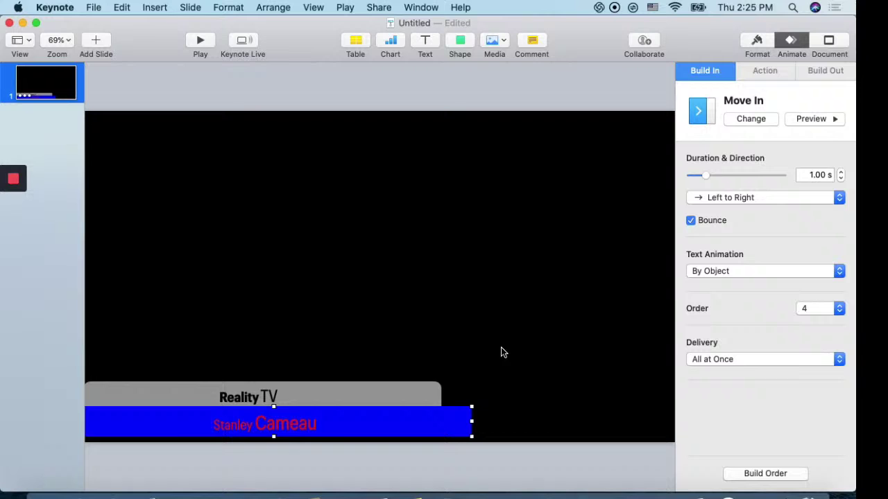
Step: Change the red name's build-in effect to Bouncy
left_click(302, 426)
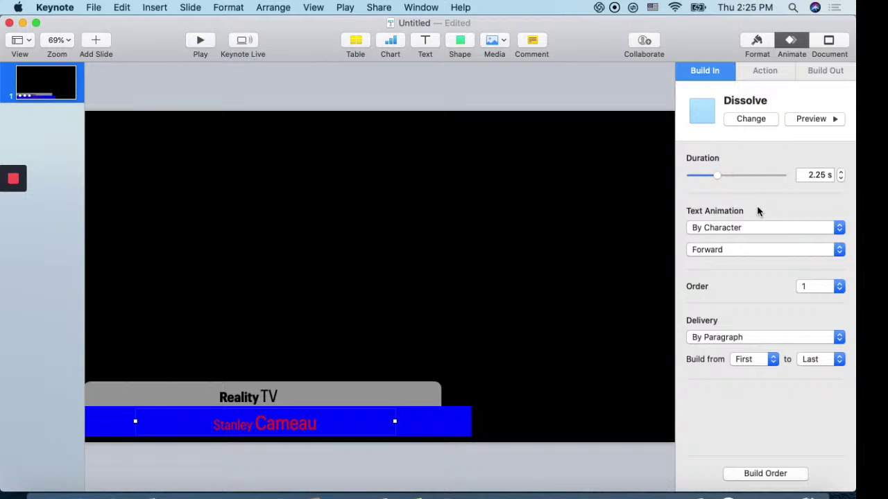
left_click(284, 424)
left_click(791, 43)
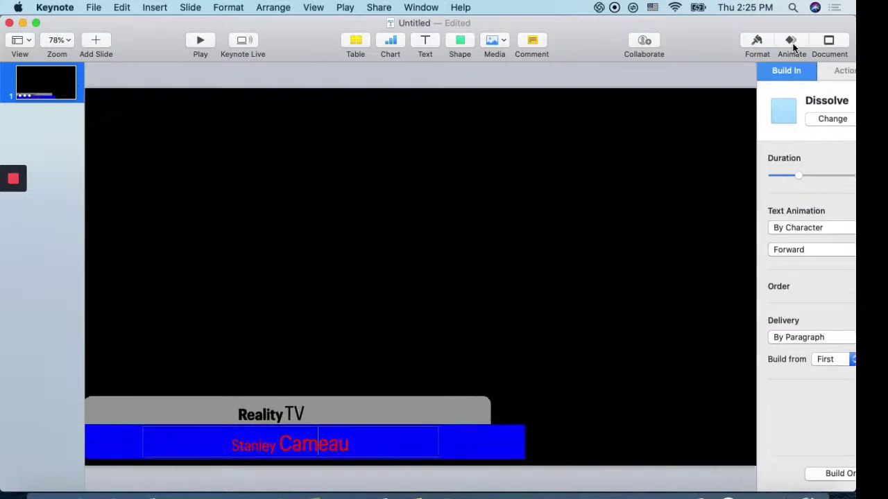
left_click(790, 41)
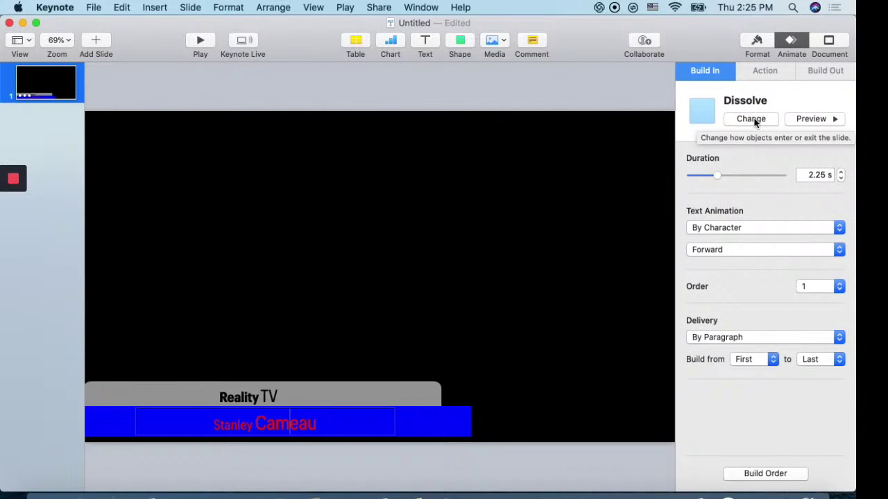
left_click(752, 120)
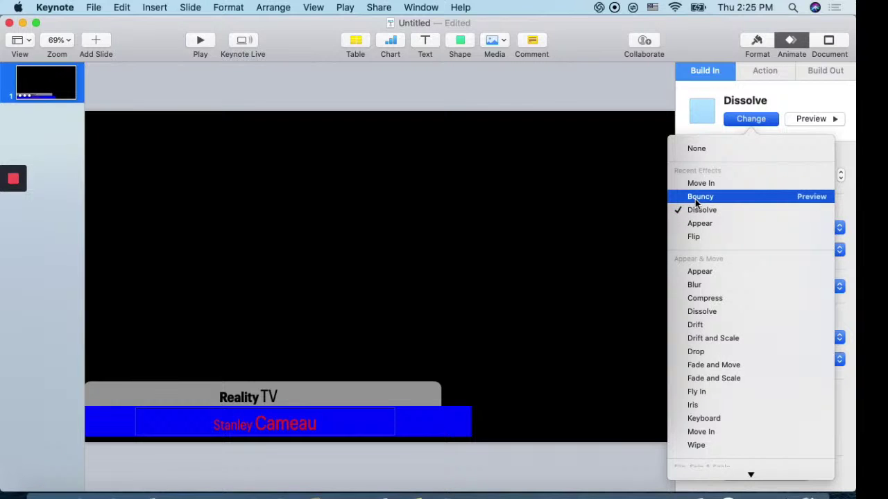
left_click(695, 197)
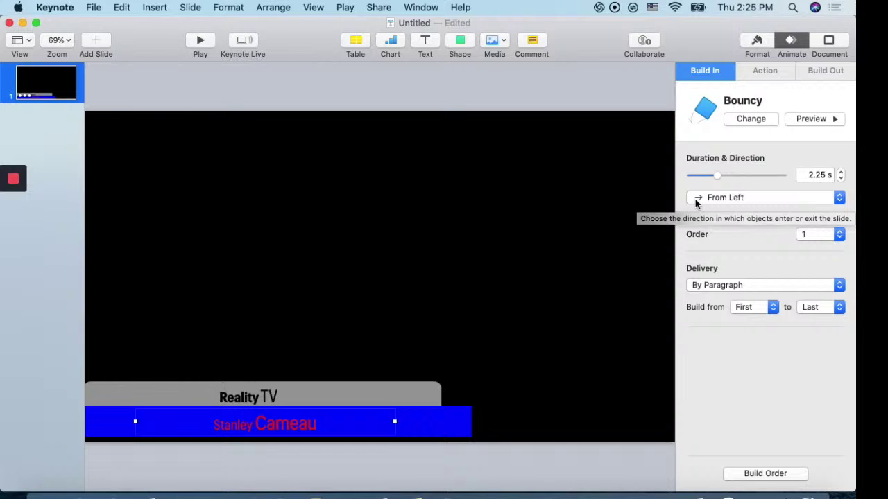
Step: Change the red name's build-in effect to Flip and preview it
left_click(330, 426)
left_click(294, 425)
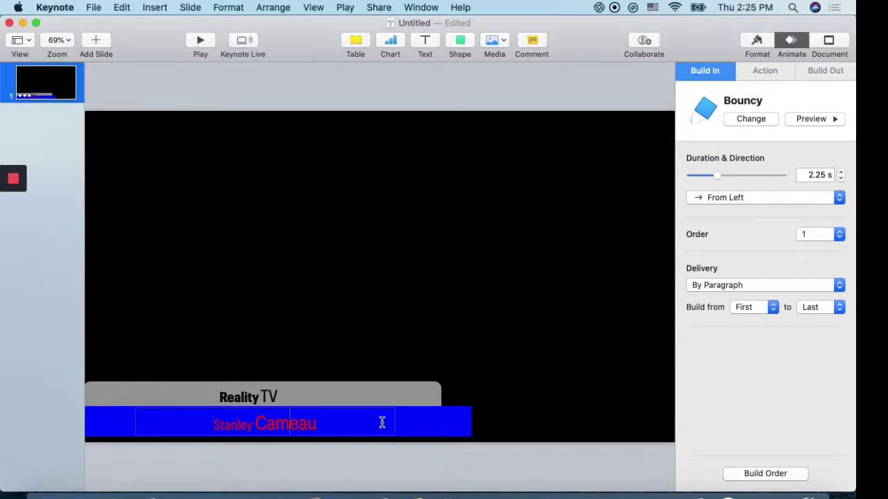
left_click(412, 426)
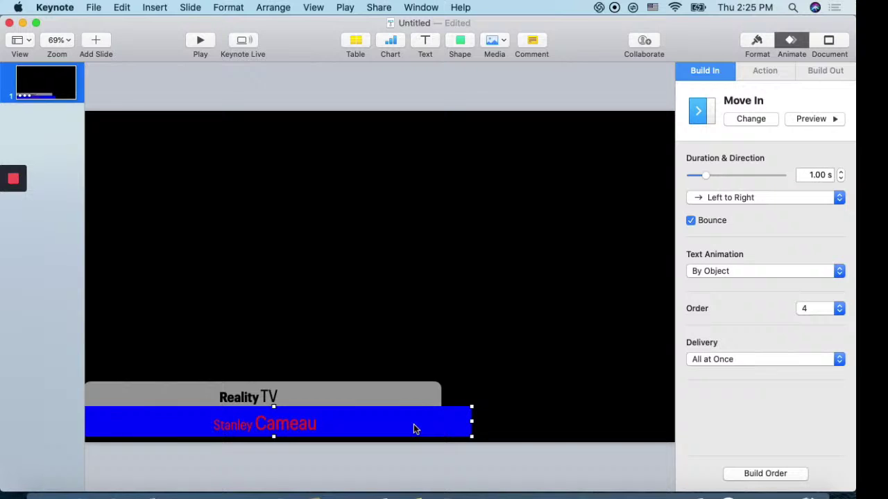
left_click(331, 424)
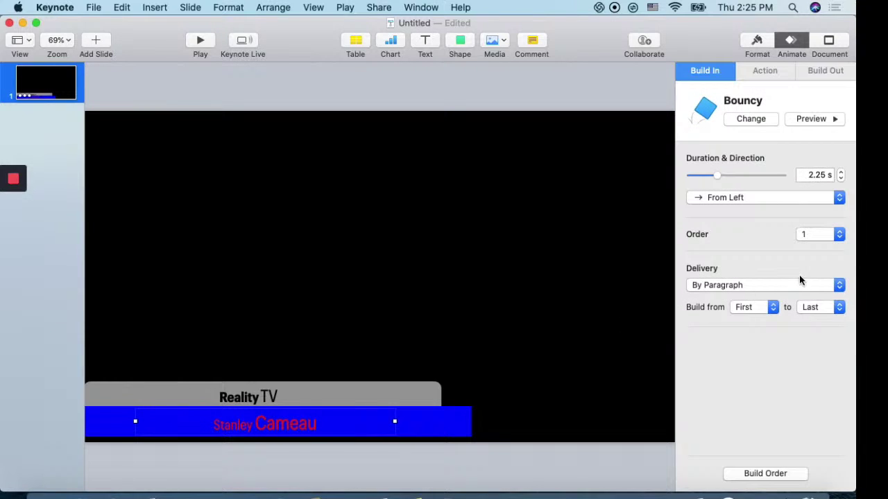
left_click(740, 119)
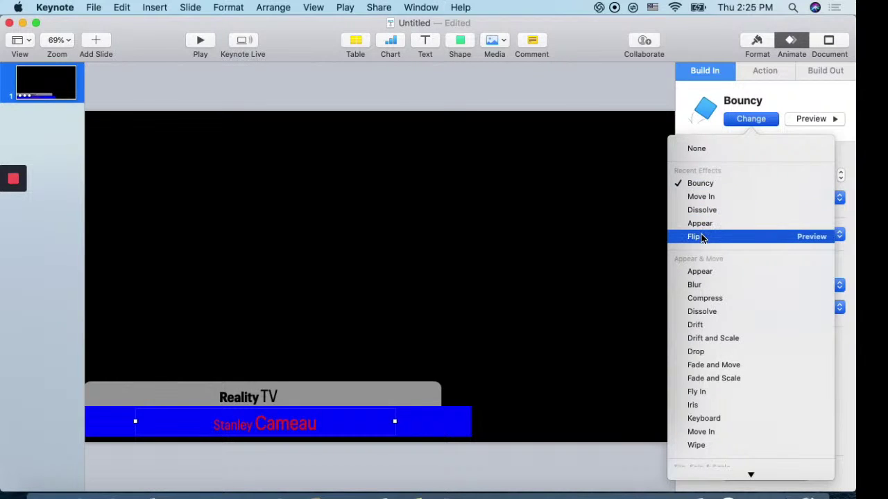
left_click(701, 238)
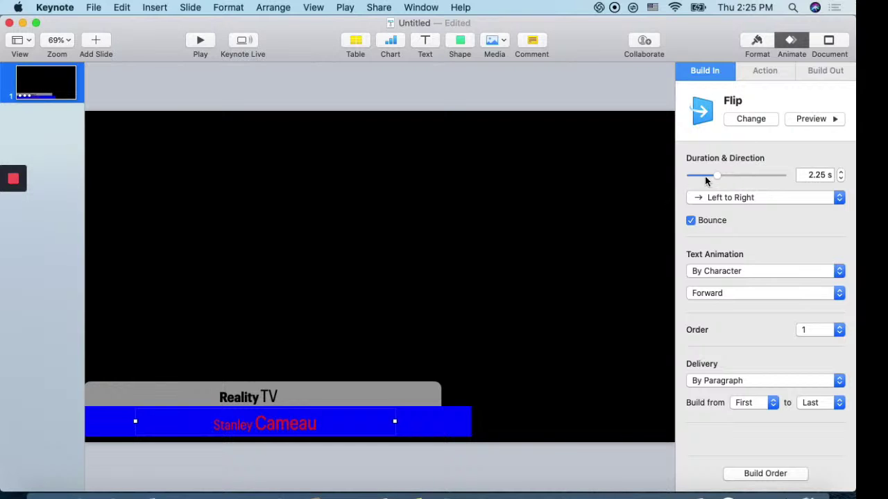
scroll(732, 337, "up", 1)
left_click(811, 119)
Step: In the build order, set the blue rectangle's Move In build to start With Build 3
left_click(336, 394)
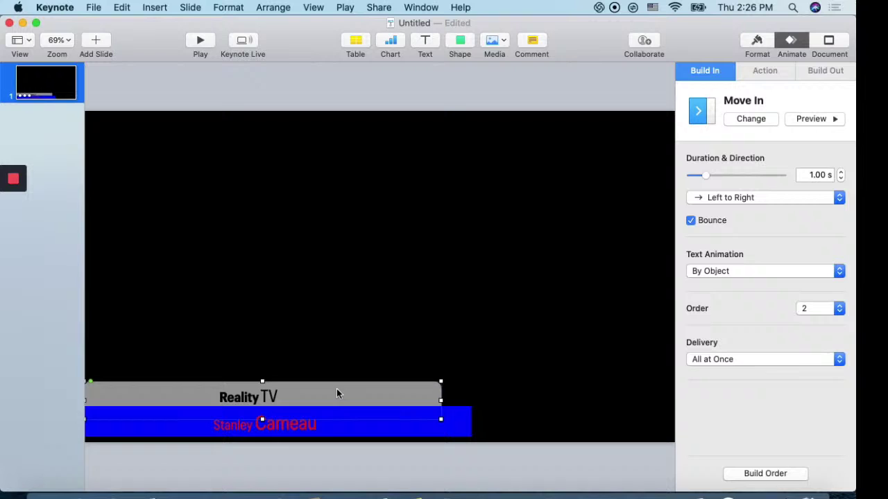
left_click(325, 433)
left_click(423, 423)
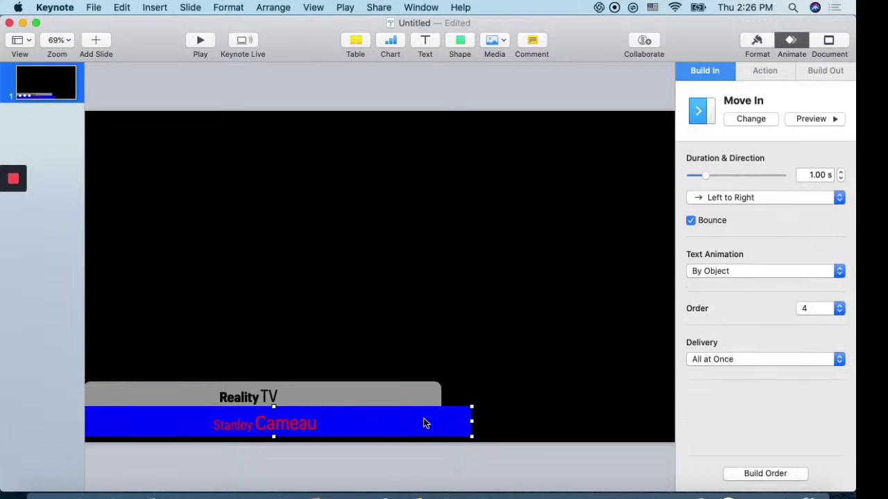
left_click(765, 476)
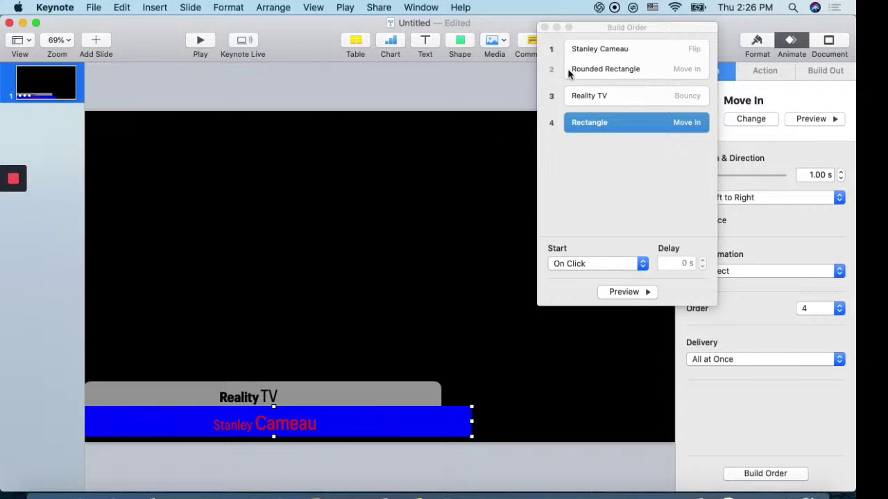
left_click(588, 70)
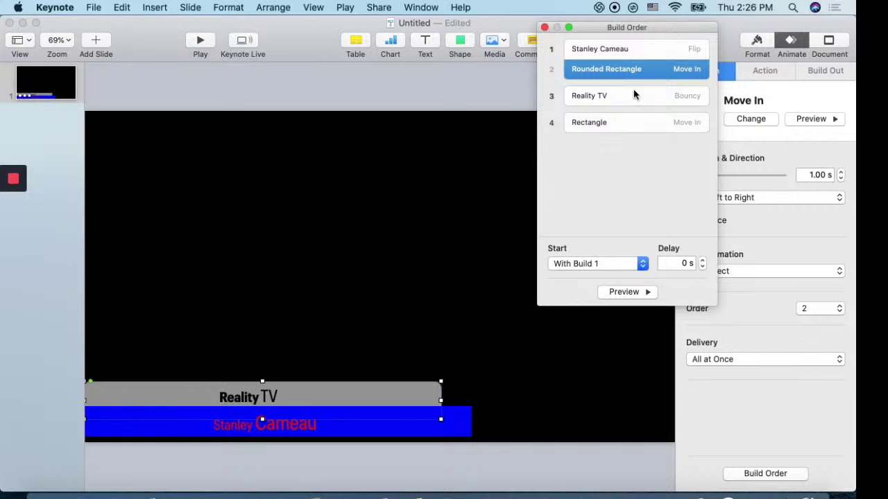
left_click(613, 128)
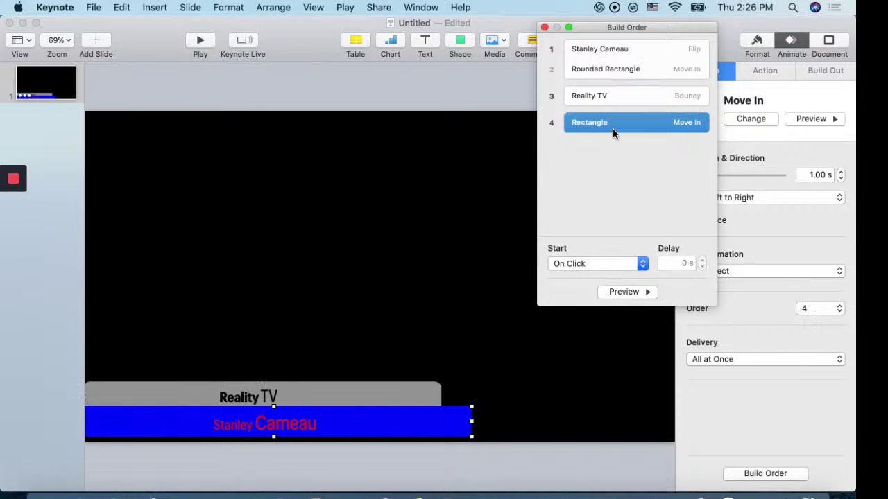
left_click(640, 265)
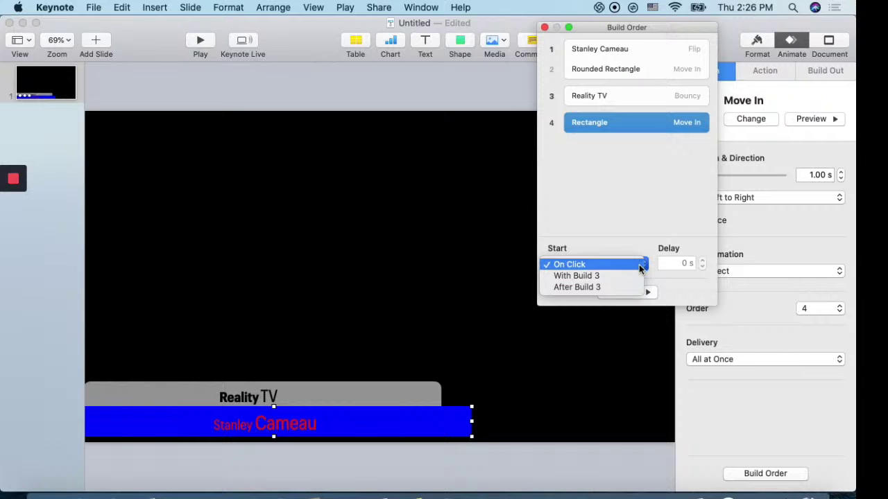
left_click(604, 279)
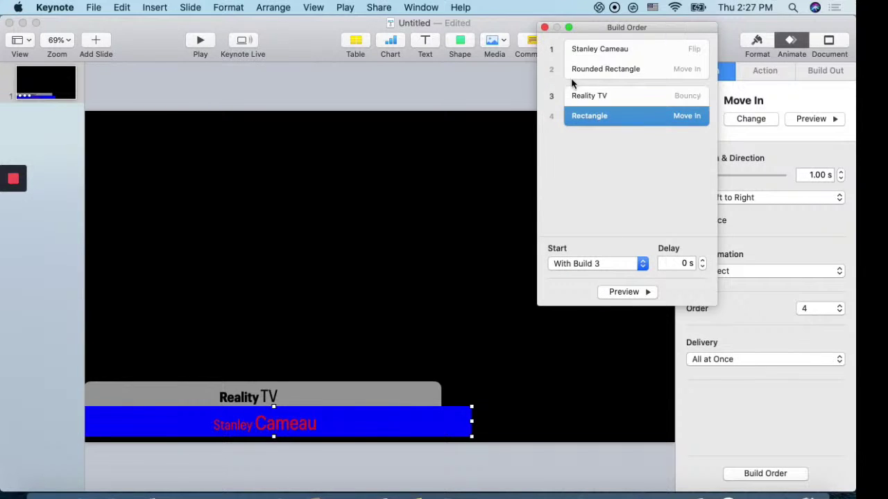
Step: Set the red name's Flip build to start After Transition
left_click(591, 52)
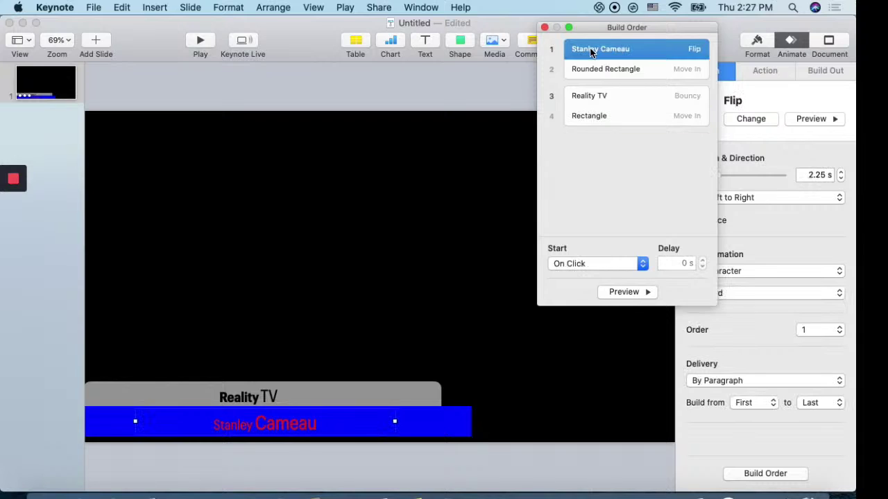
left_click(643, 266)
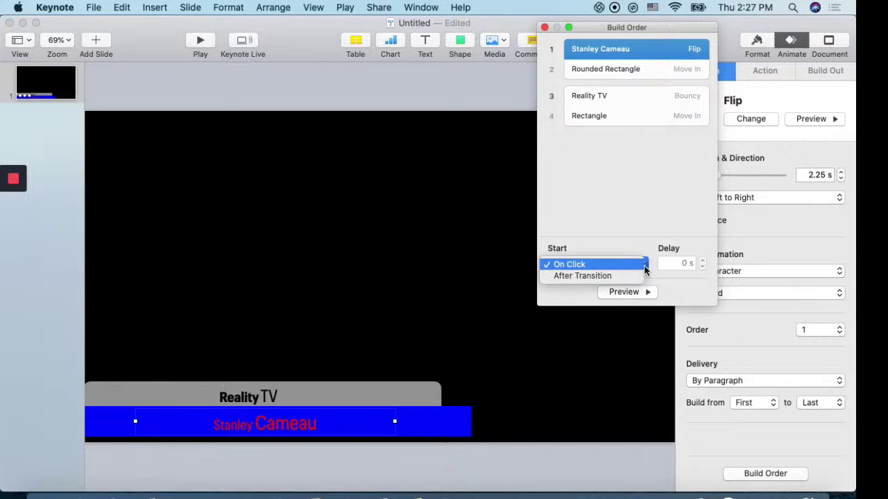
left_click(608, 276)
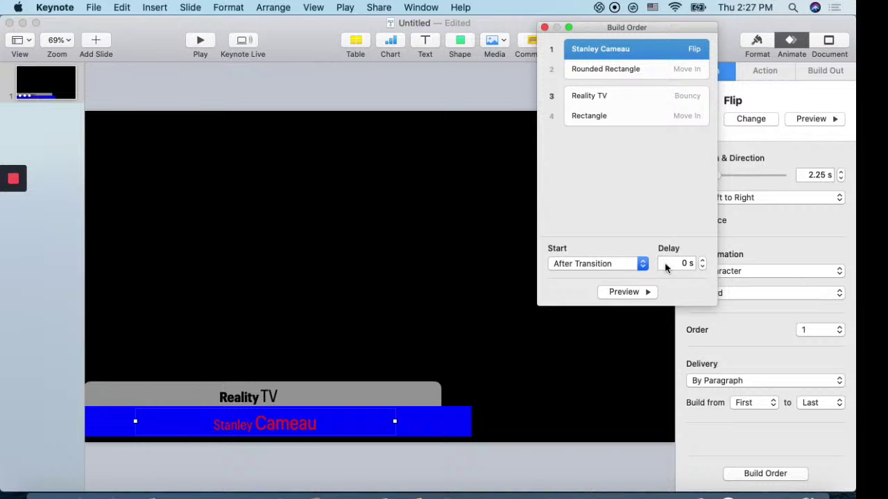
Step: Set the "Reality TV" caption's Bouncy build to start After Build 2 and preview the build sequence
left_click(588, 97)
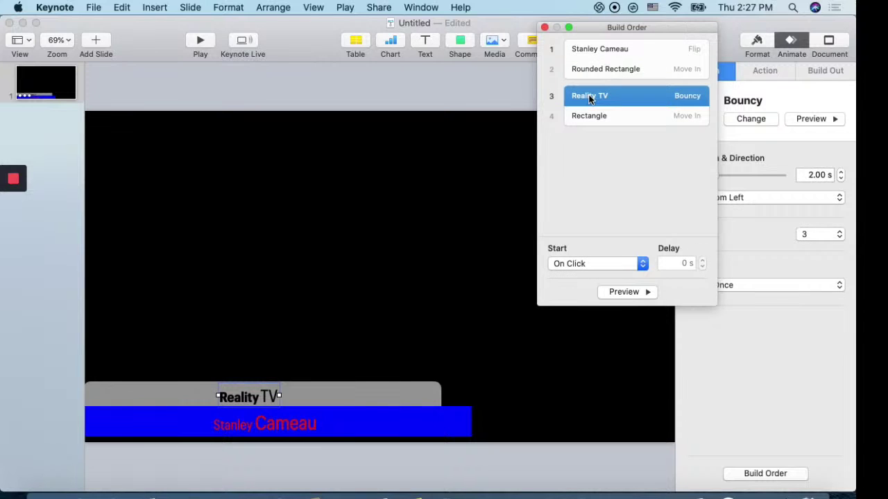
left_click(599, 264)
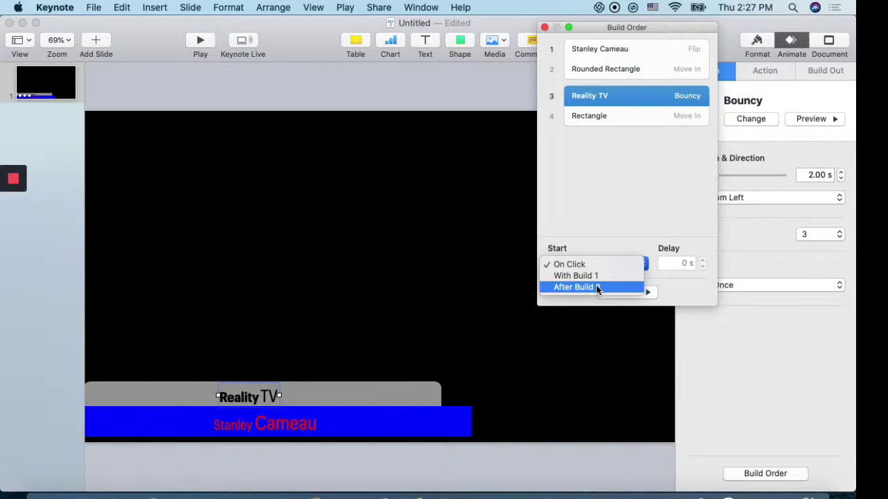
left_click(596, 287)
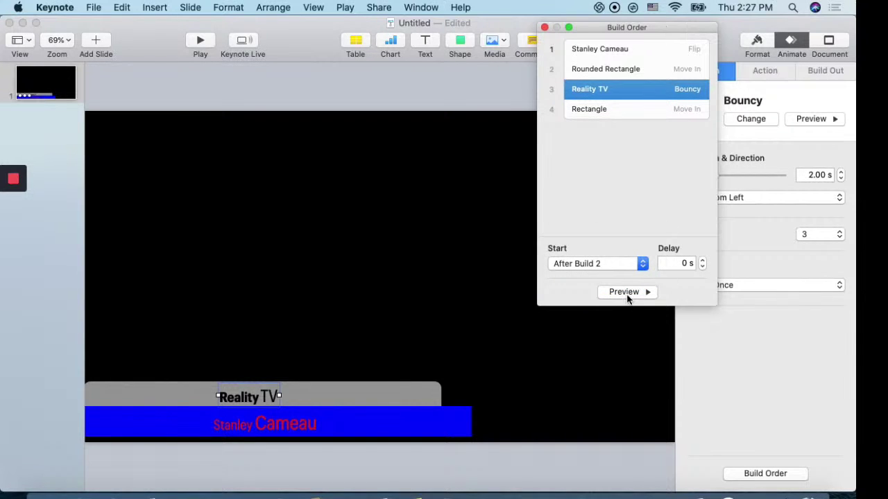
left_click(627, 292)
Step: Check the start options of the red name's Flip build, and close the build order
left_click(285, 430)
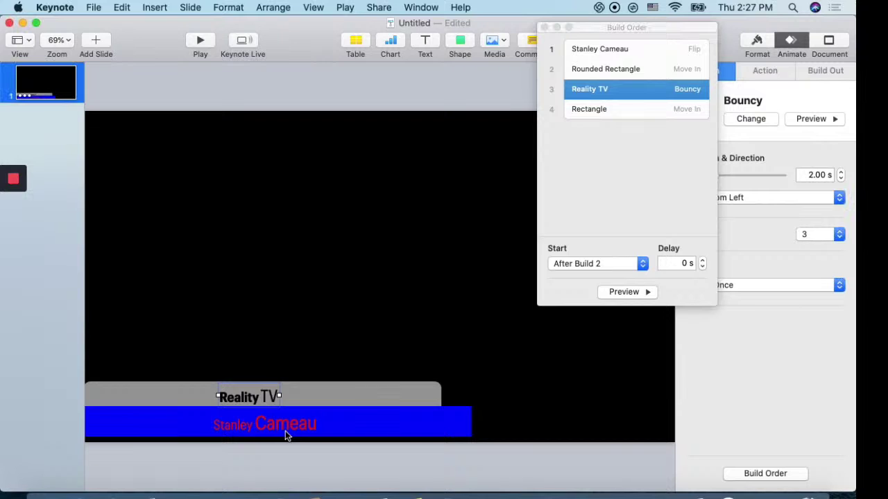
left_click(282, 430)
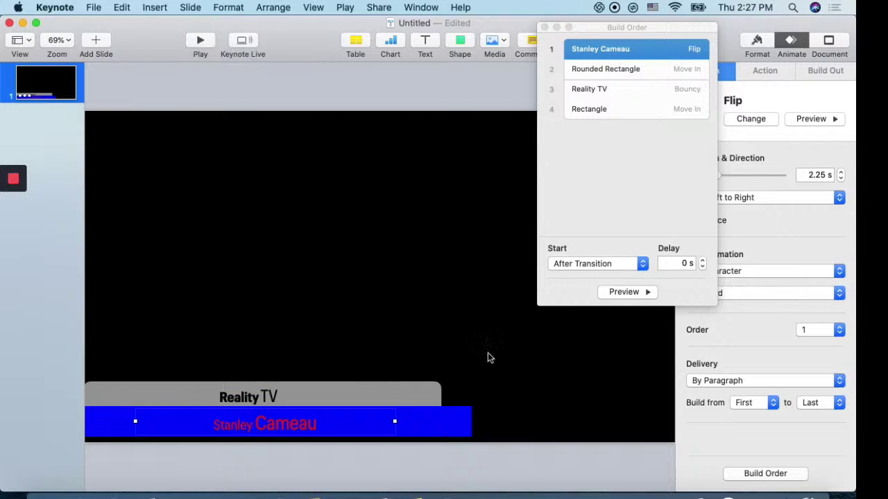
left_click(640, 269)
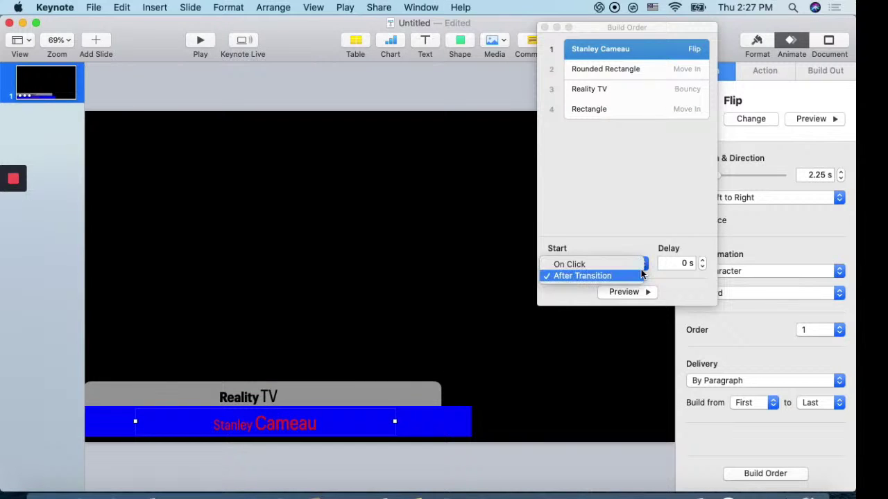
left_click(665, 161)
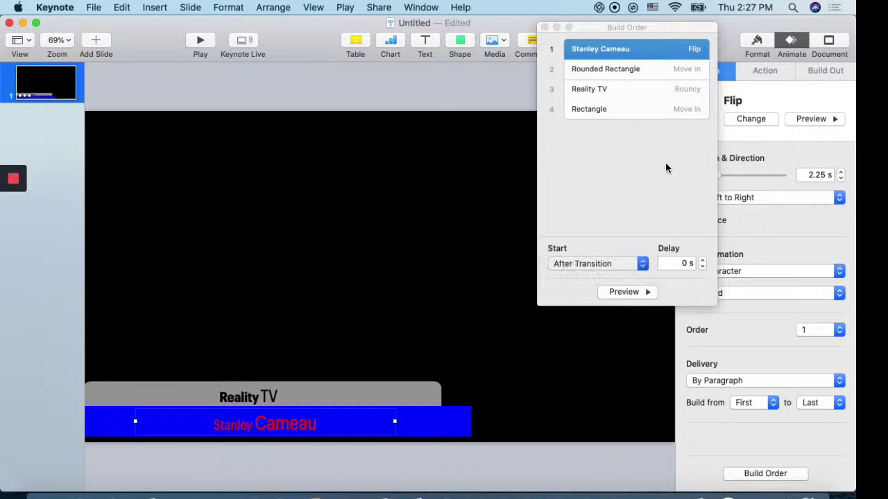
left_click(610, 52)
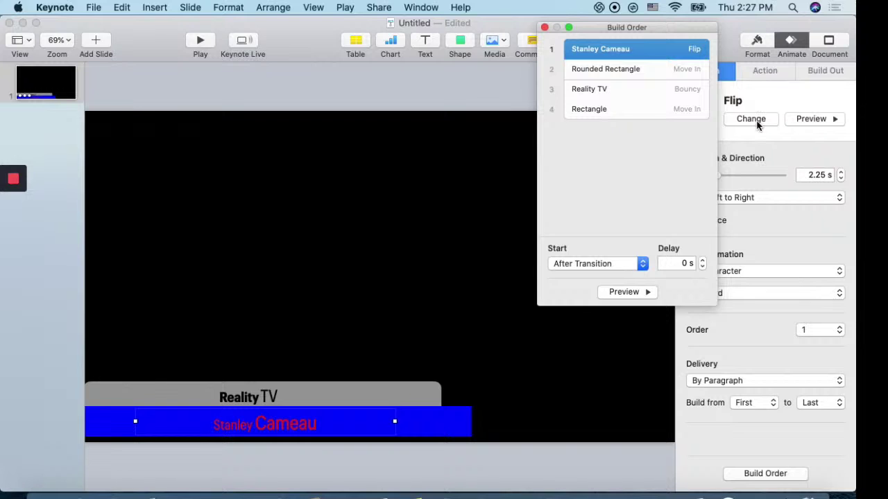
left_click(779, 140)
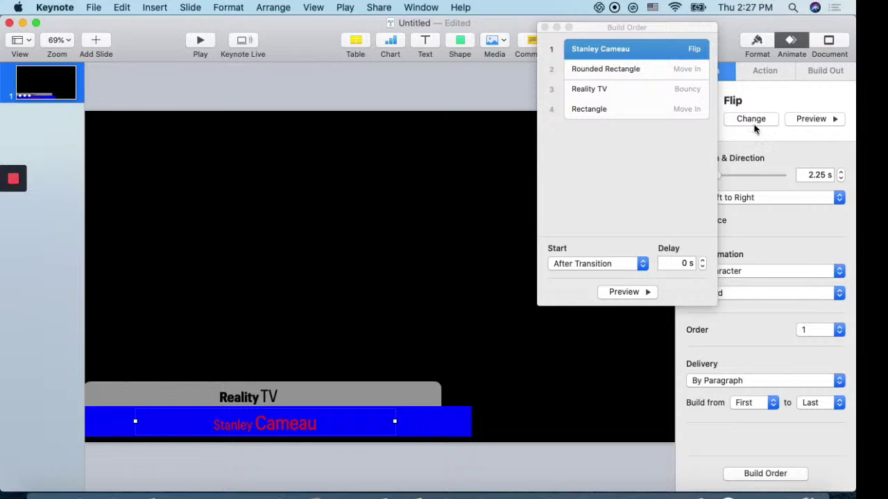
left_click(544, 28)
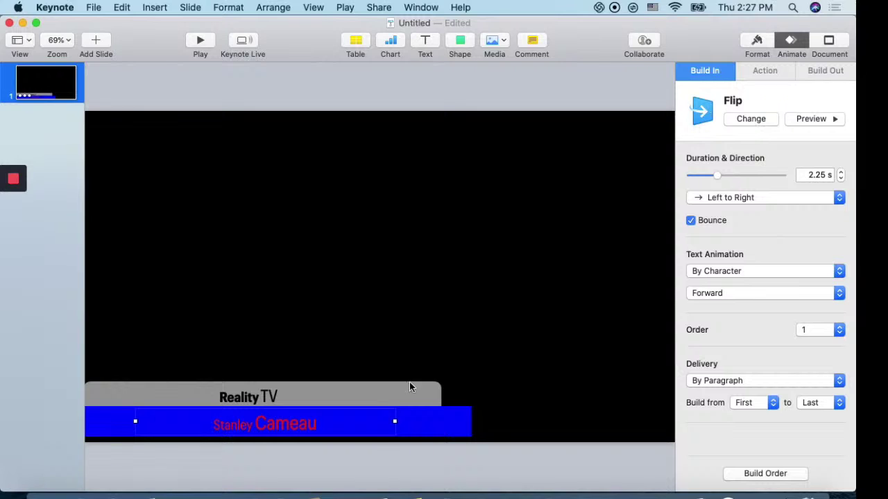
Step: Set the duration of the red name's Flip build to 3.25 s, and play the slide to check the animation
left_click(828, 176)
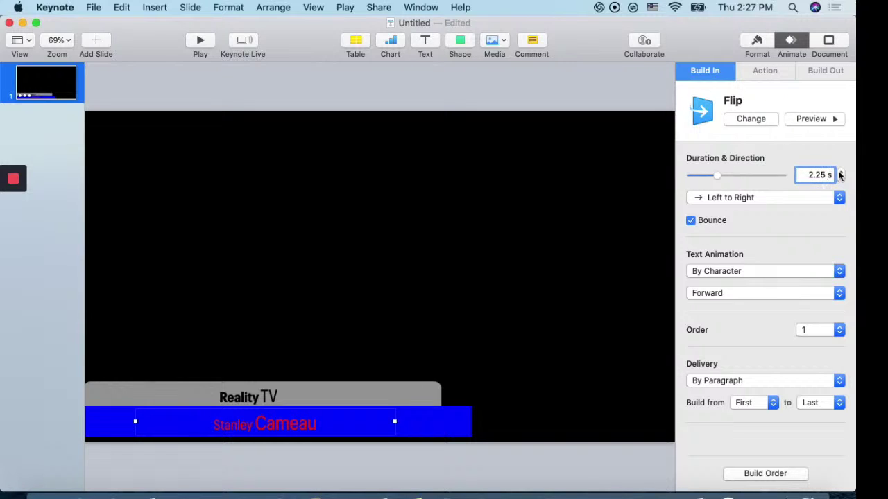
left_click(840, 172)
left_click(840, 172)
left_click(840, 172)
left_click(840, 172)
left_click(839, 172)
left_click(840, 180)
left_click(200, 41)
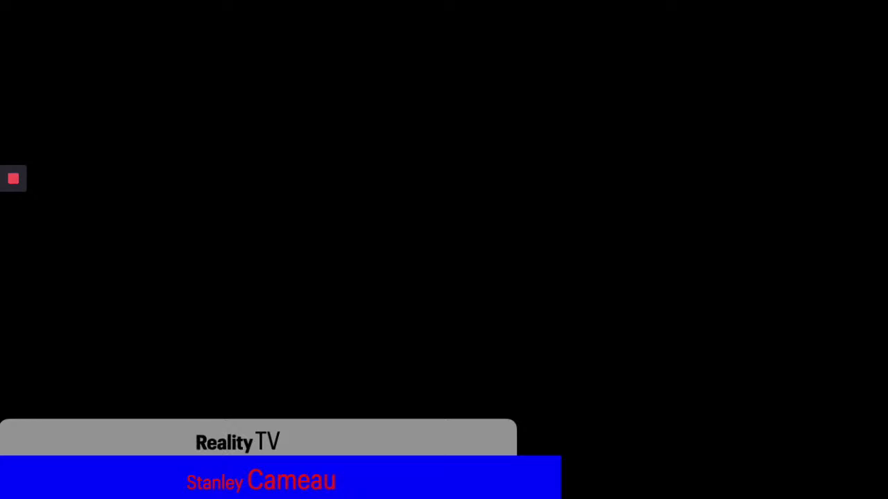
key("Escape")
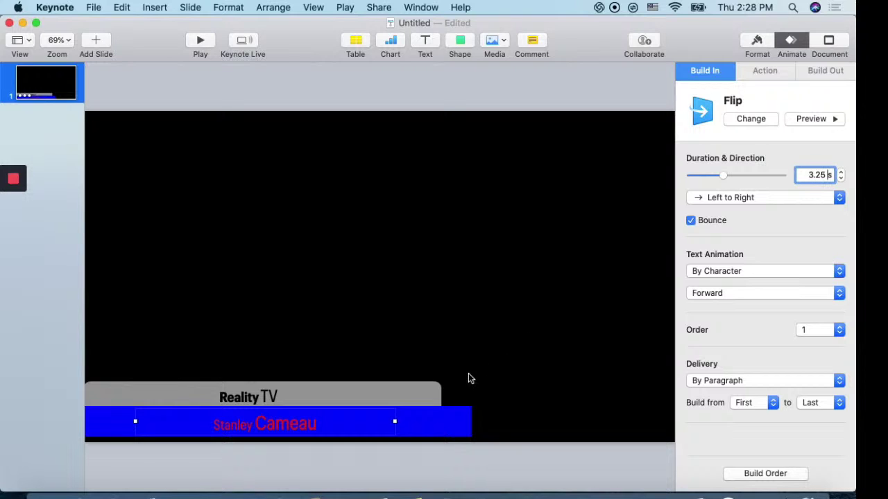
left_click(425, 422)
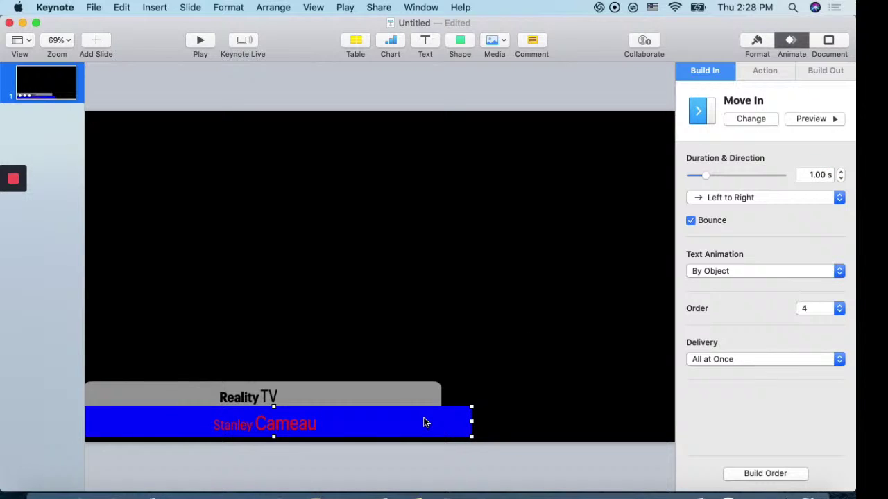
left_click(407, 335)
left_click(389, 416)
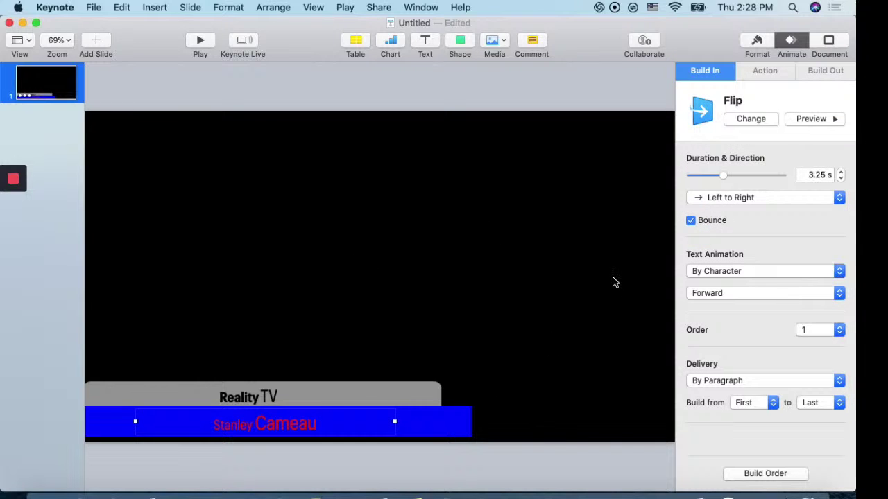
left_click(412, 394)
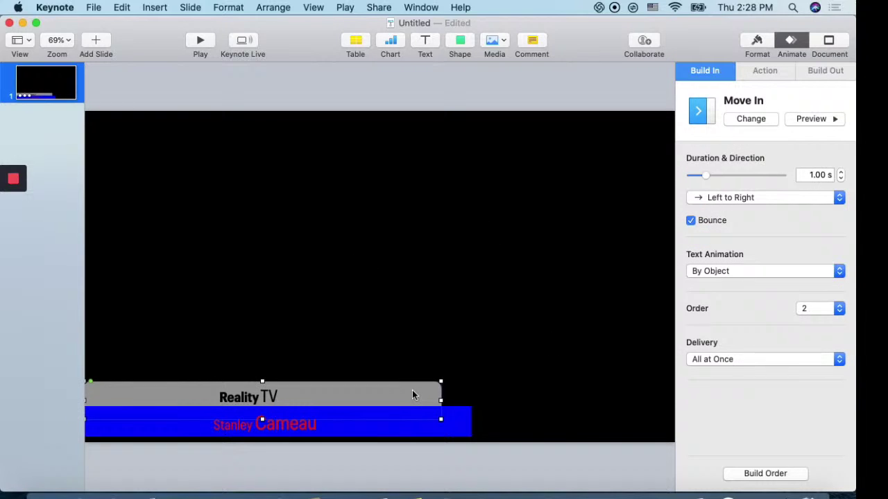
left_click(423, 330)
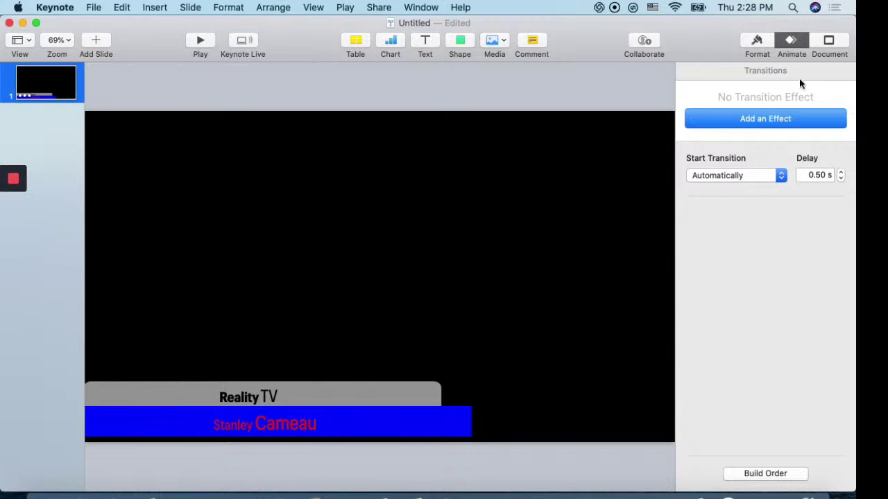
left_click(776, 122)
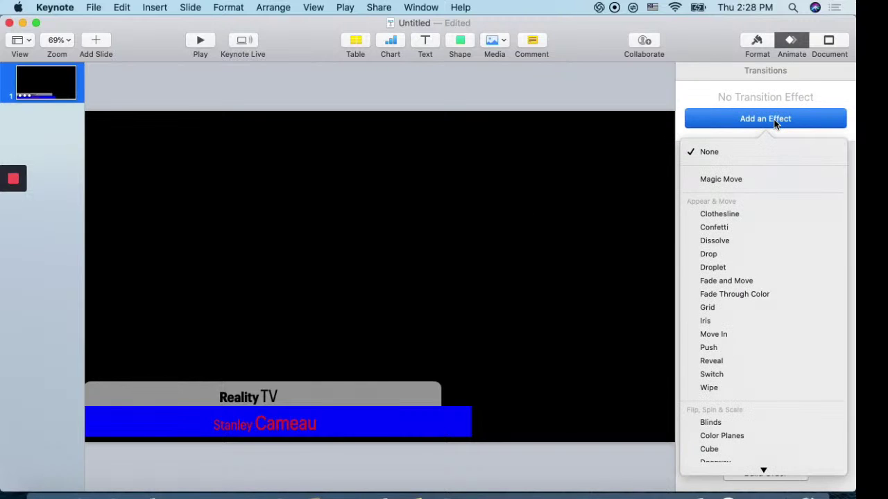
left_click(583, 193)
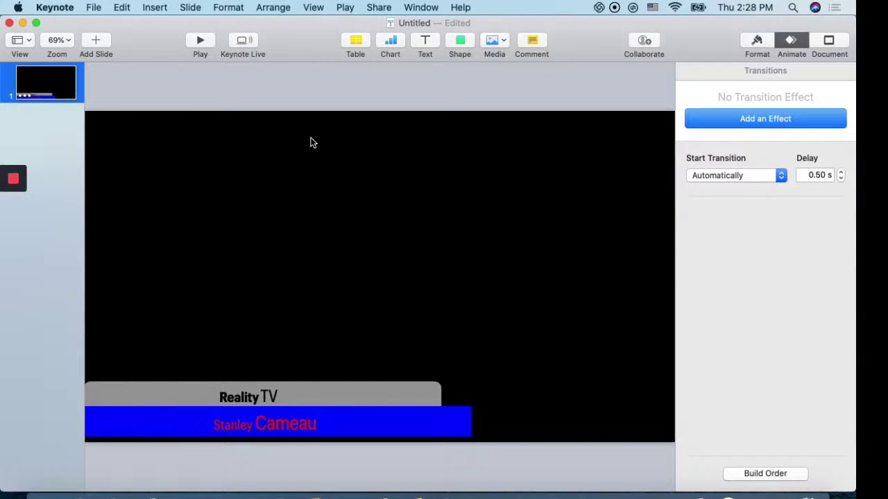
Step: Check the start options of the slide's transition, keeping Automatically
left_click(96, 8)
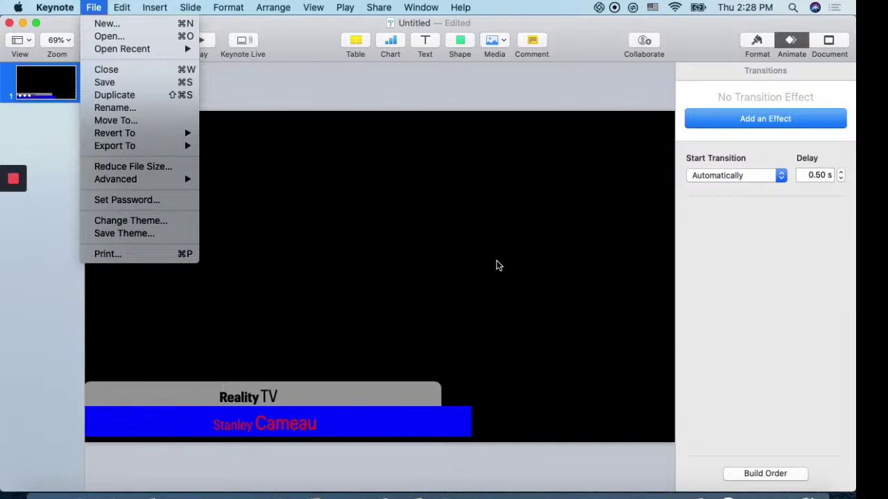
left_click(458, 198)
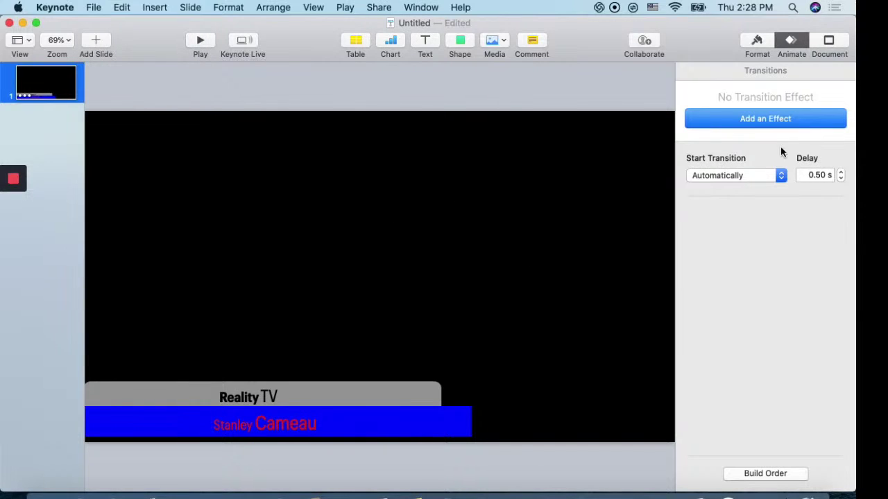
left_click(779, 176)
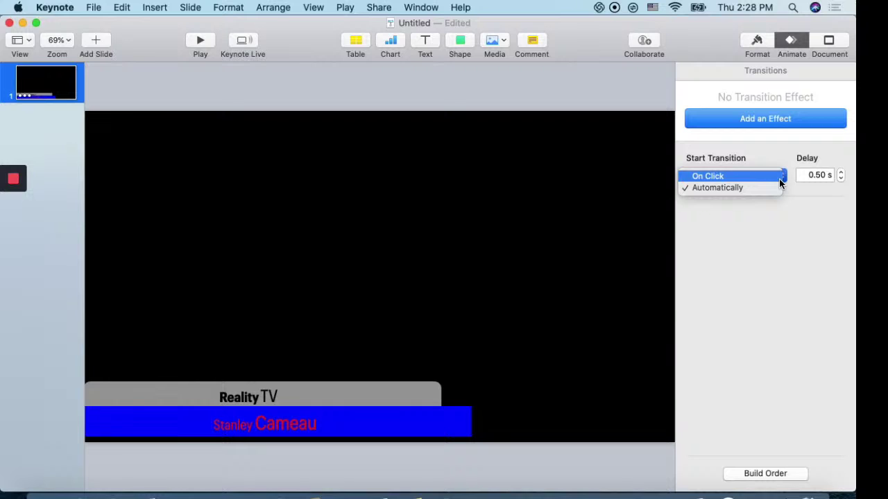
left_click(759, 184)
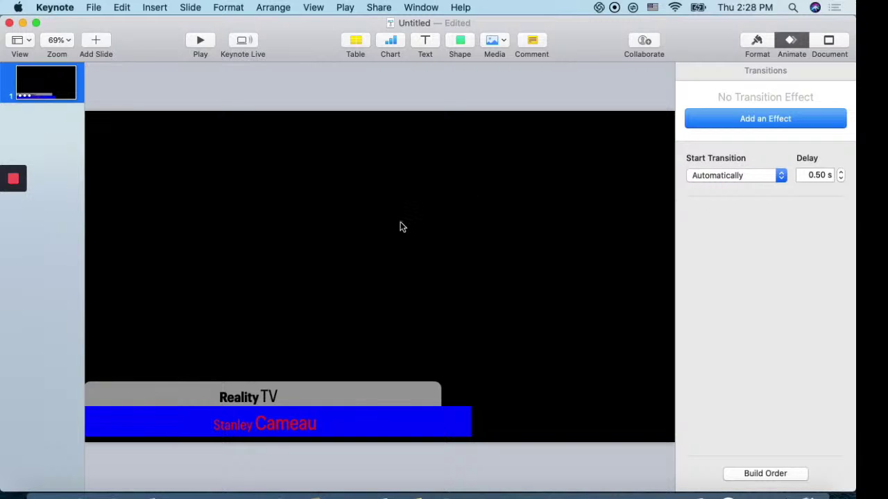
Step: Set the slide's background to No Fill
left_click(752, 43)
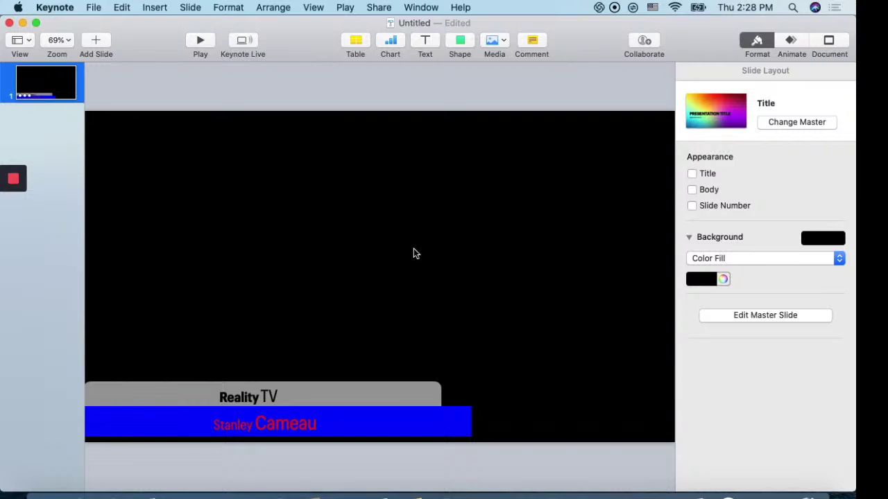
left_click(771, 260)
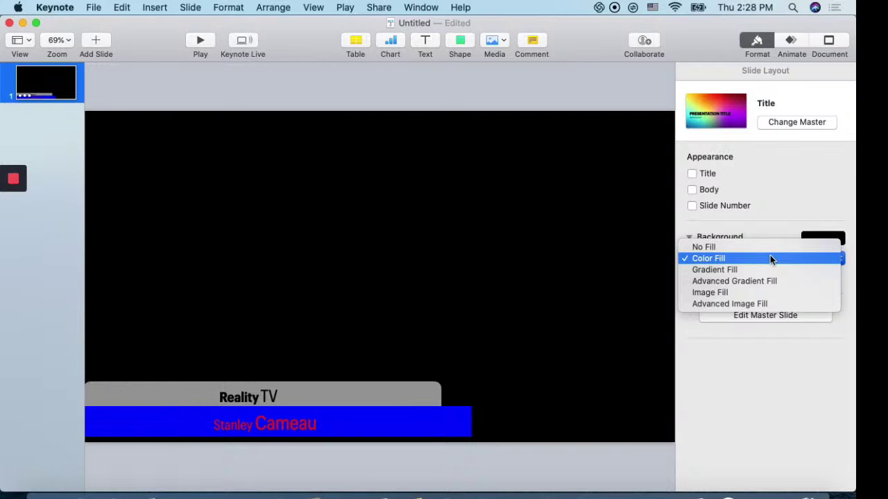
left_click(230, 219)
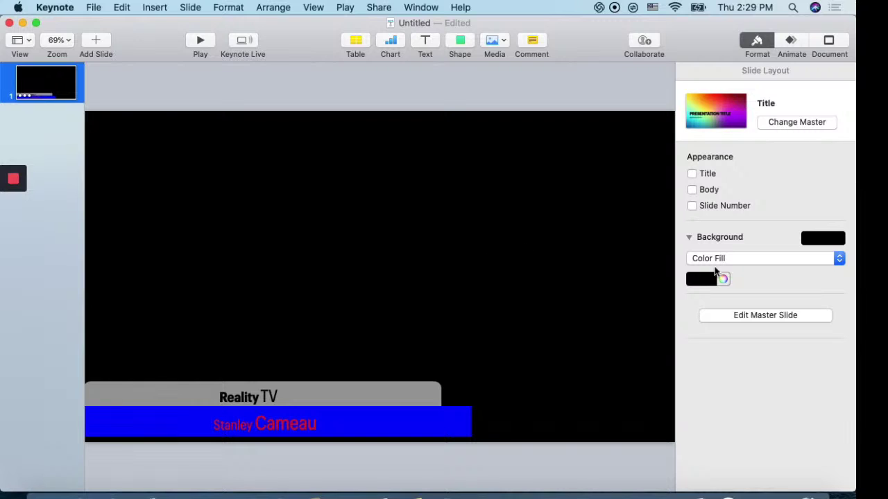
left_click(752, 259)
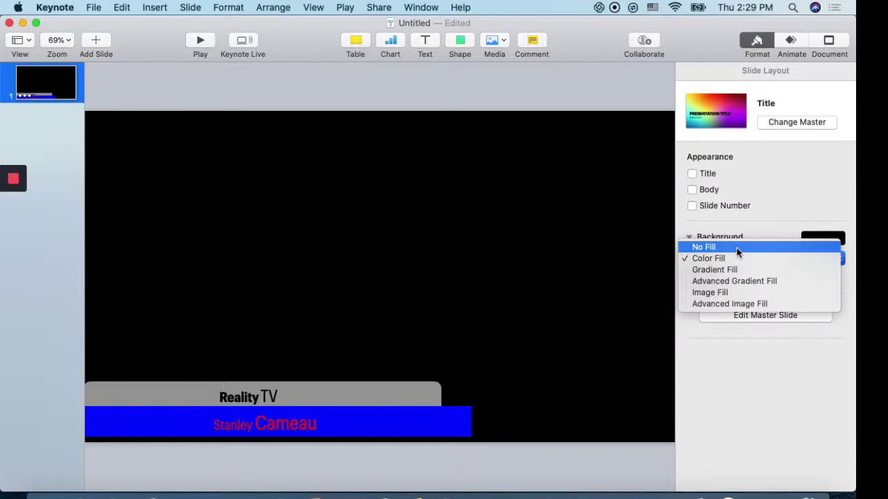
left_click(738, 252)
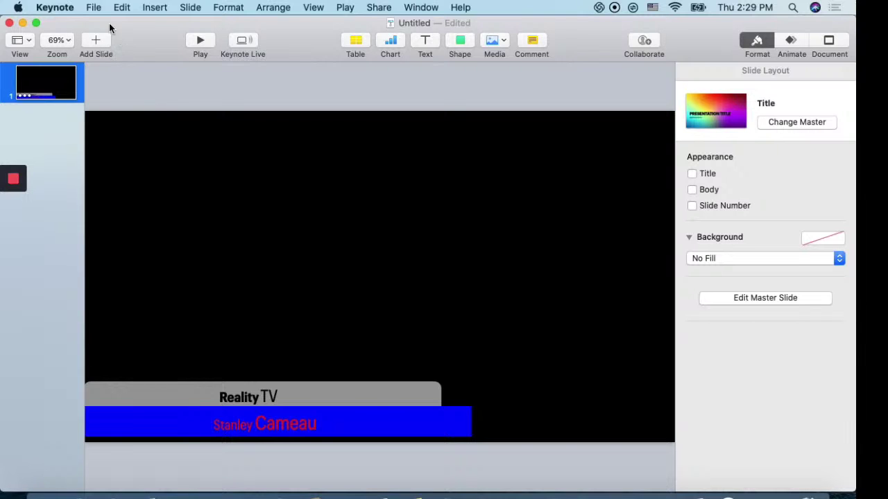
left_click(94, 8)
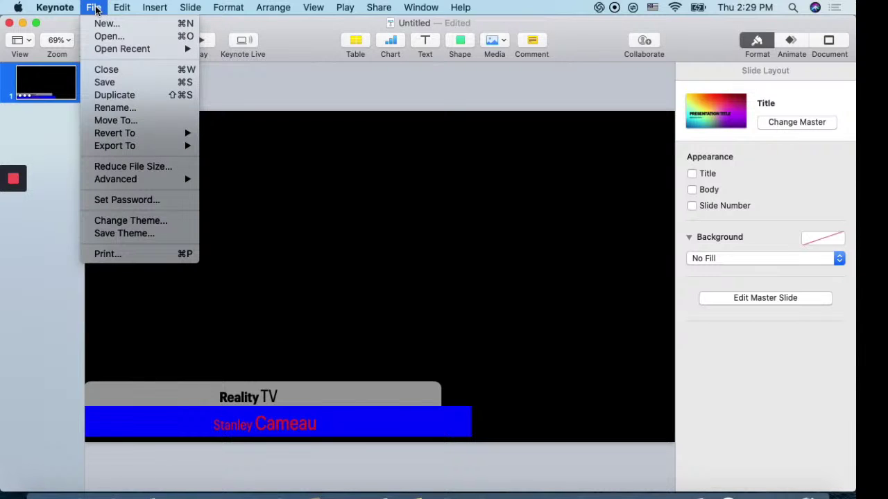
left_click(499, 205)
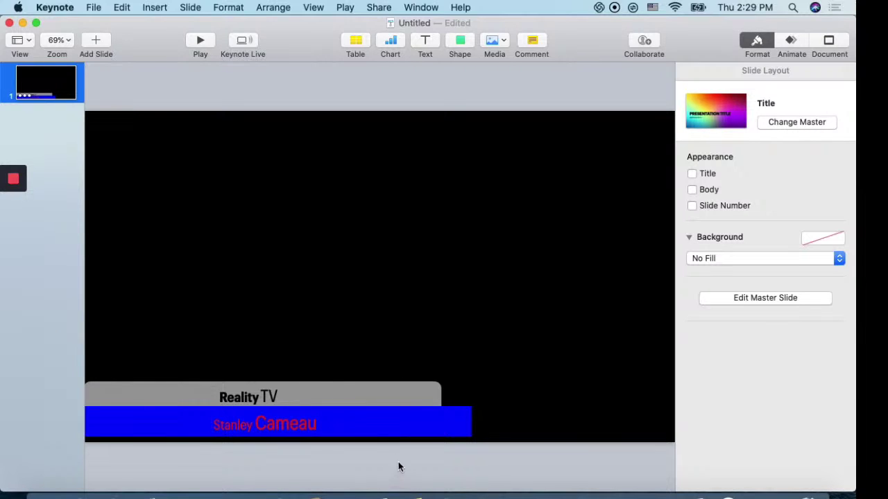
Step: Shorten the blue bar so its right end lines up with the grey panel above it
left_click(457, 428)
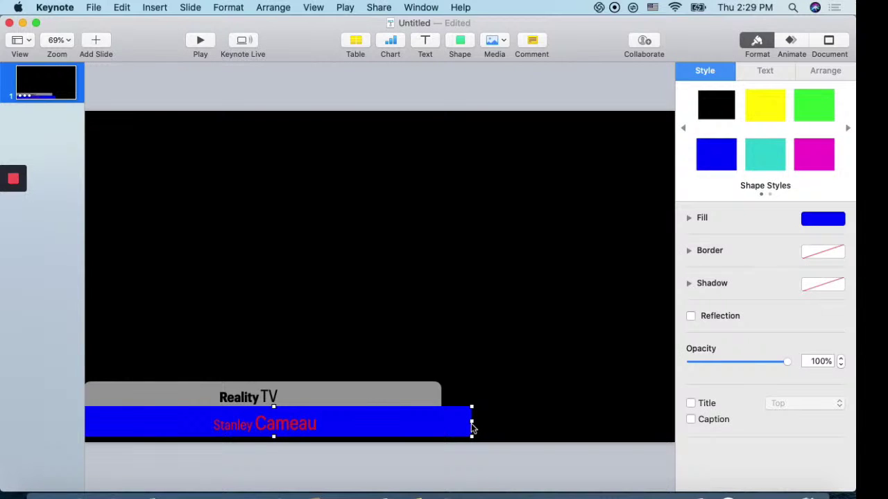
left_click_drag(471, 422, 440, 423)
left_click(555, 348)
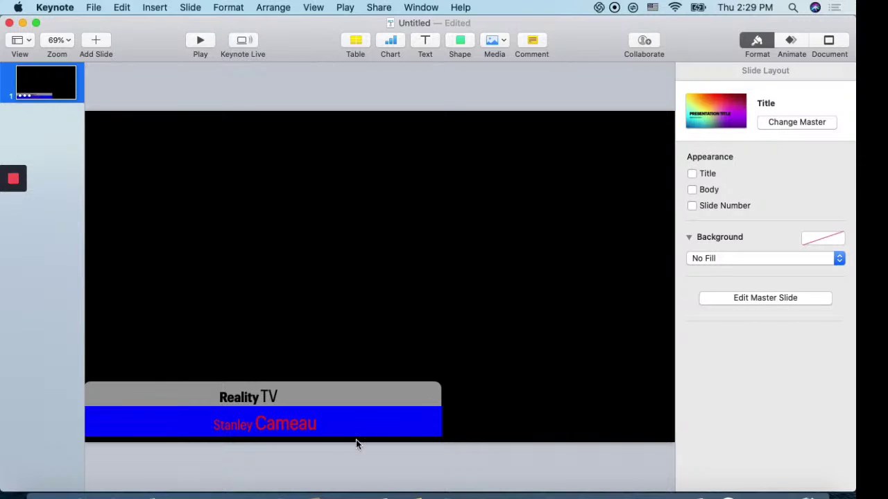
Step: Change the build-in effect of the red name on the blue bar to Move In
left_click(294, 424)
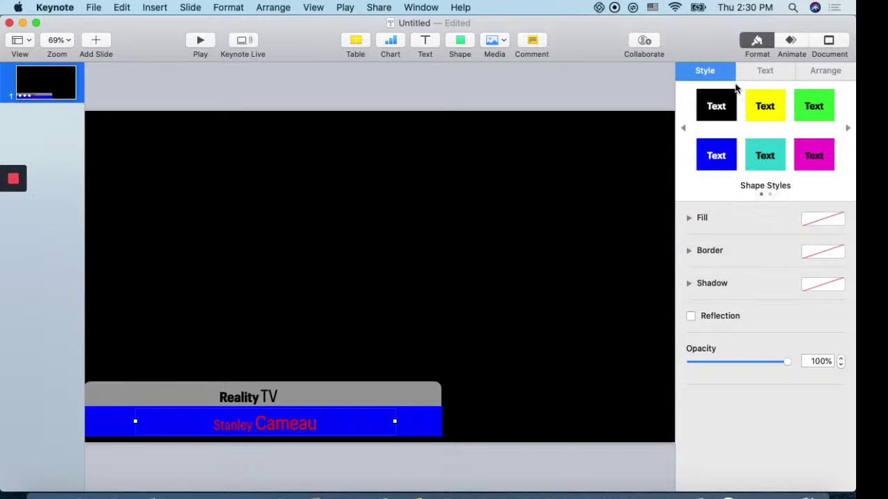
left_click(793, 40)
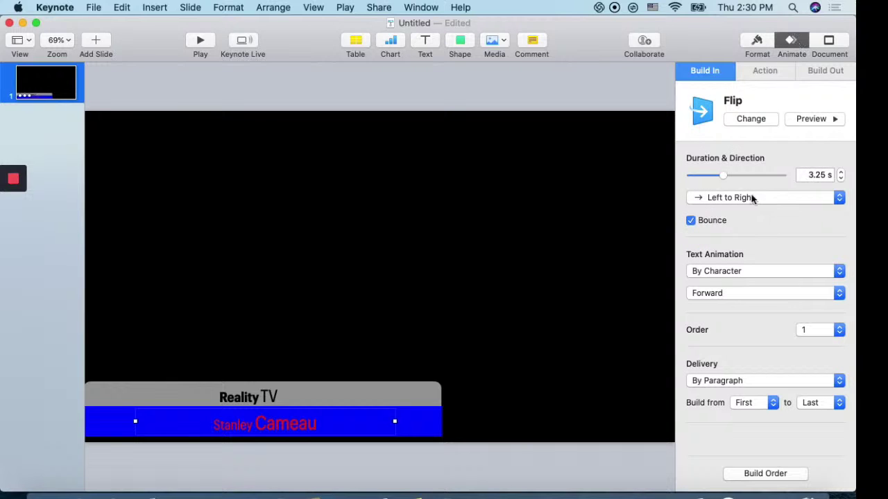
left_click(742, 121)
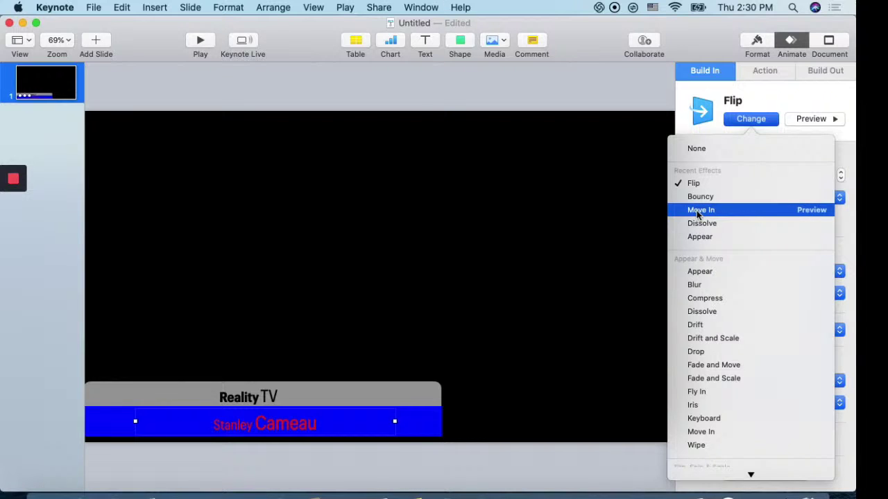
left_click(698, 210)
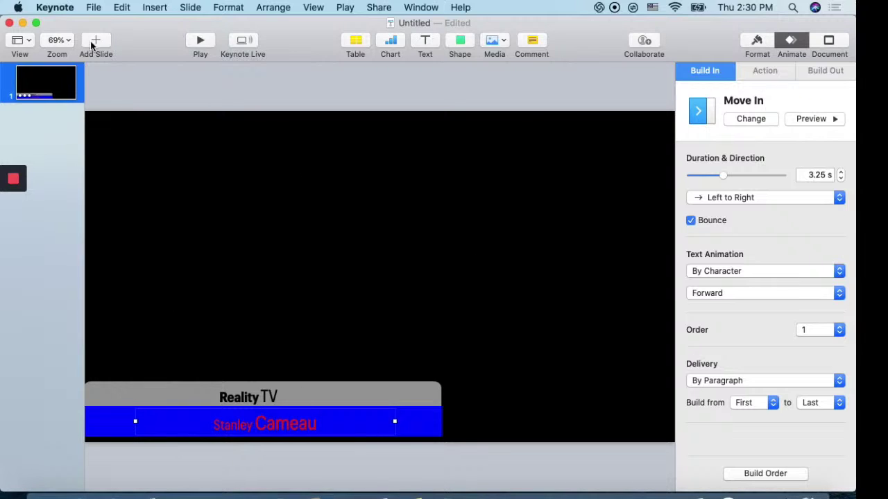
Step: Start exporting the presentation as a movie and choose a custom resolution
left_click(90, 8)
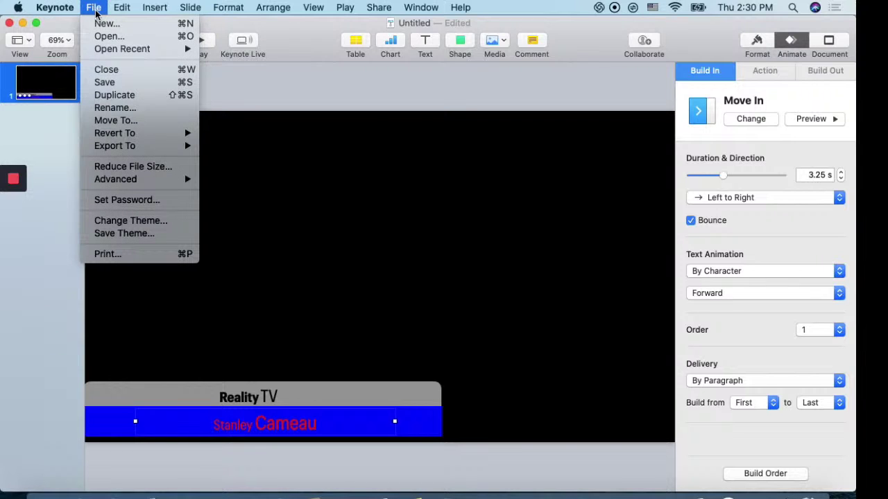
mouse_move(130, 147)
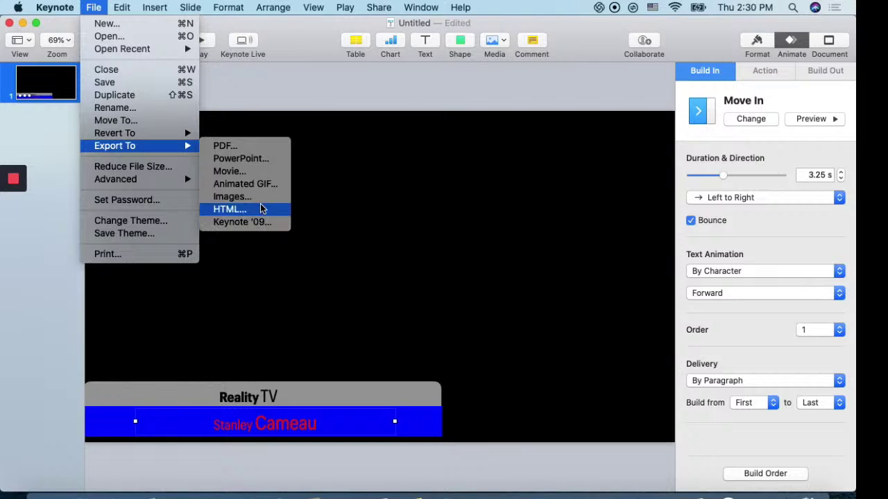
left_click(235, 177)
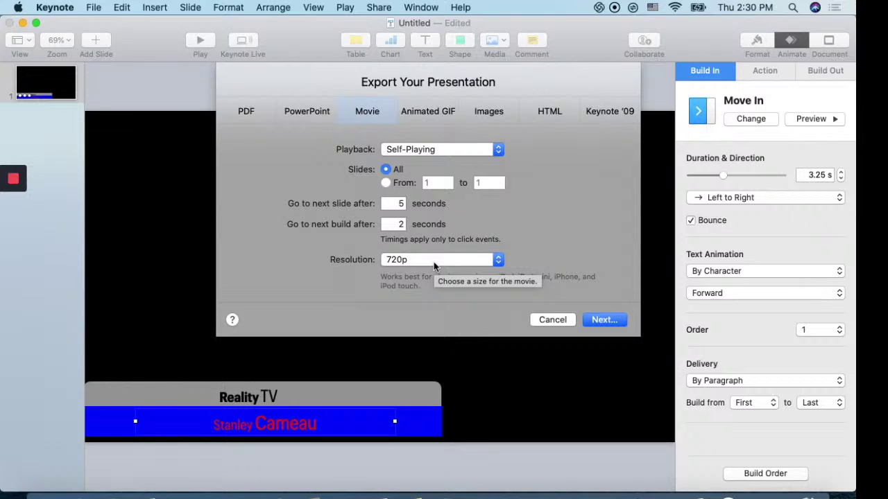
left_click(433, 261)
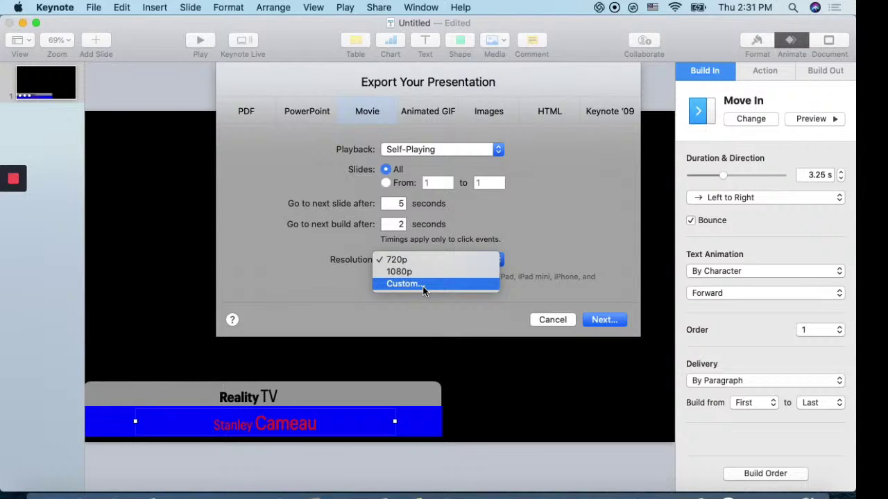
left_click(423, 285)
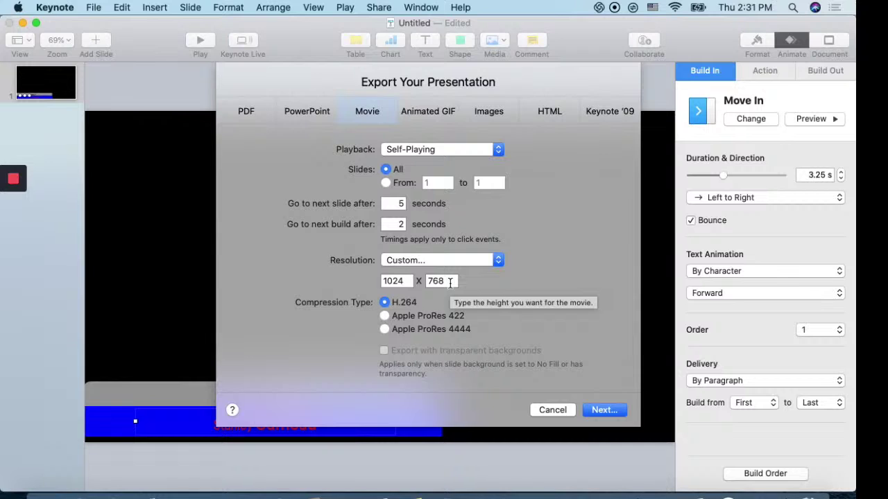
Step: Set the movie's custom resolution to 1080 x 720
left_click(403, 278)
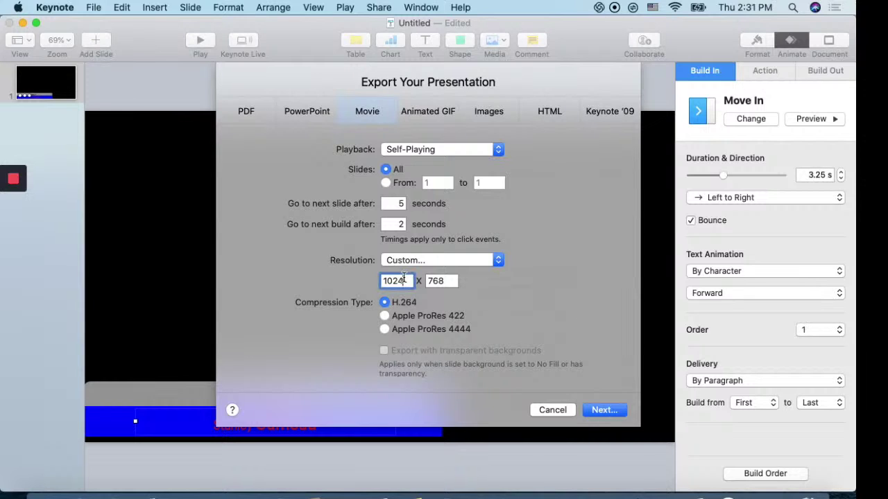
left_click_drag(403, 278, 392, 281)
type("080")
double_click(448, 283)
type("608")
left_click_drag(447, 283, 423, 284)
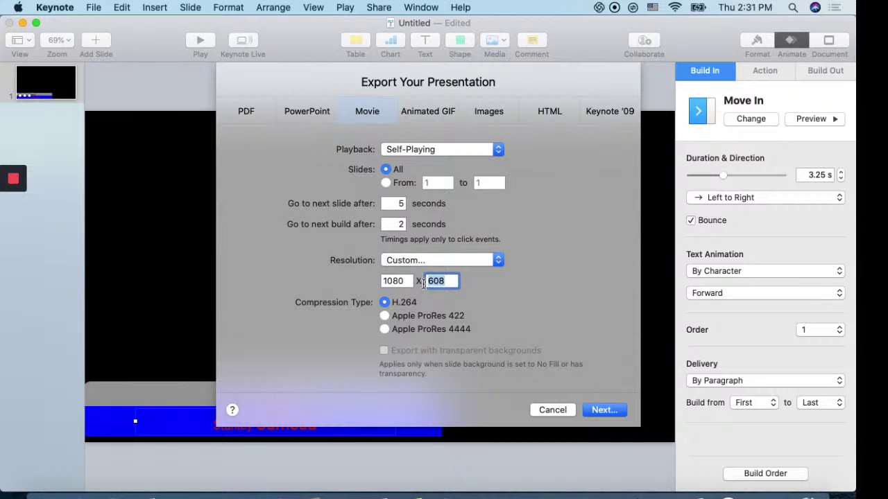
type("720")
Step: Export the movie in Apple ProRes 4444 with transparent backgrounds to the "lower third" folder, using the person's name as the file name
left_click(384, 330)
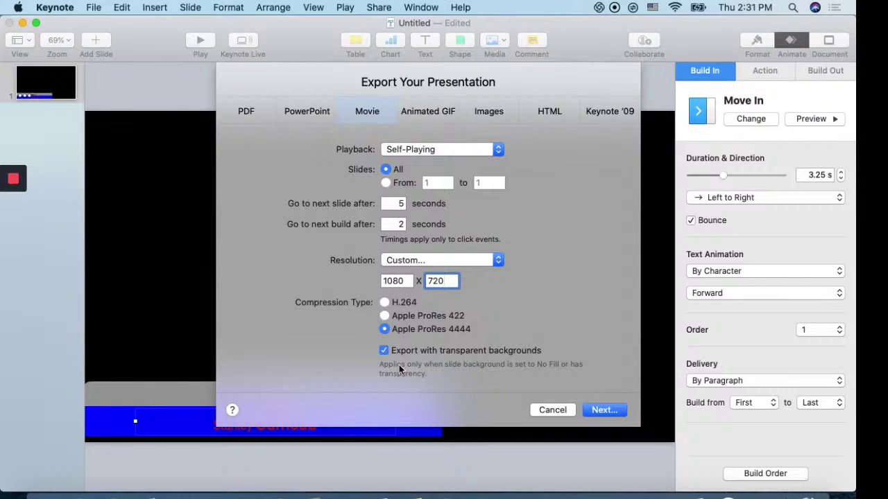
left_click(604, 410)
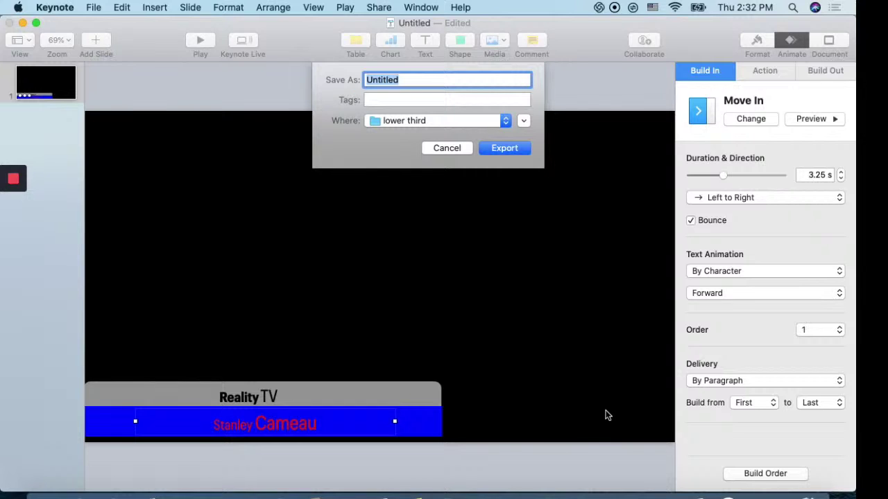
type("stan")
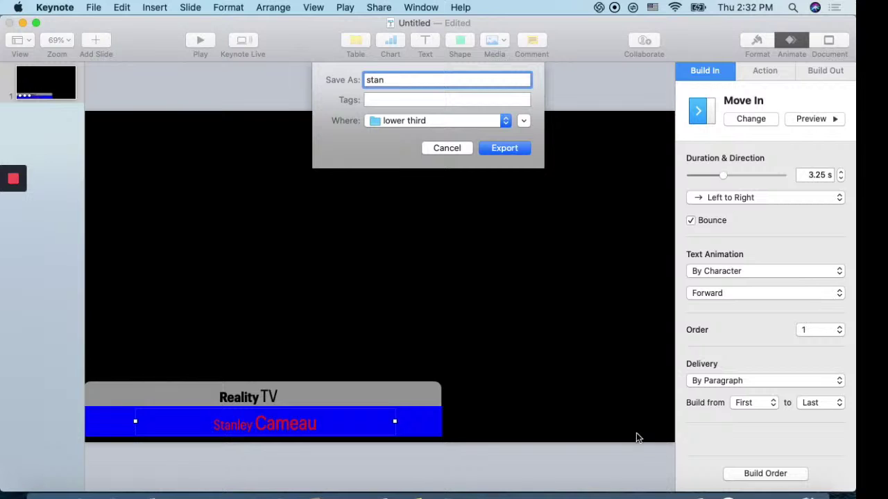
left_click(501, 148)
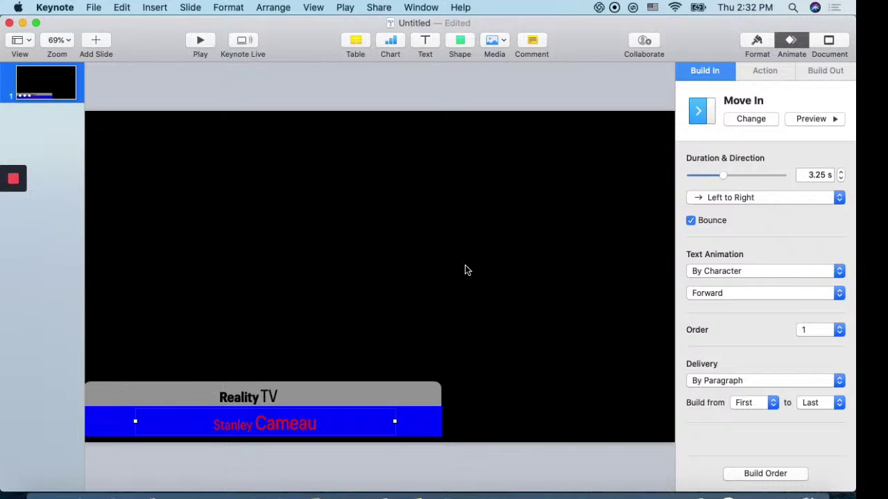
Step: Minimise the presentation, open OBS and hide the webcam source in the scene
left_click(22, 23)
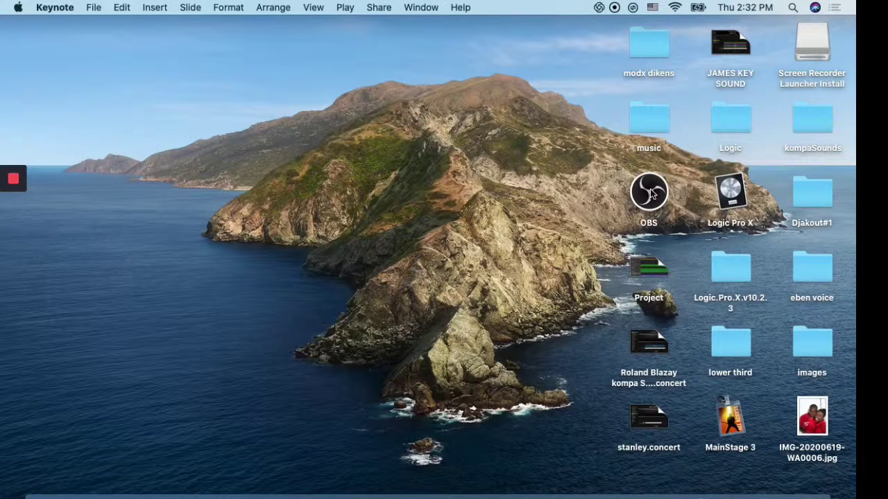
double_click(650, 194)
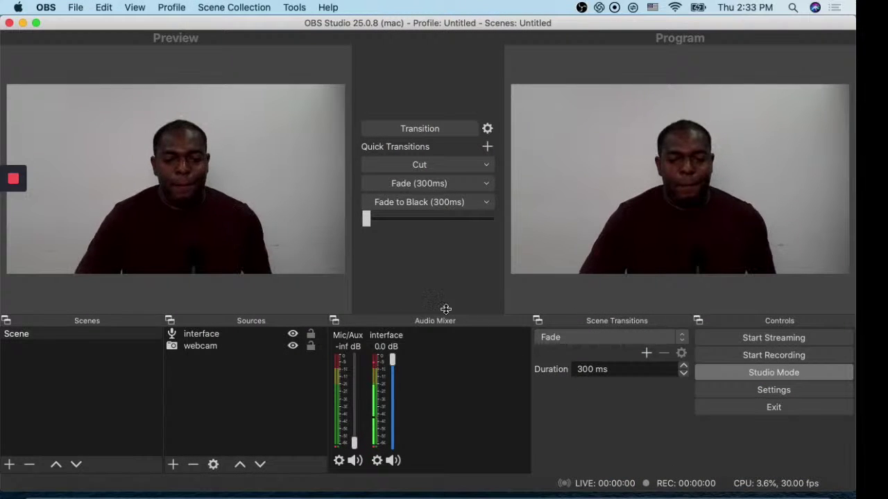
left_click(206, 348)
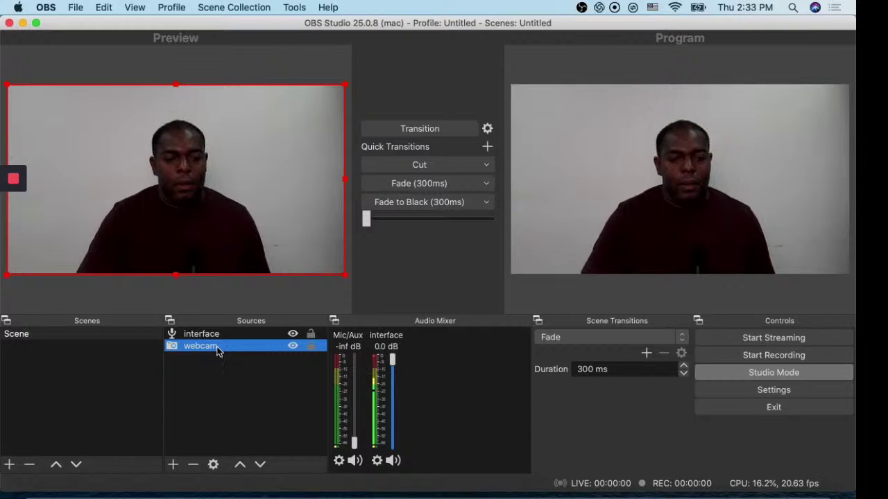
left_click(293, 346)
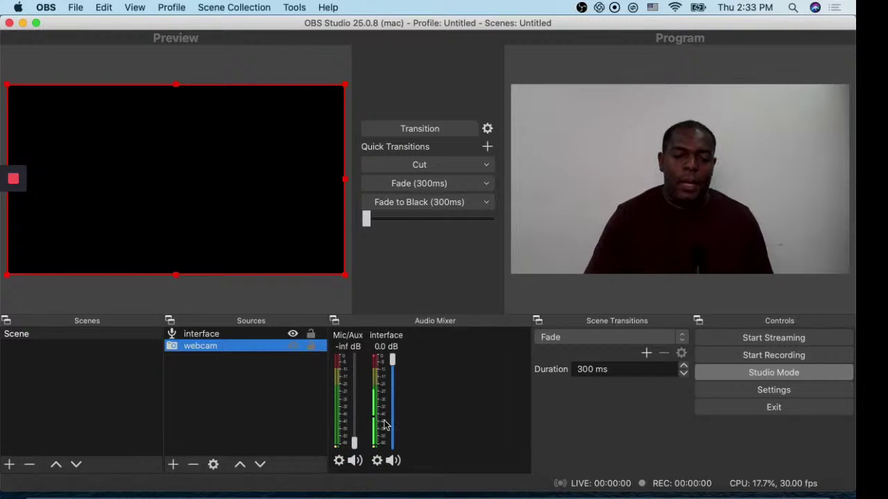
Step: Add a new media source named "video" to the scene
left_click(172, 465)
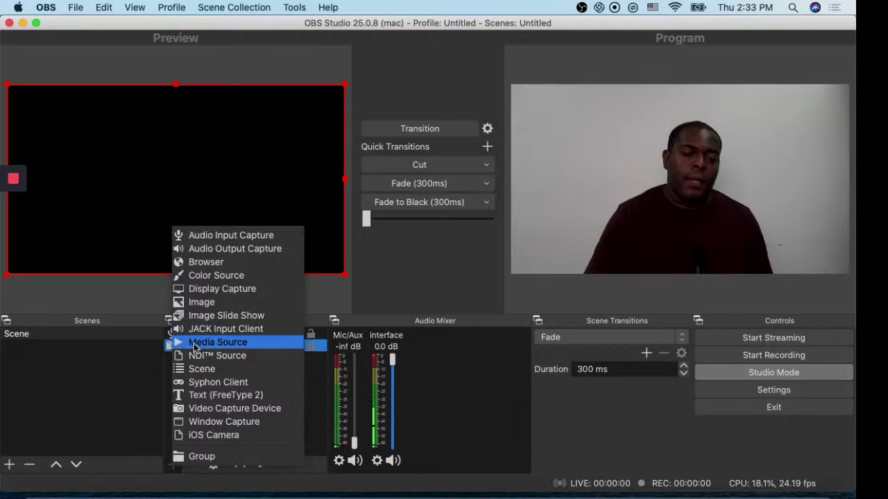
left_click(235, 345)
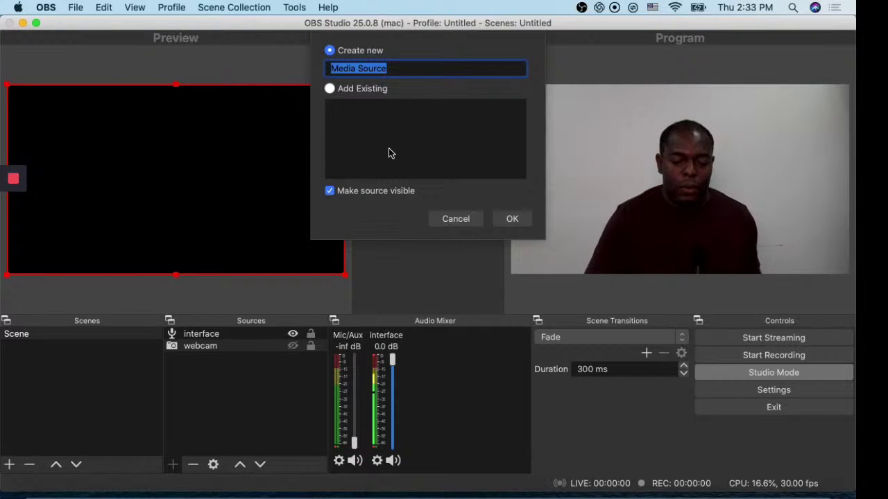
type("vi")
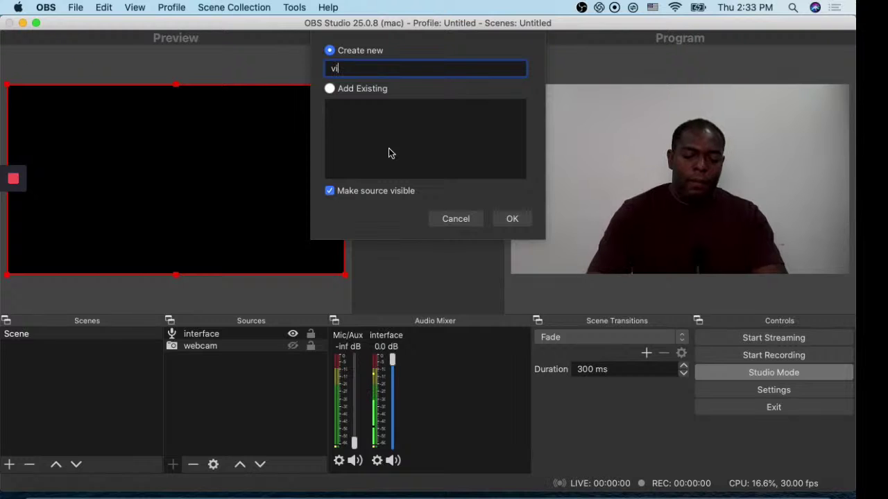
type("deo")
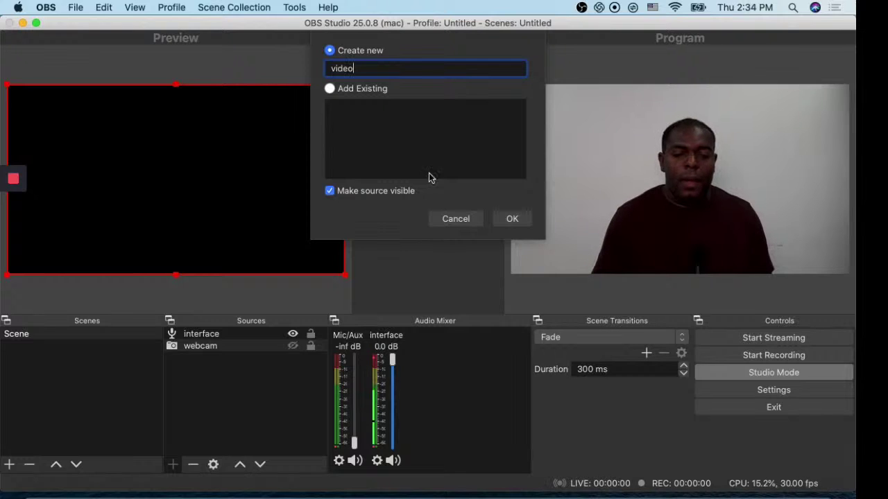
left_click(509, 221)
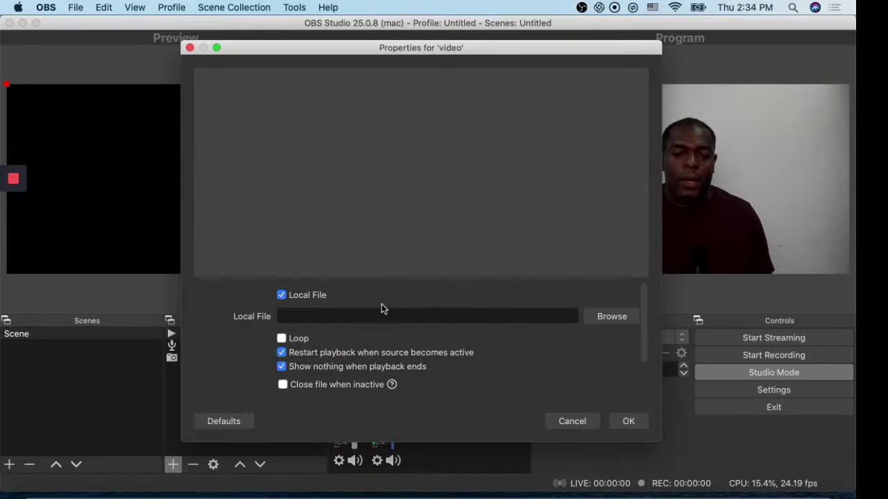
Step: Load the exported lower-third movie from the "lower third" folder on the Desktop as the video source's local file
left_click(592, 317)
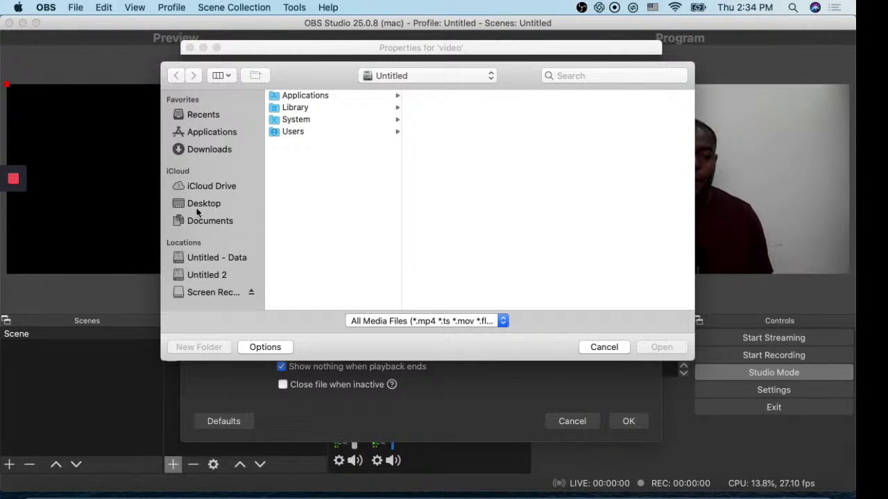
left_click(197, 205)
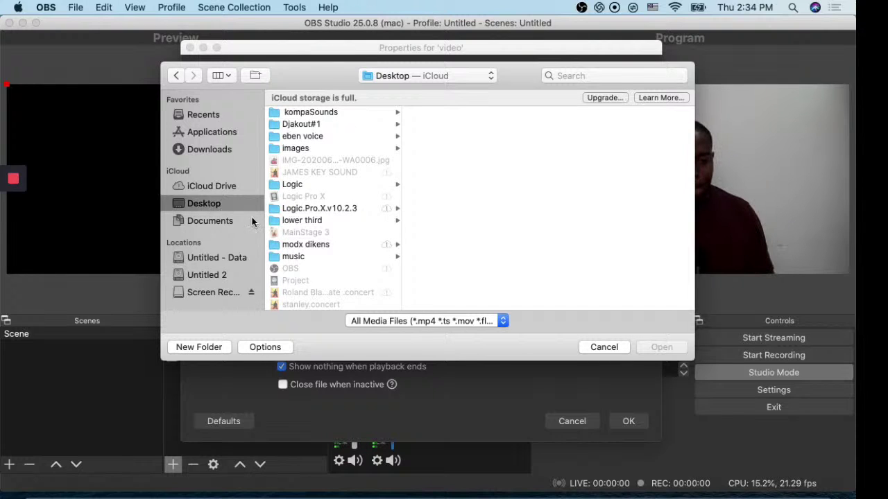
left_click(305, 221)
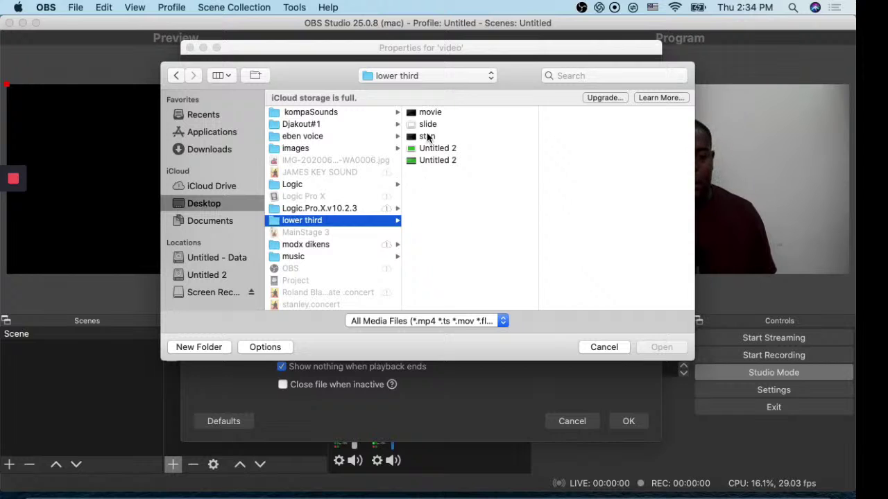
left_click(426, 136)
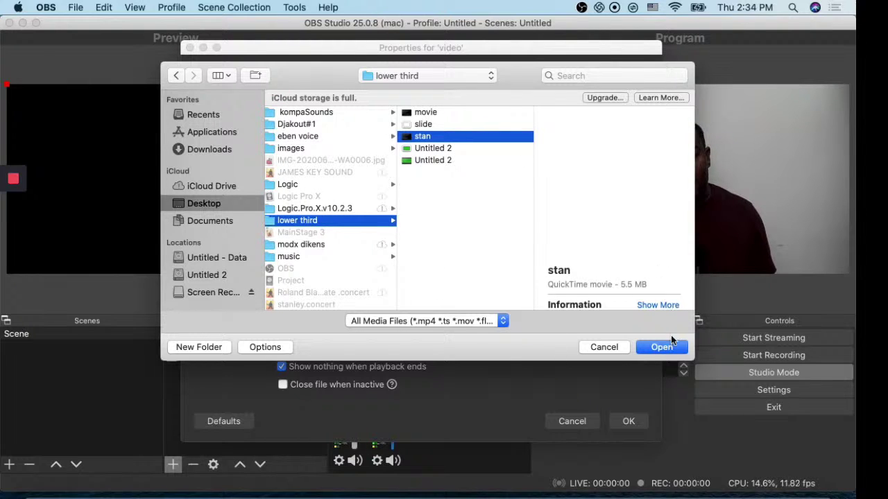
left_click(657, 349)
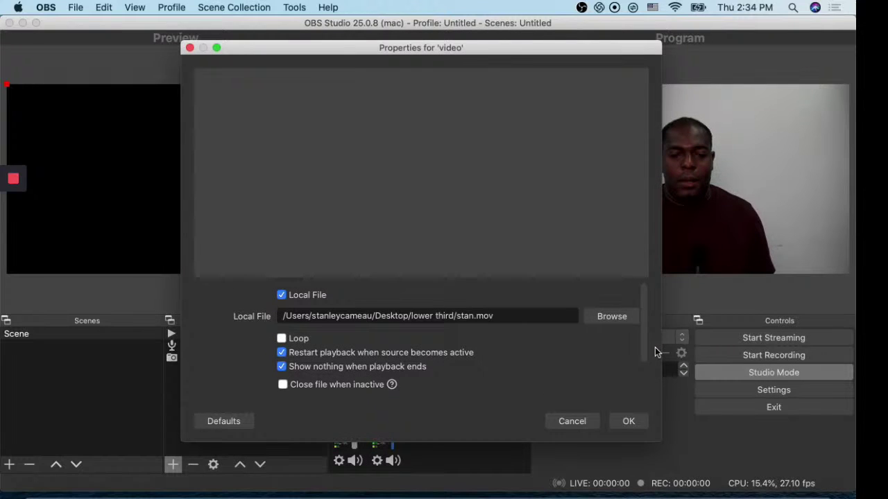
left_click(628, 421)
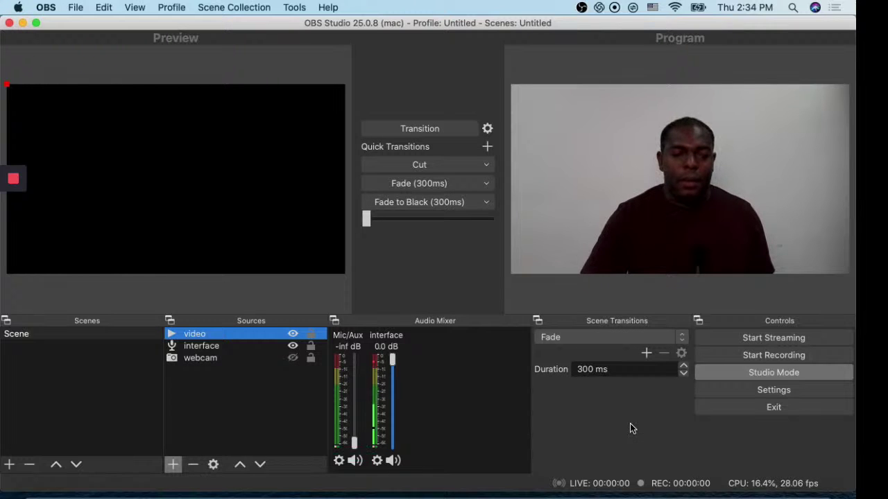
Step: Recheck the video source's properties and make the webcam source visible in the scene
double_click(235, 337)
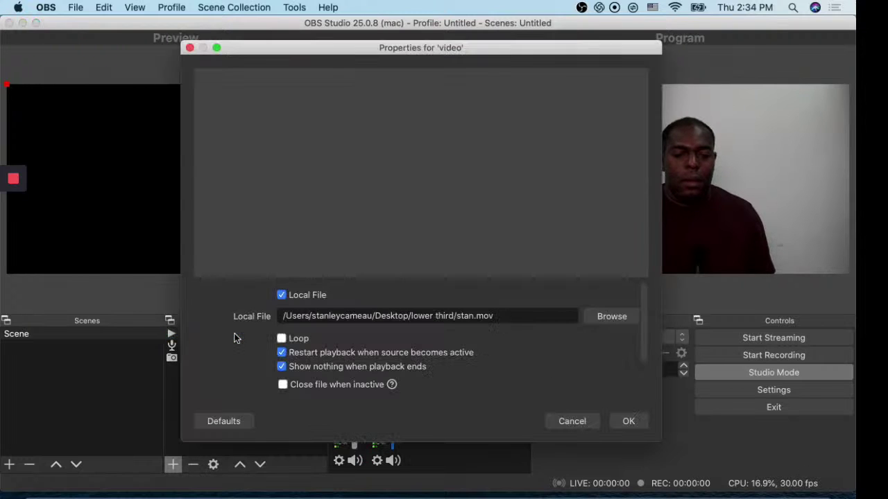
left_click(628, 421)
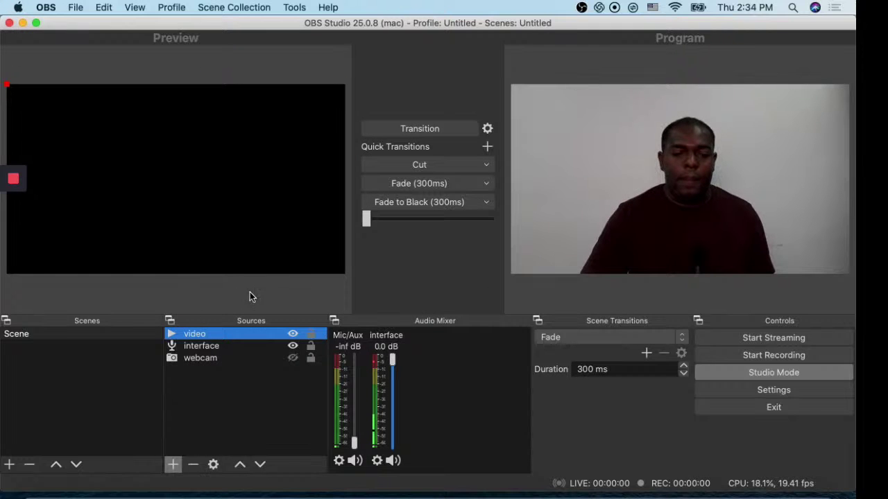
left_click(292, 358)
left_click(222, 213)
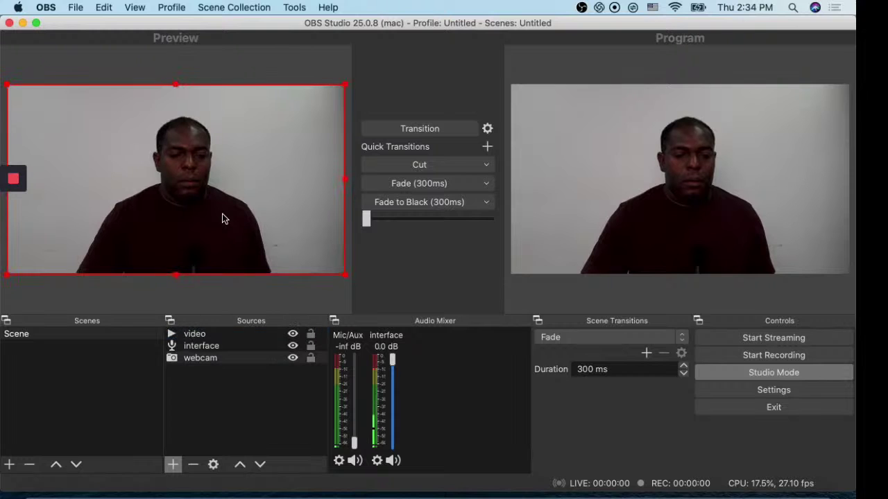
Step: Review all playback properties of the video source, including speed and YUV color range, and keep them
double_click(206, 334)
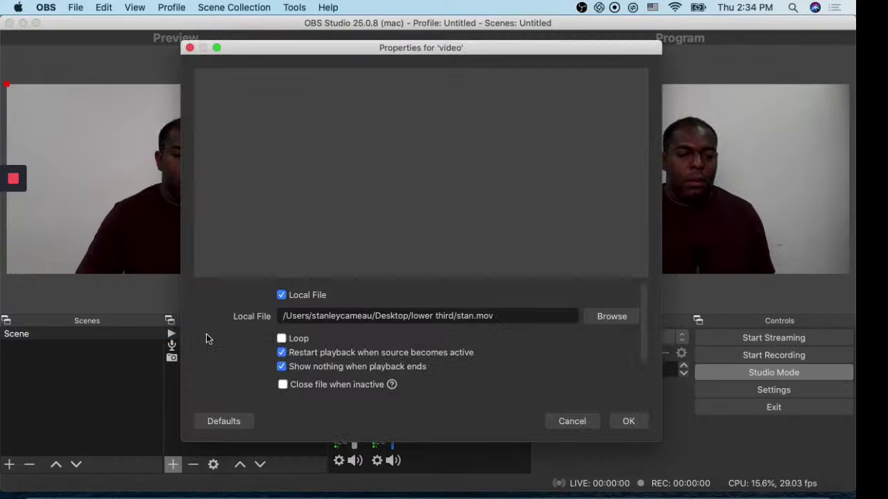
scroll(465, 356, "down", 3)
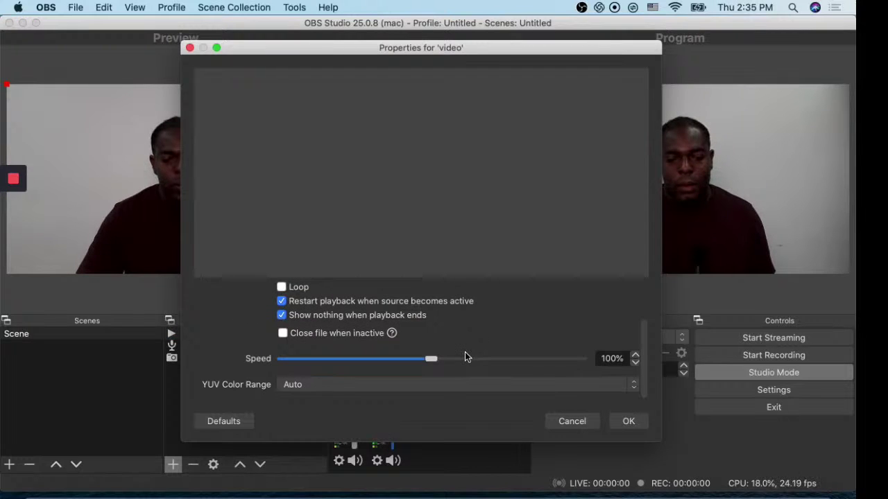
scroll(464, 357, "up", 3)
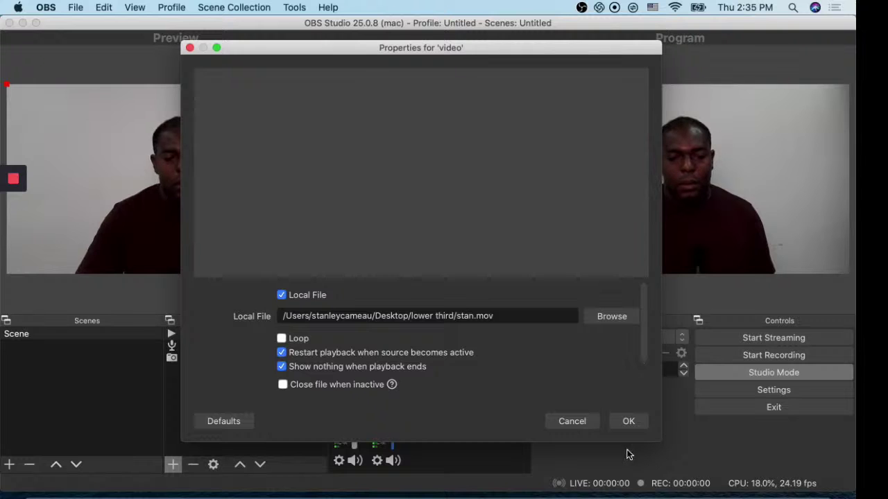
left_click(628, 422)
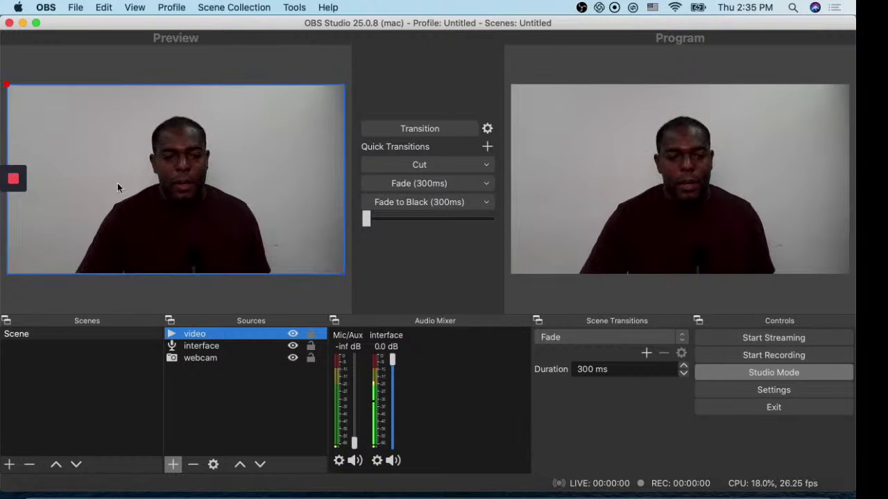
Step: Close and relaunch OBS, and turn off Studio Mode
left_click(10, 23)
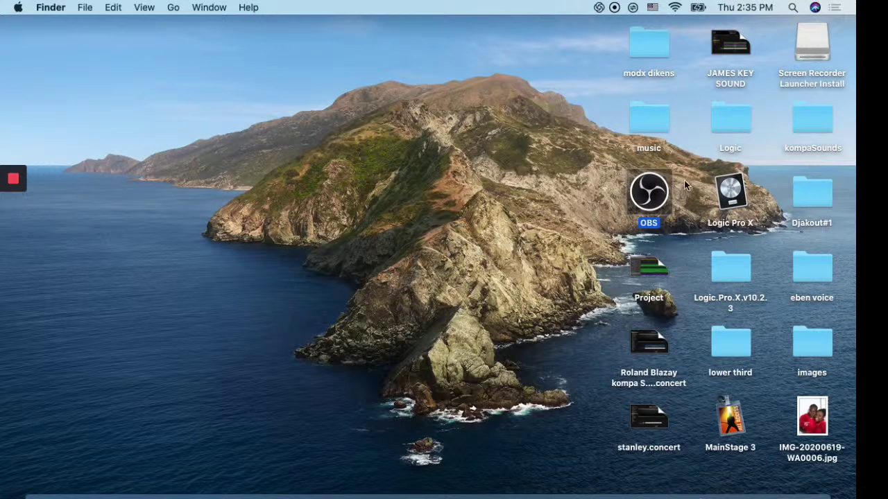
double_click(645, 200)
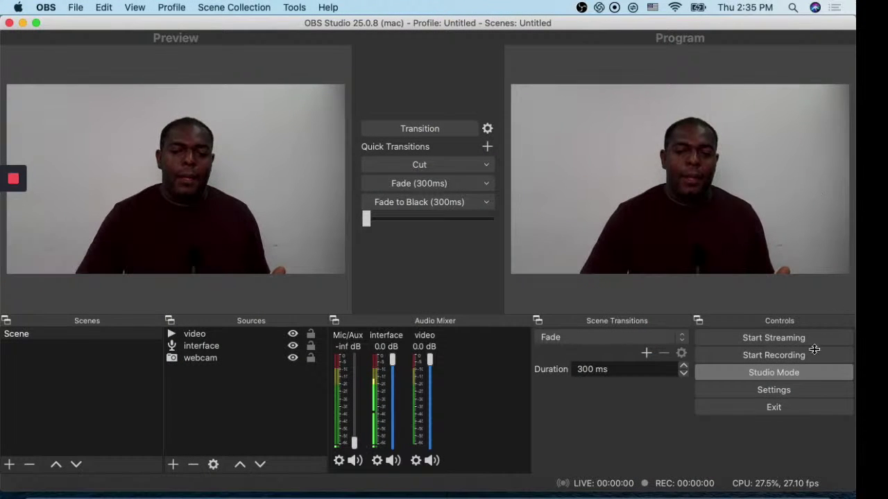
left_click(790, 375)
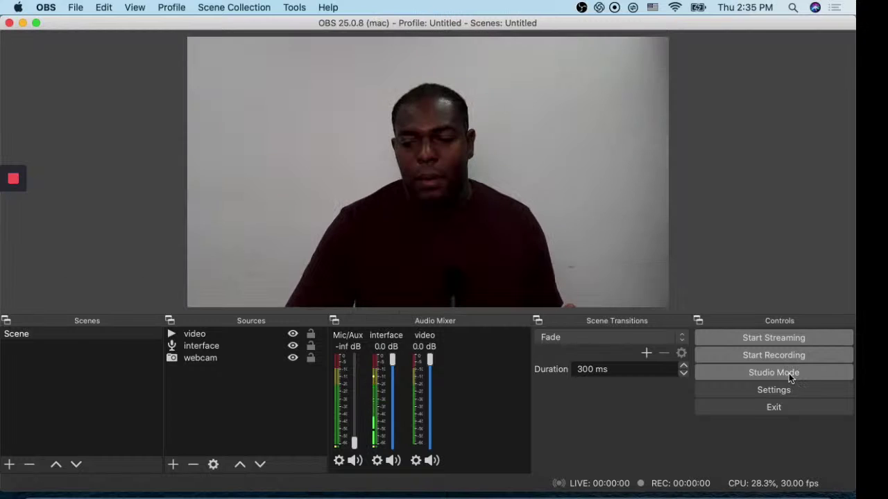
Step: Hide and show the video source repeatedly to replay the lower-third animation over the webcam
left_click(293, 334)
left_click(293, 334)
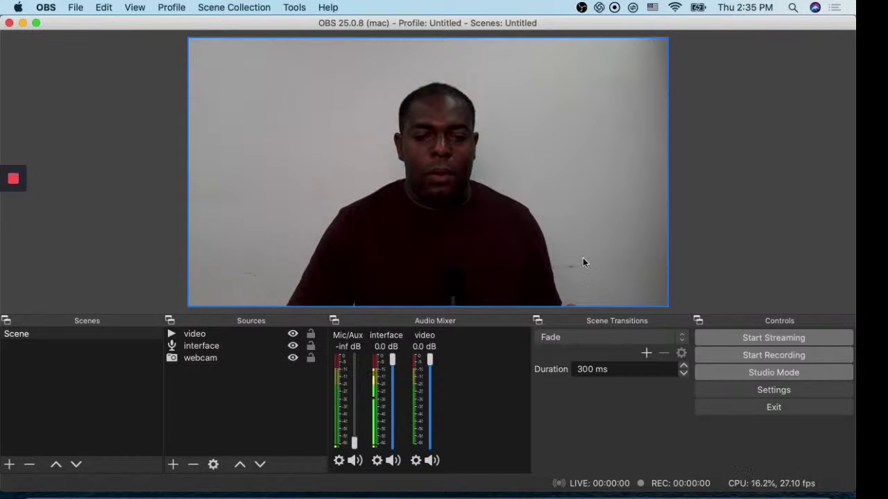
left_click(294, 336)
left_click(294, 335)
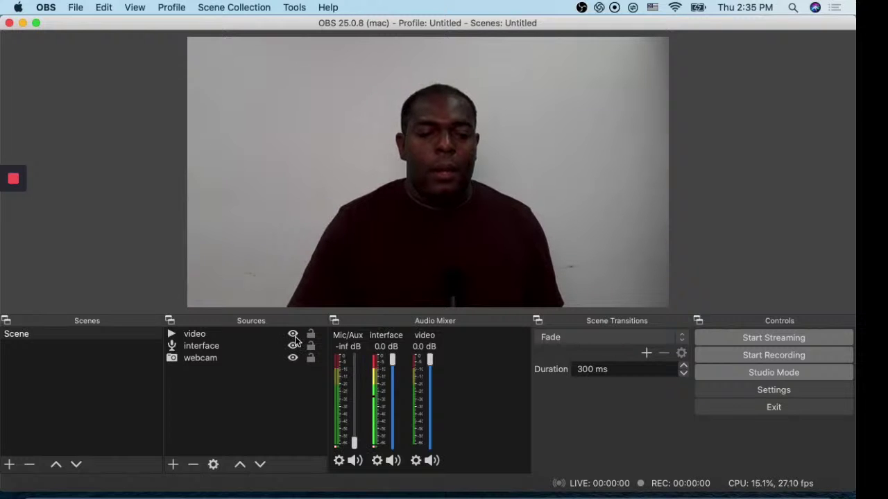
left_click(293, 335)
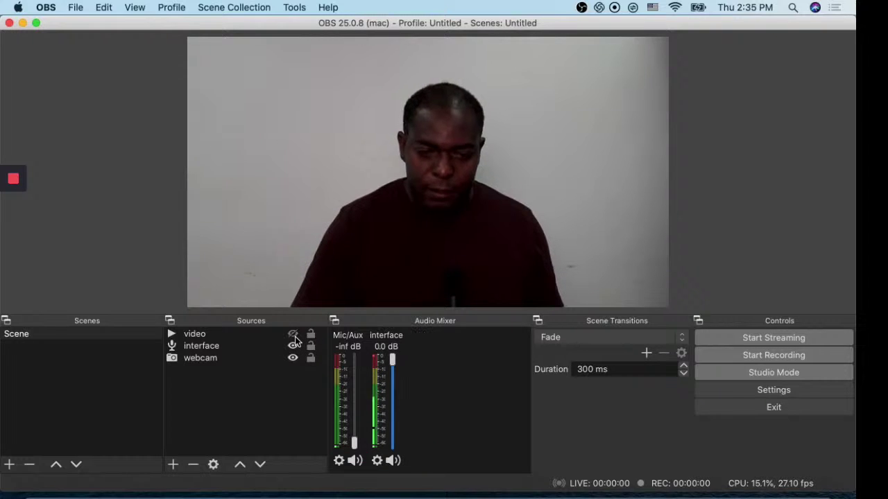
left_click(294, 336)
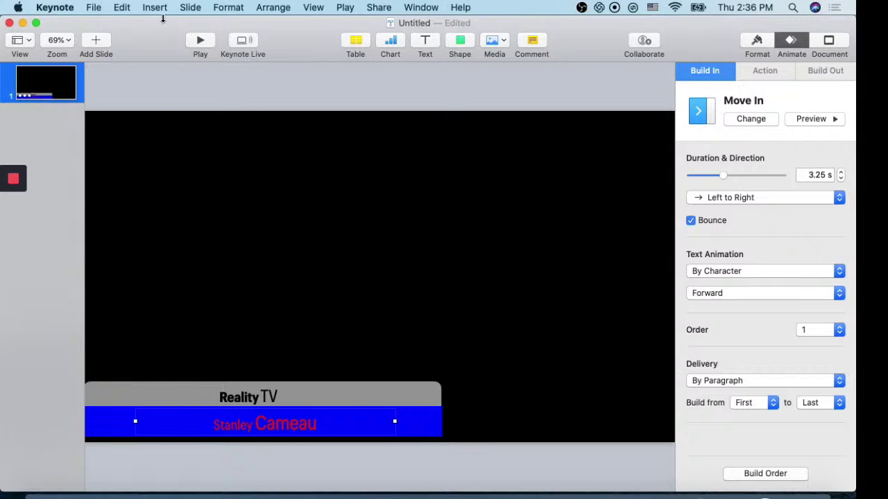
left_click(95, 9)
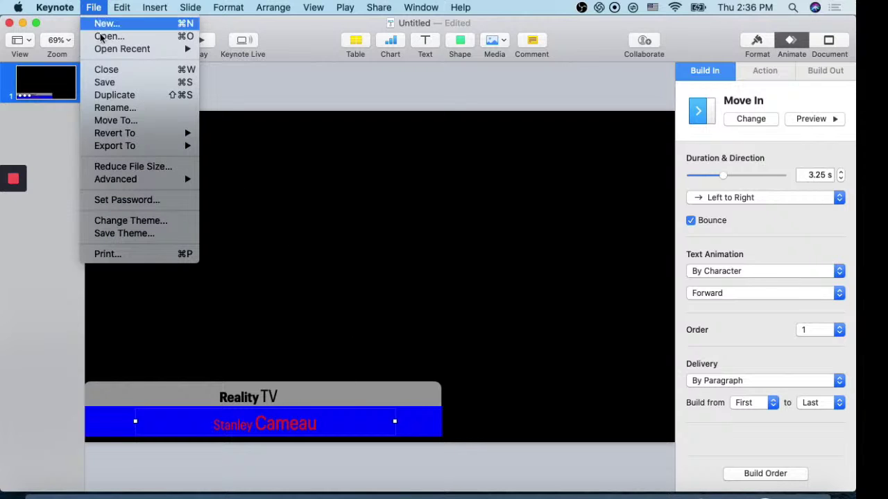
mouse_move(123, 151)
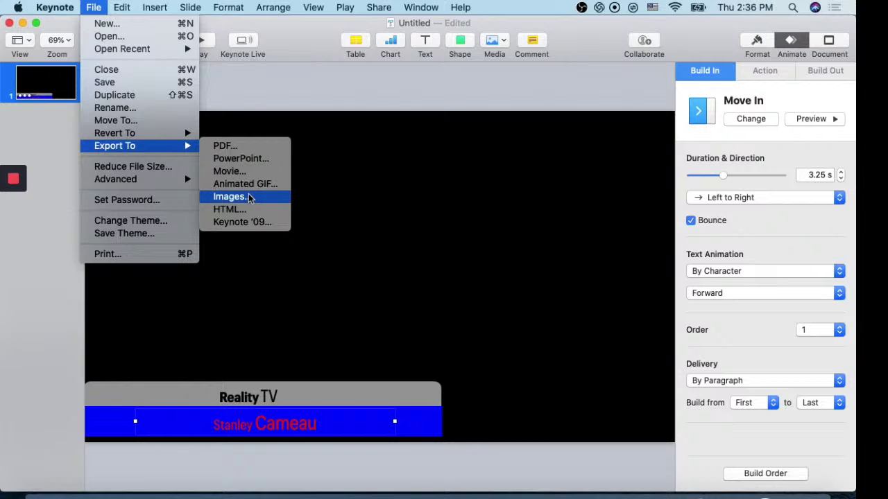
left_click(418, 130)
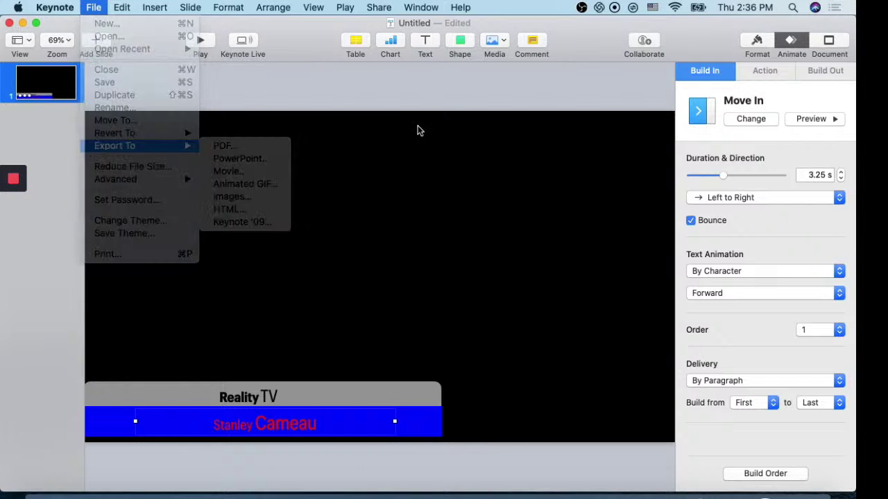
left_click(420, 387)
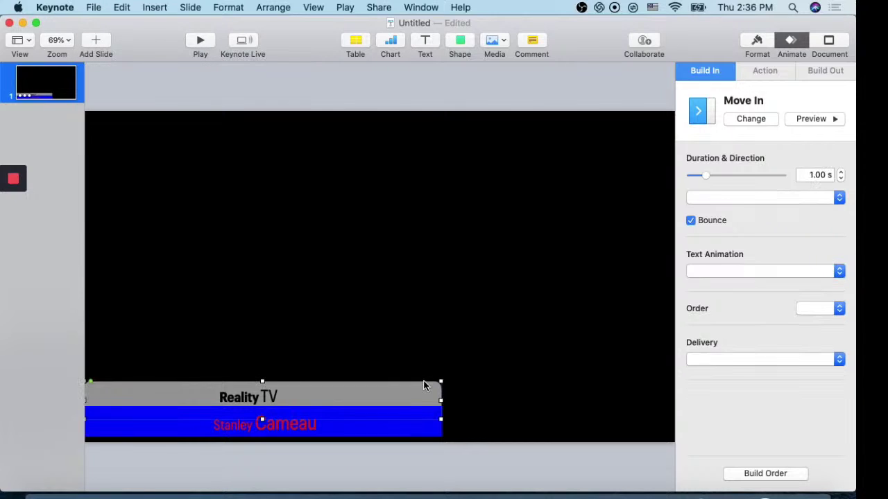
left_click(740, 119)
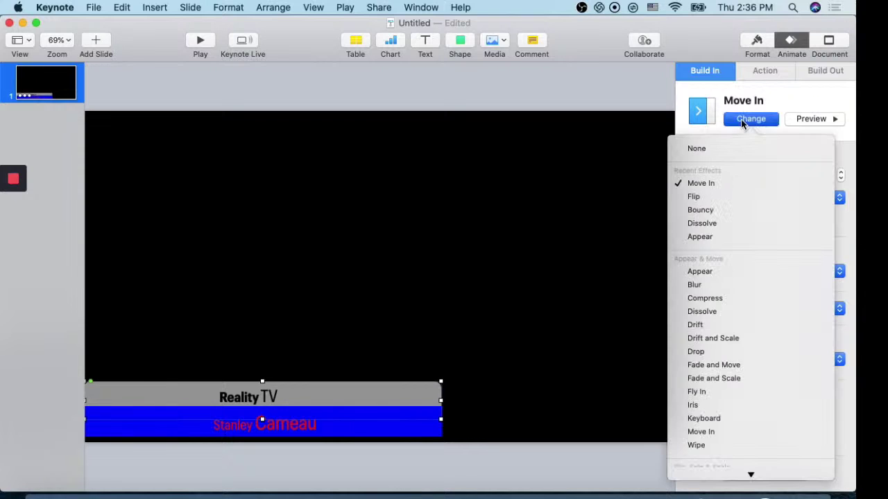
left_click(614, 95)
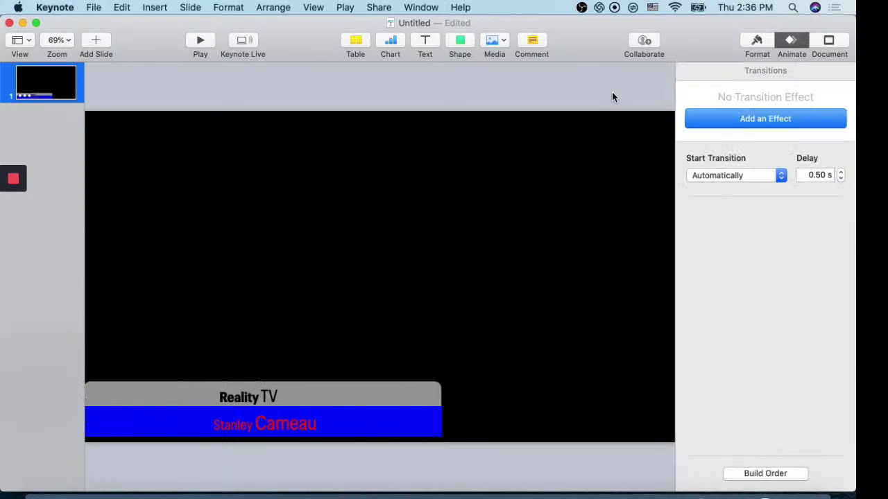
Step: Try the magenta shape style on the grey bar behind "Reality TV", and replace it with the yellow style
left_click(757, 43)
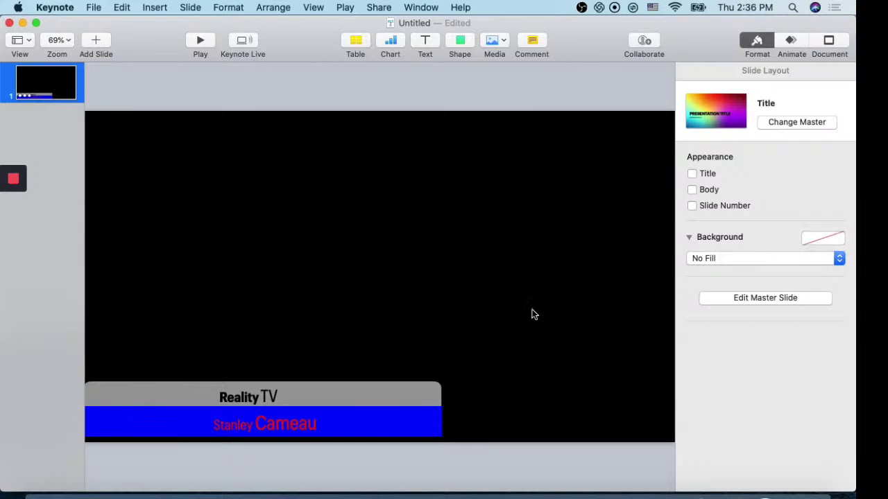
left_click(409, 396)
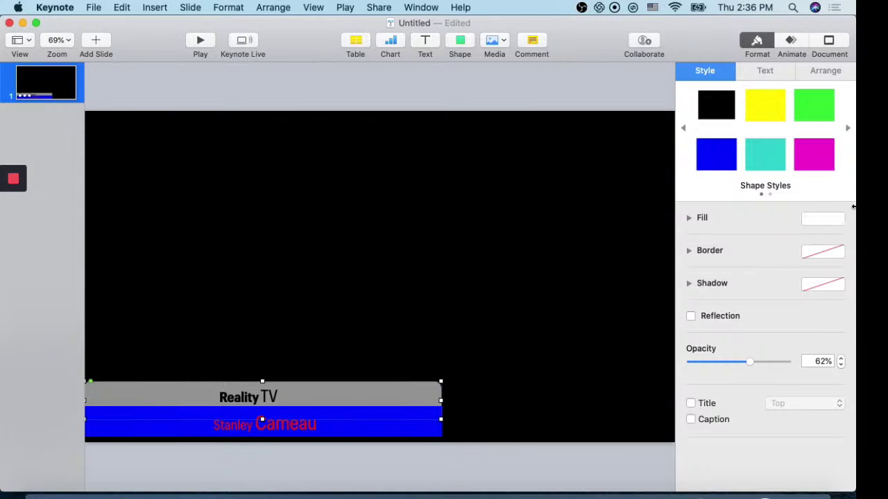
left_click(807, 161)
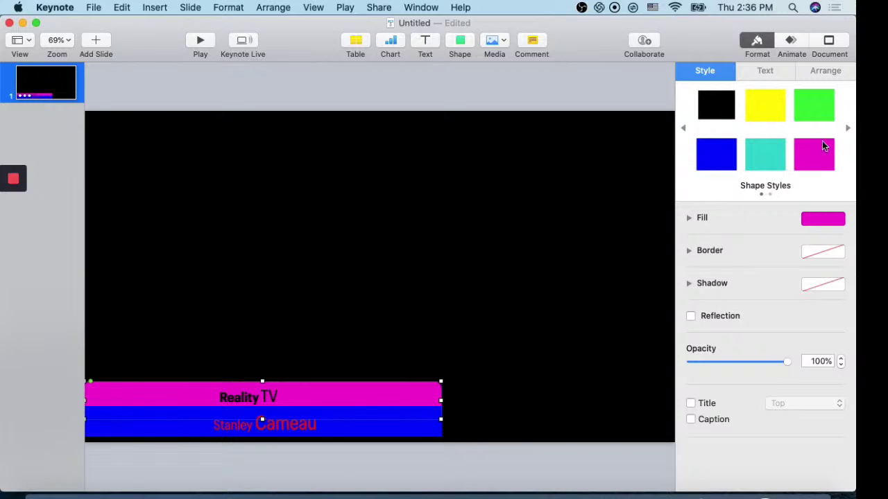
left_click(767, 106)
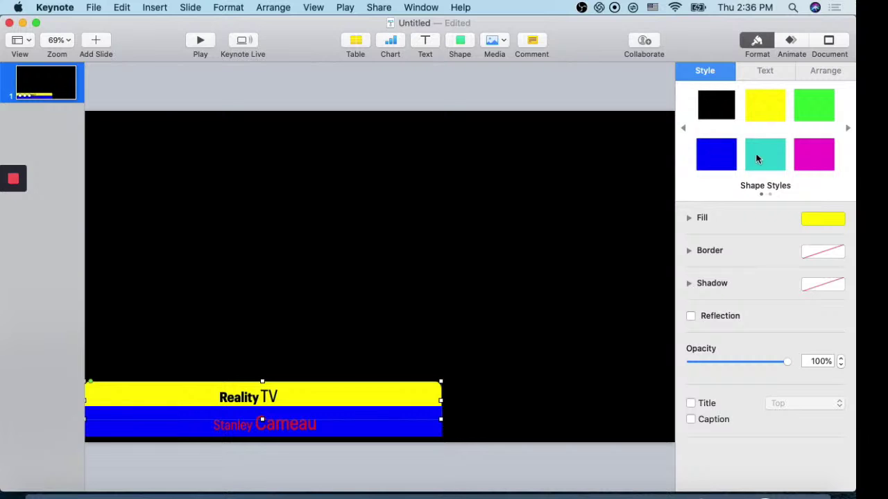
Step: Try a medium blue fill on the bar behind "Reality TV", and replace it with light blue
left_click(848, 128)
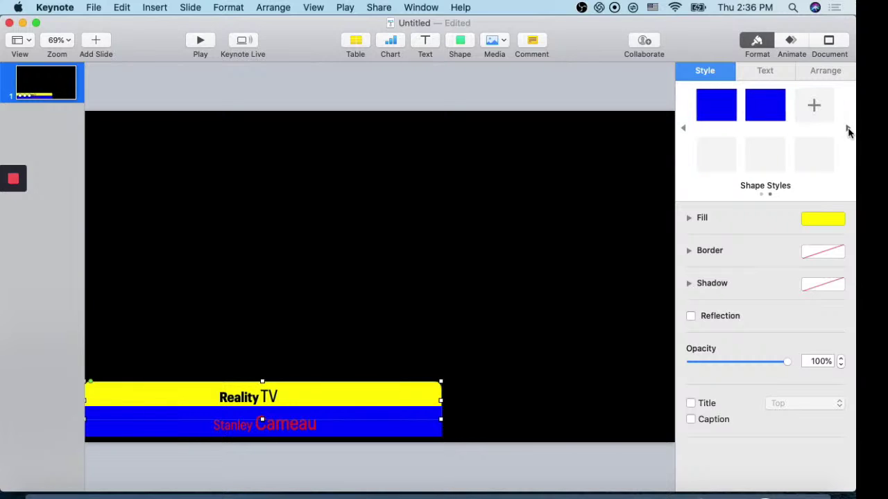
left_click(684, 128)
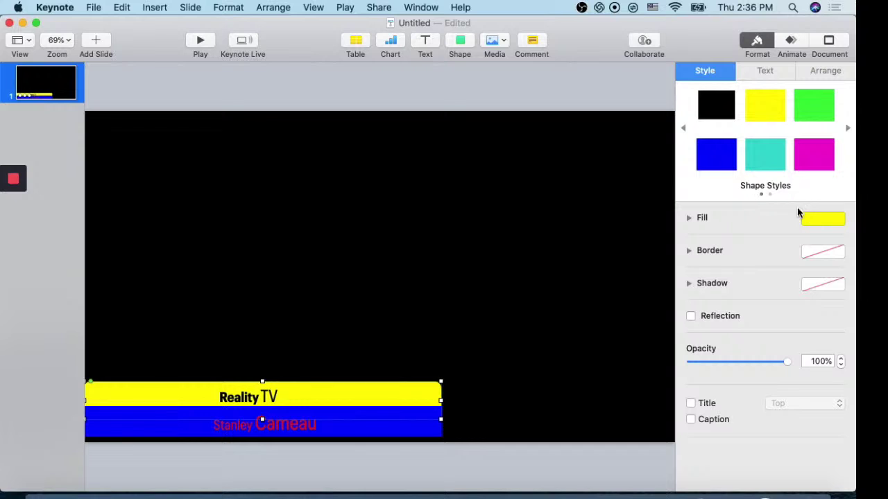
left_click(819, 218)
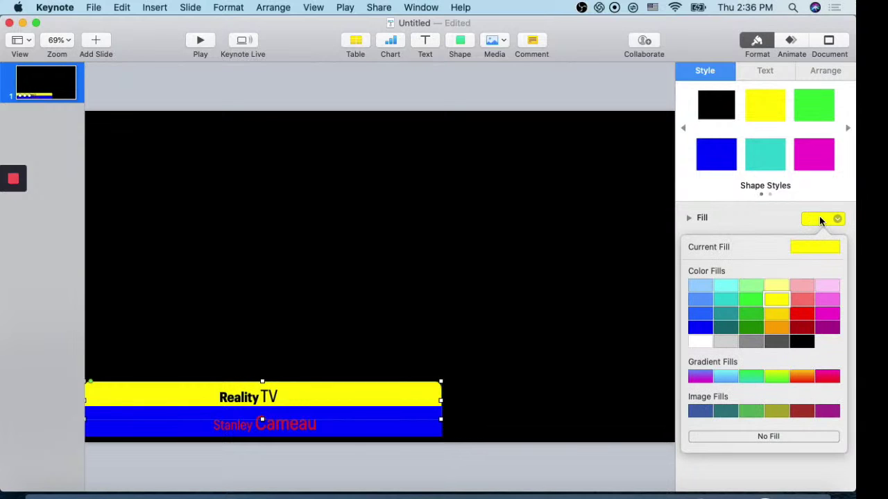
left_click(703, 323)
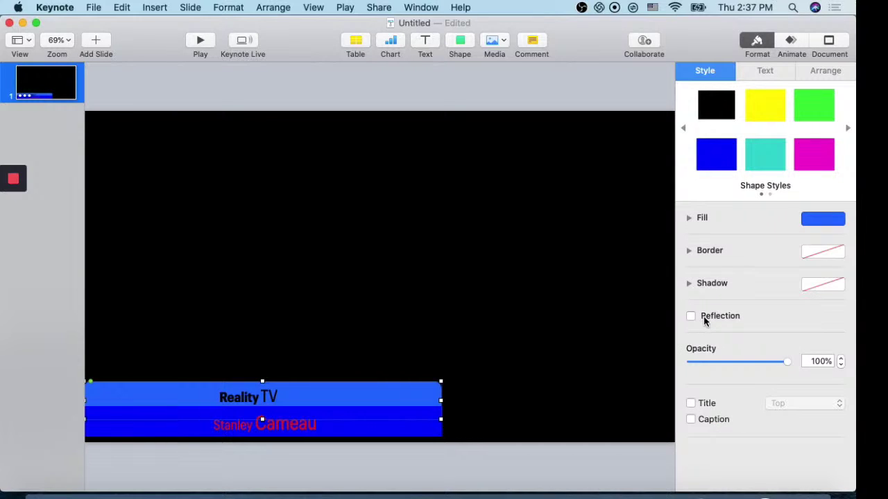
left_click(835, 221)
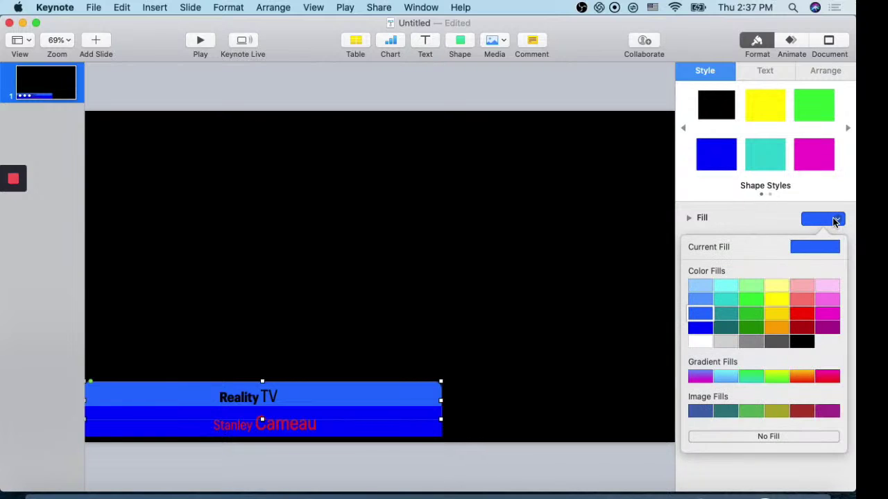
left_click(696, 294)
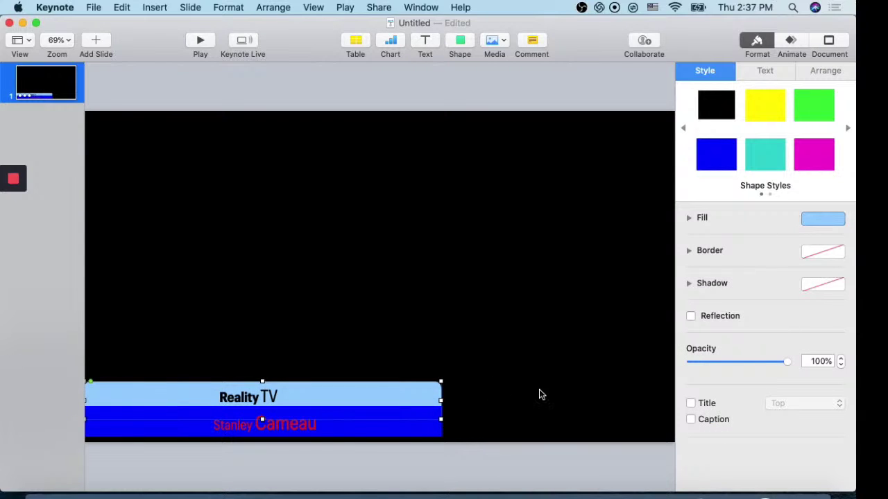
Step: Try darker shades on the surname text in the lower bar, and settle on a moderately darker red
left_click(303, 431)
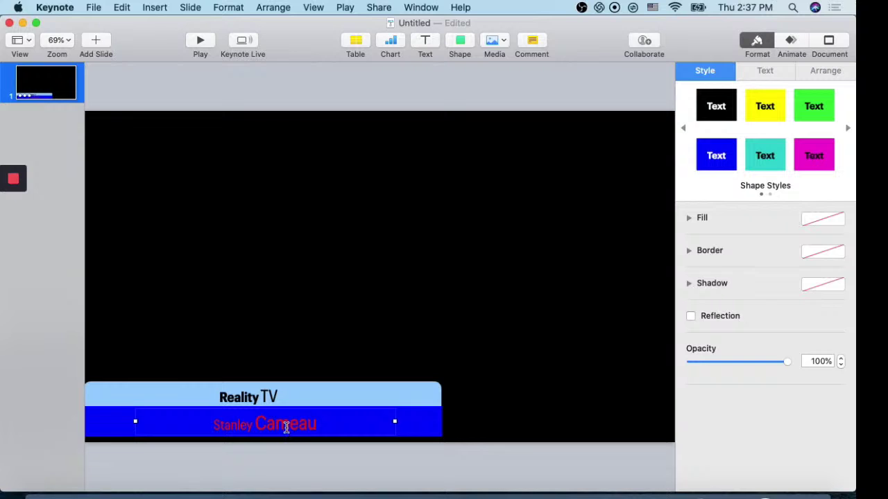
left_click(285, 428)
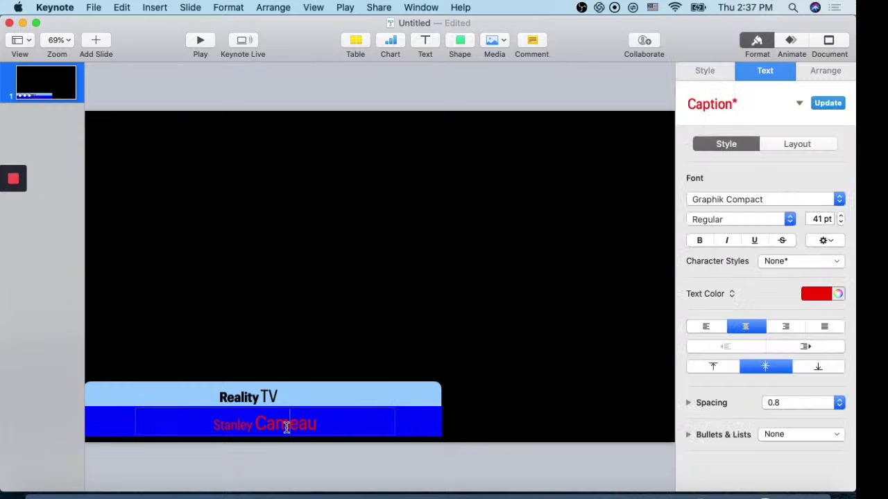
left_click(837, 294)
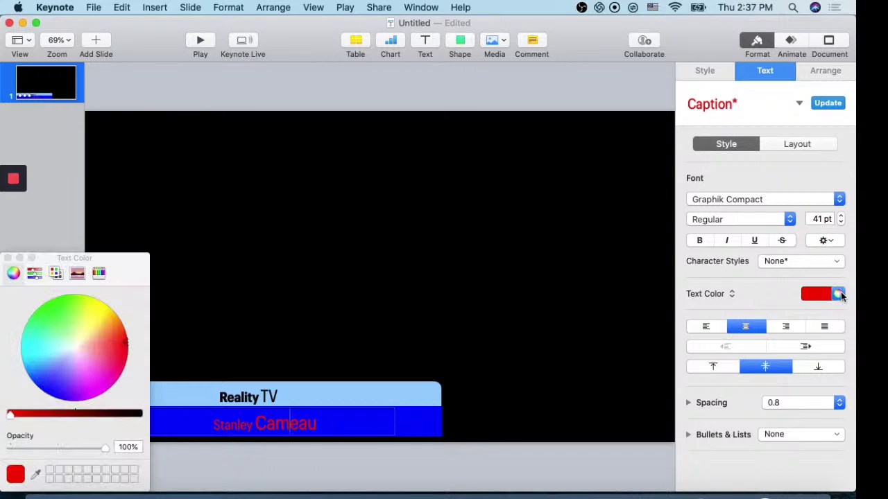
left_click(52, 414)
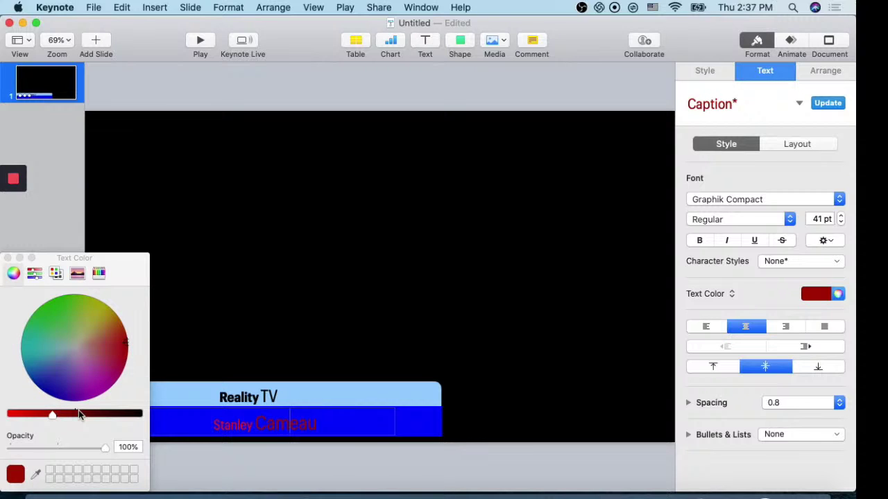
left_click(78, 414)
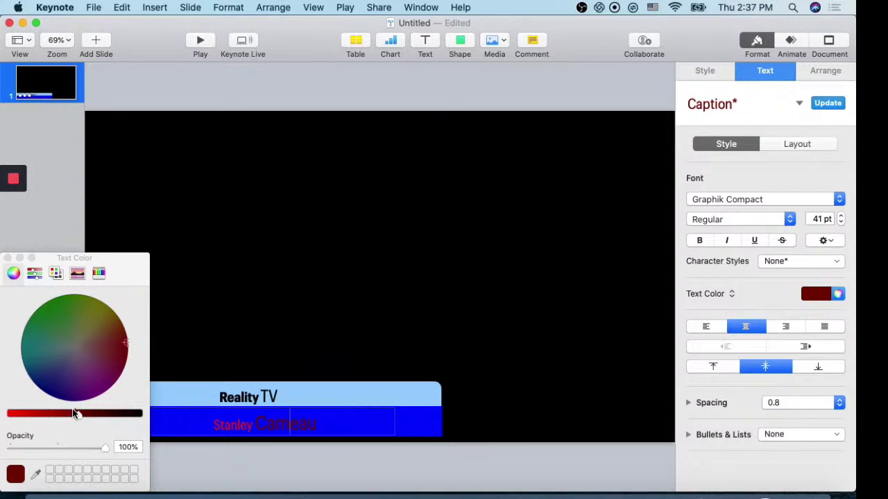
left_click(53, 413)
left_click(41, 414)
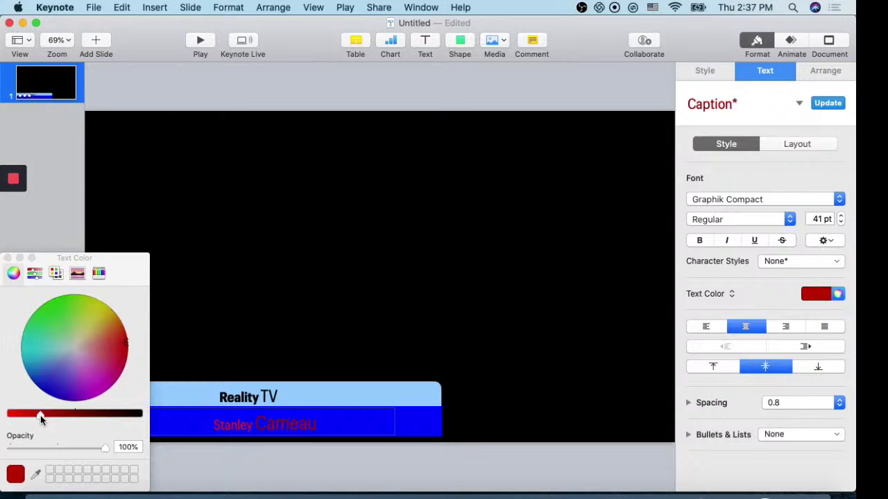
Step: Darken the fill of the lower bar behind the name to navy blue
left_click(167, 424)
left_click(422, 430)
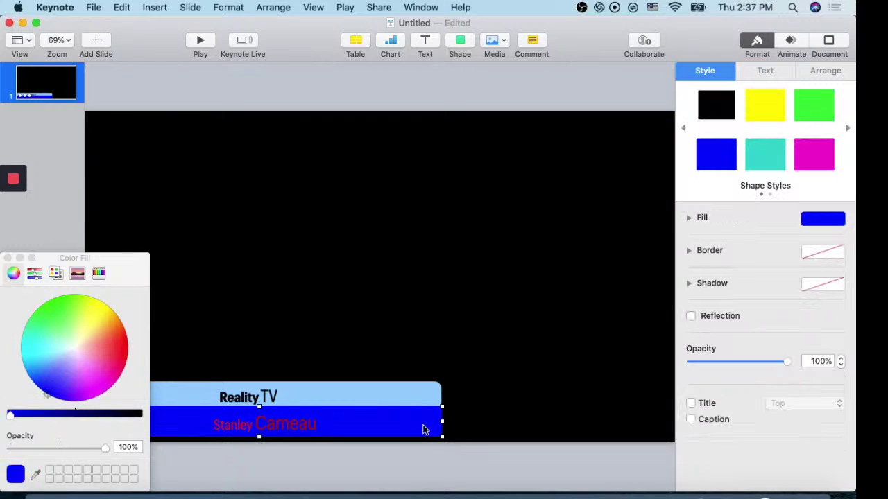
left_click(829, 222)
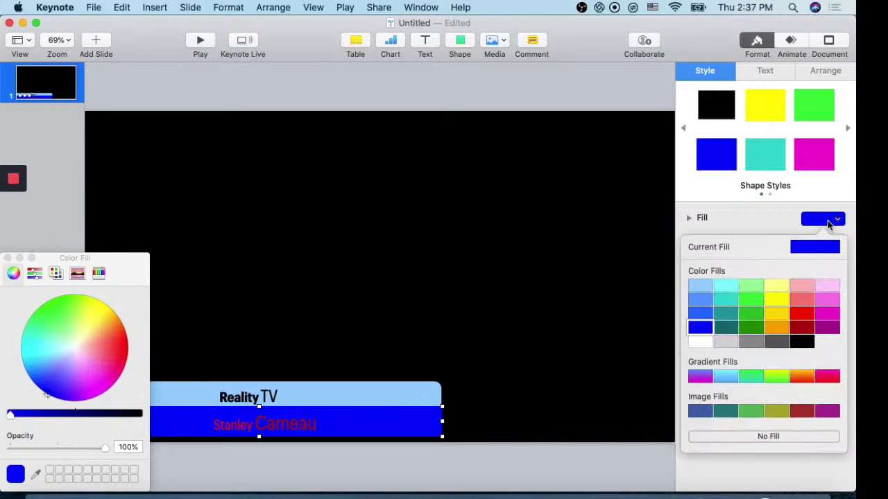
left_click(91, 414)
left_click_drag(76, 415, 69, 414)
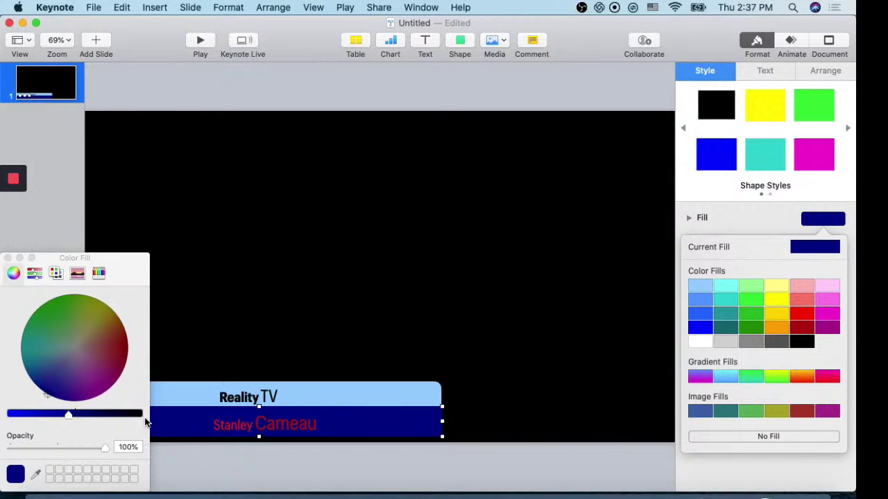
Step: Move the floating color window away from the lower-third and close it
left_click(213, 431)
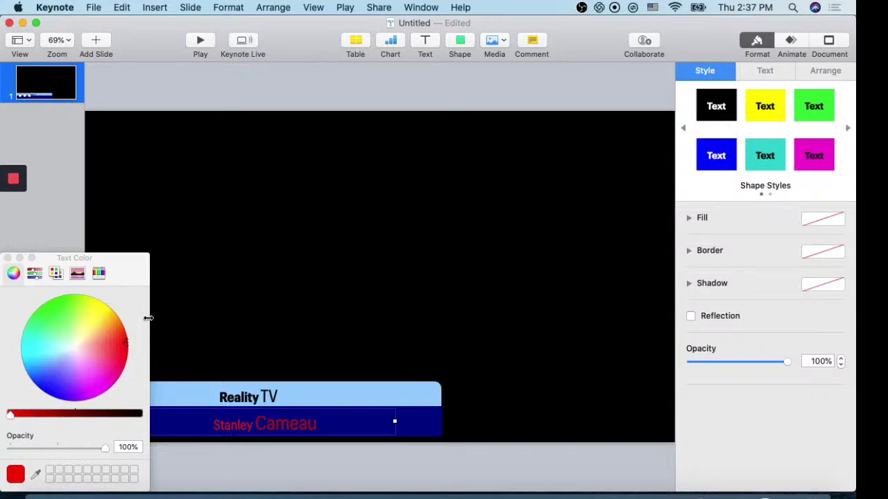
left_click(136, 271)
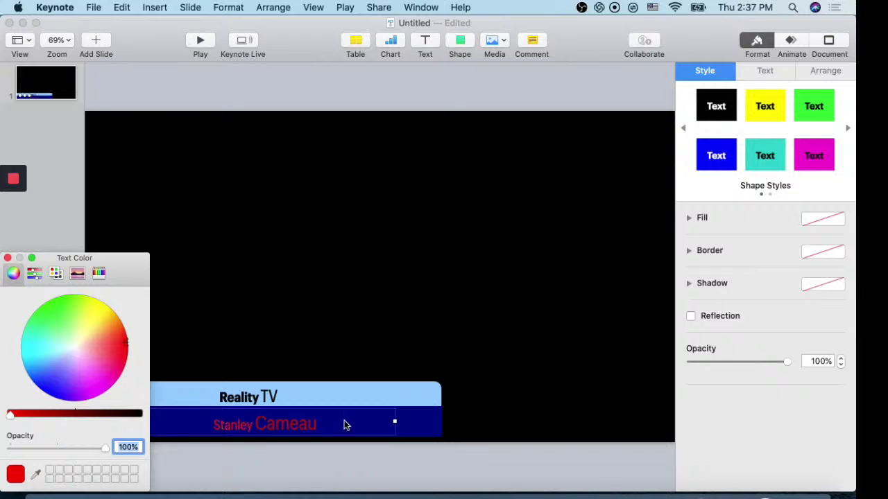
left_click(40, 178)
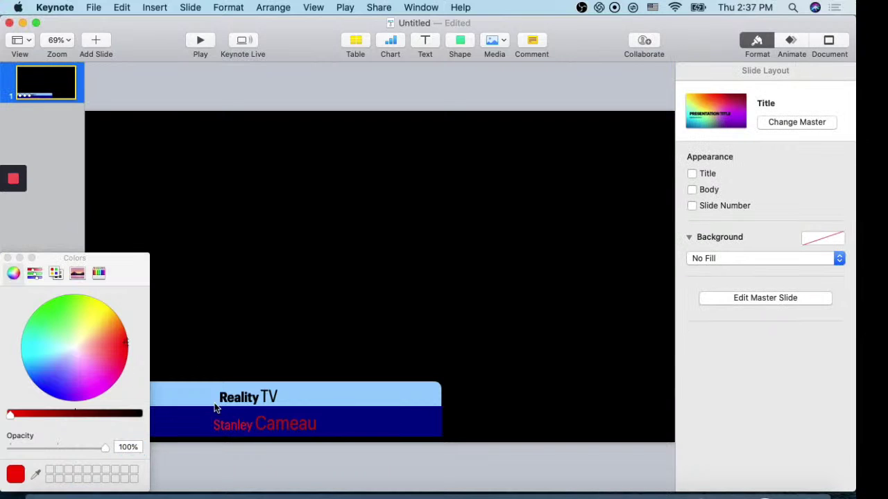
left_click(305, 424)
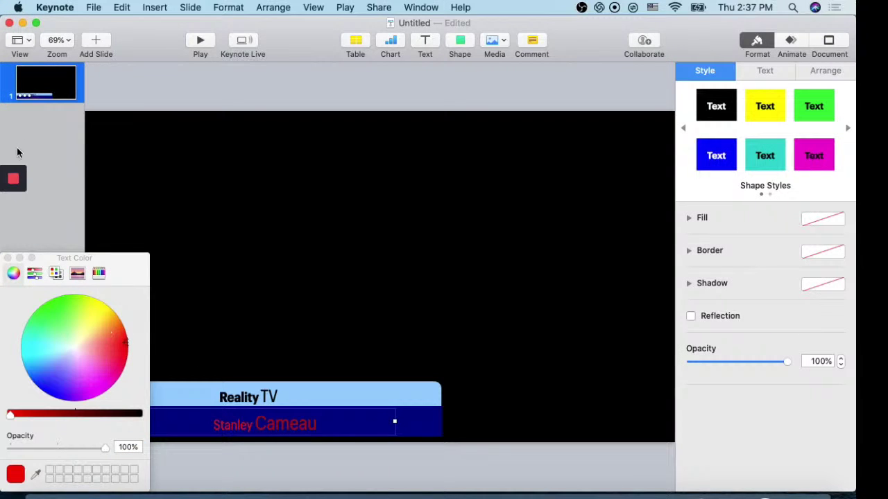
mouse_move(26, 237)
left_click(62, 204)
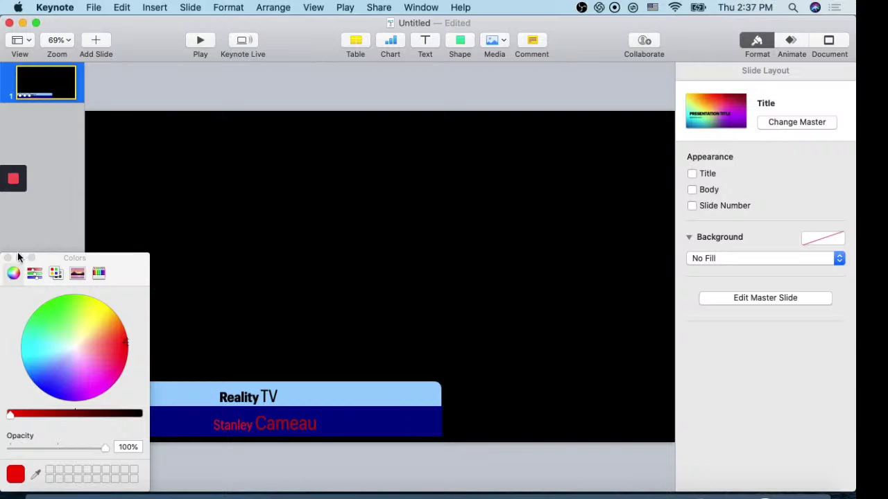
left_click_drag(58, 262, 201, 165)
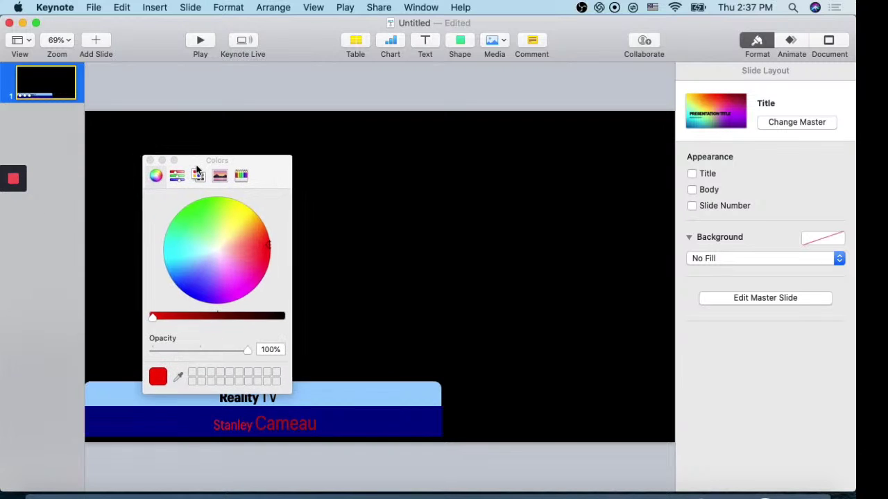
left_click(150, 162)
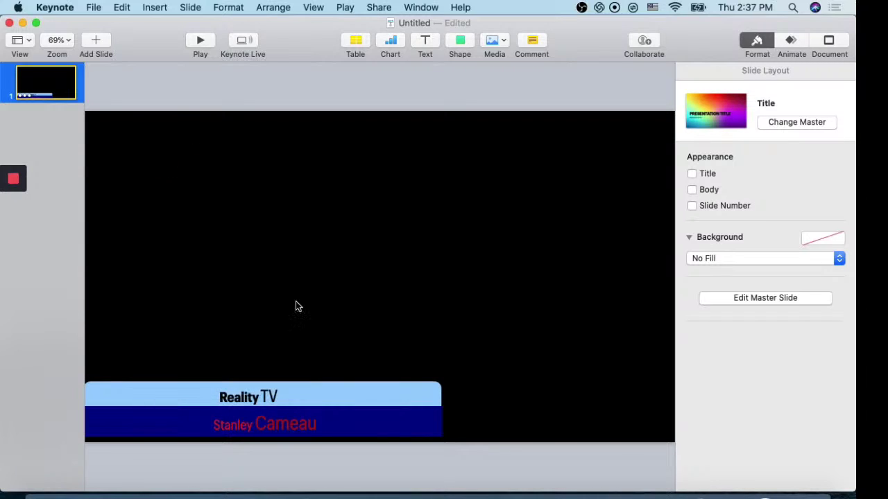
Step: Narrow the name's text box from its right side so the name sits in the left half of the lower bar
left_click(319, 421)
left_click(289, 428)
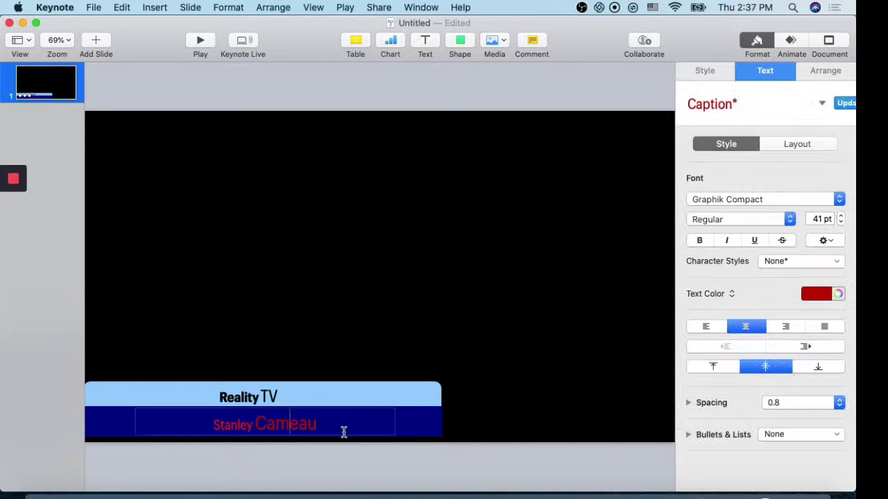
left_click(255, 423)
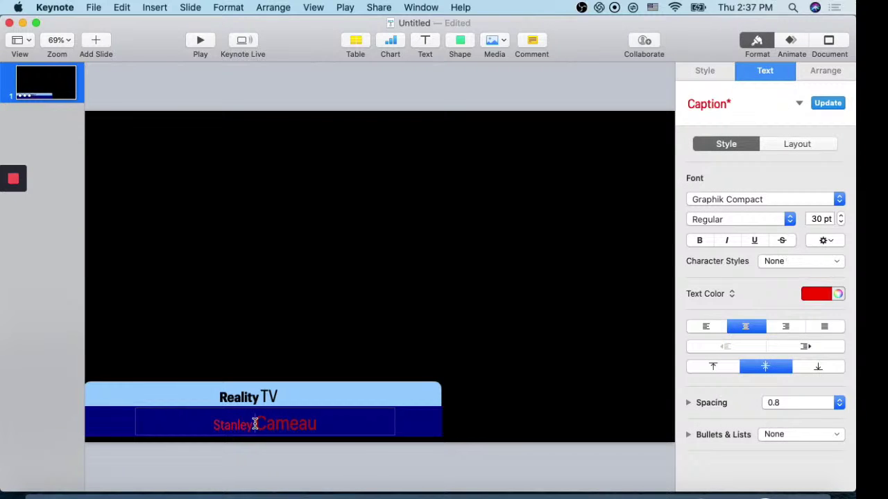
left_click(393, 421)
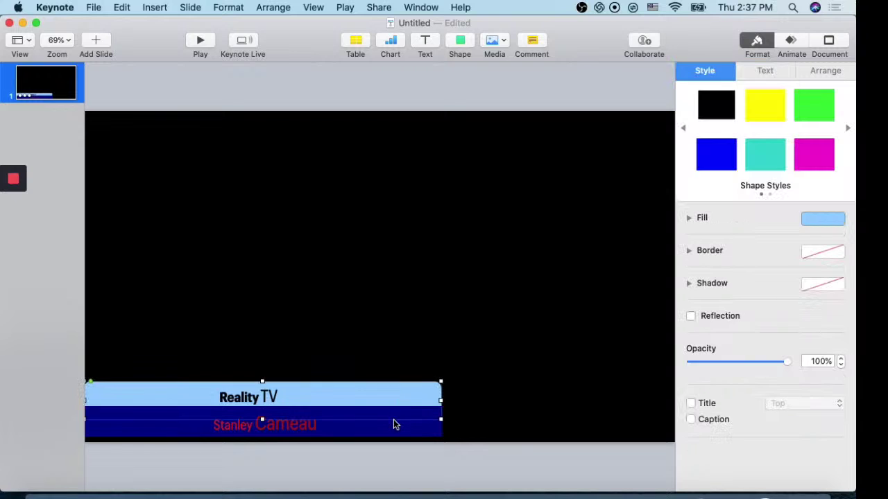
left_click(393, 423)
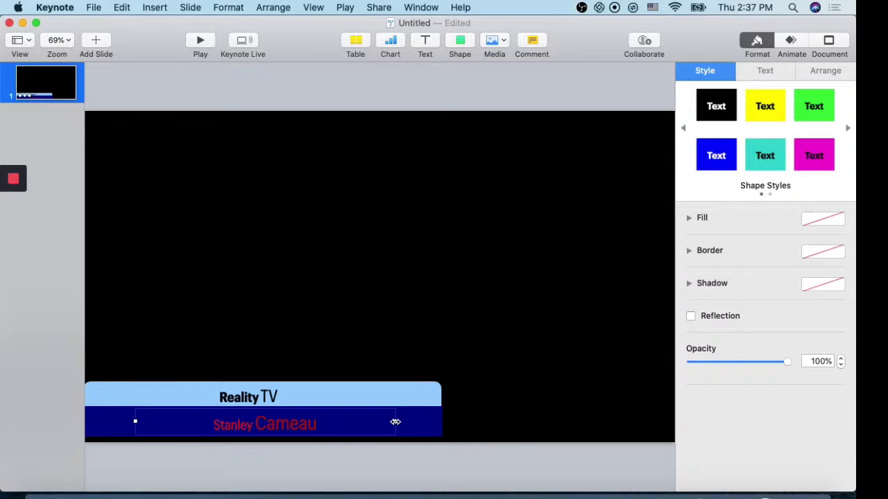
left_click_drag(395, 422, 251, 430)
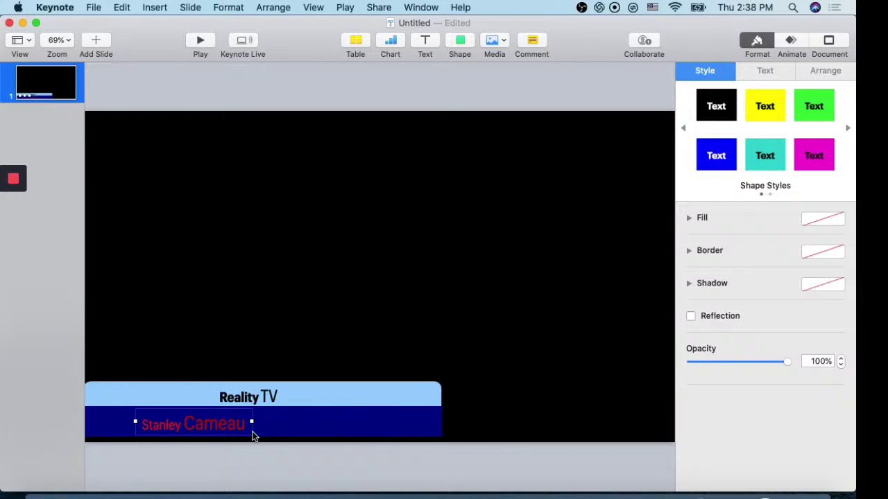
left_click(294, 433)
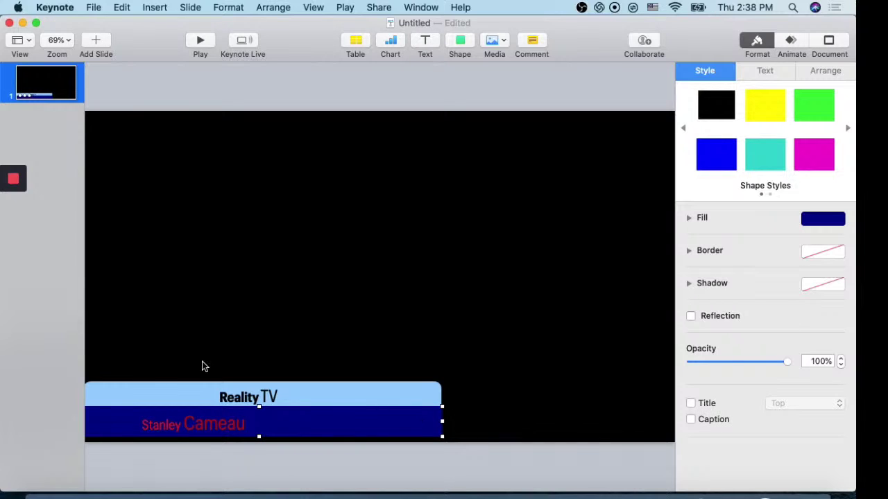
Step: Add a text box reading "Information" beside the name in the lower bar, with a font size of 38 pt
left_click(426, 41)
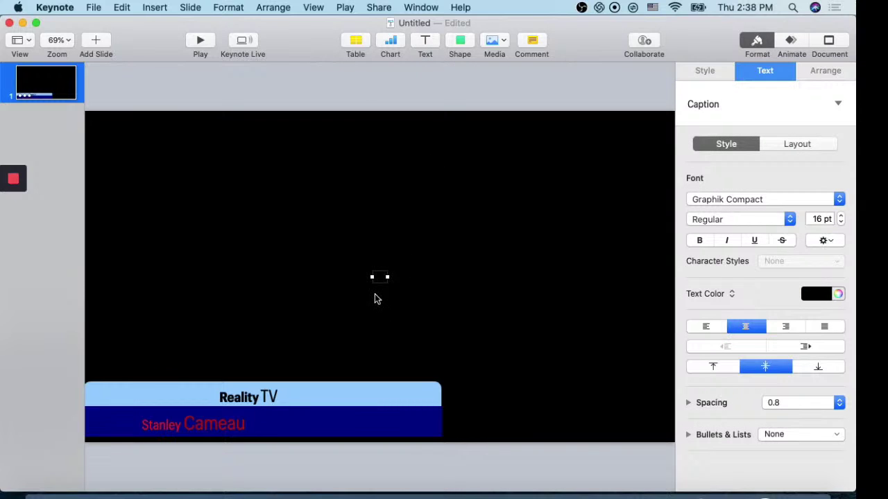
left_click_drag(376, 281, 326, 433)
key("Return")
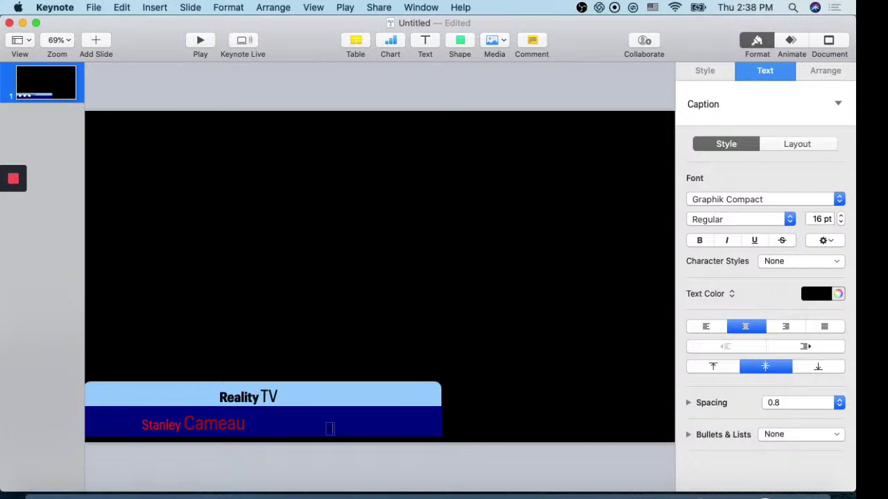
type("Host")
left_click_drag(842, 219, 841, 219)
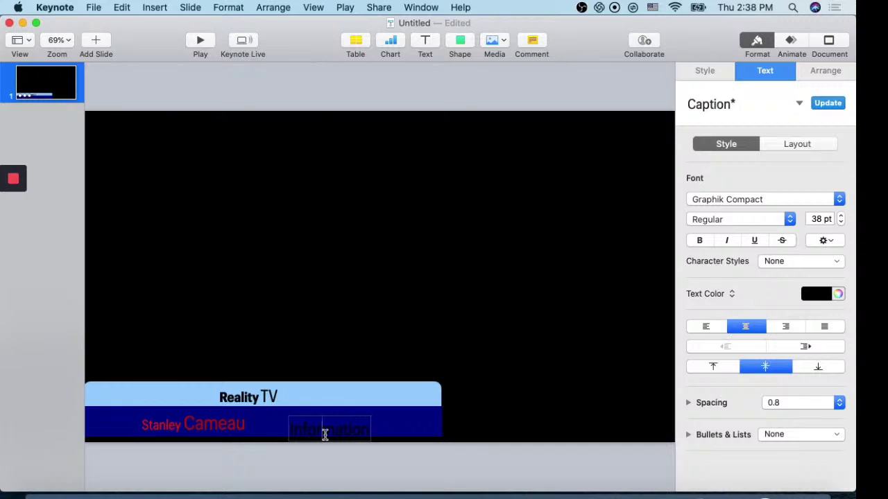
Step: Change the text color of "Information" to white
left_click(281, 425)
left_click(312, 434)
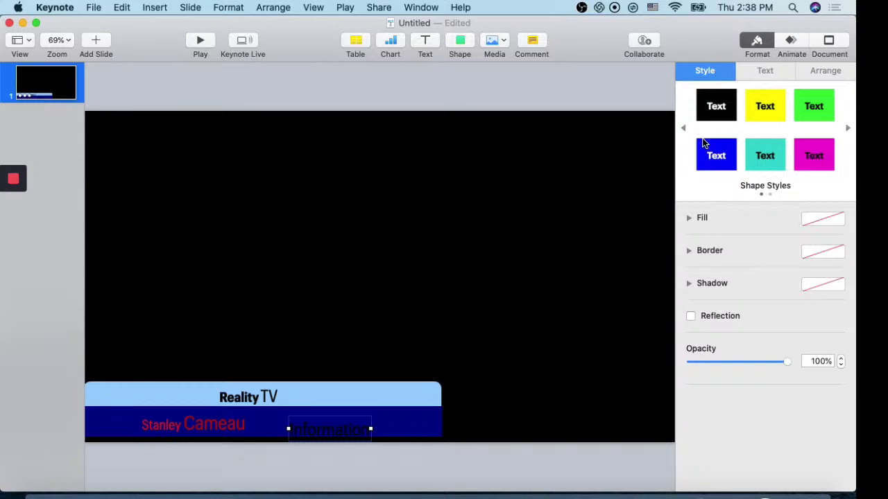
left_click(335, 427)
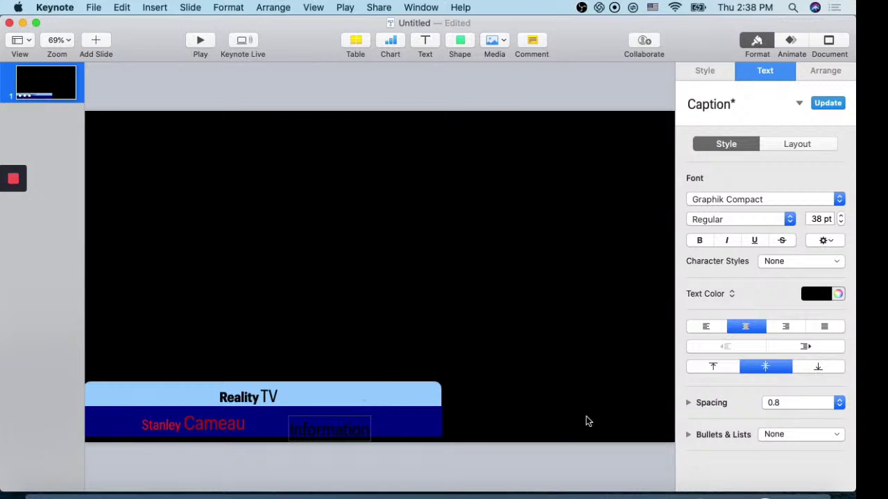
left_click(820, 294)
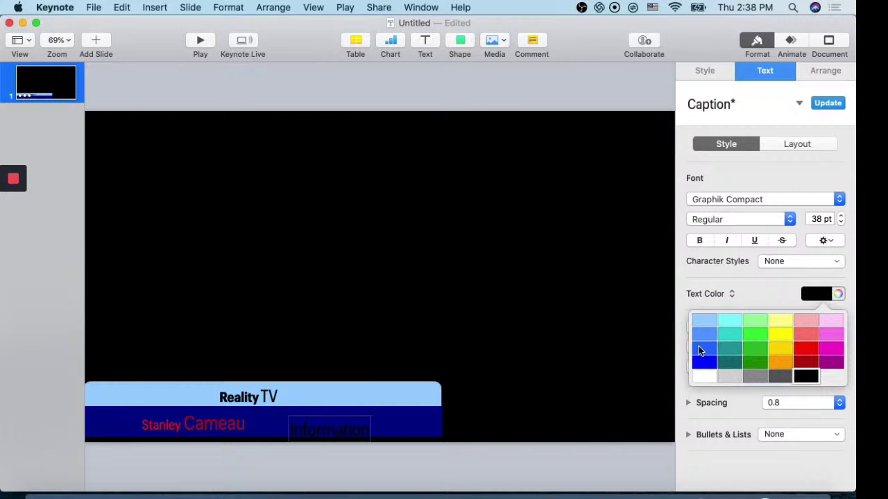
left_click(702, 375)
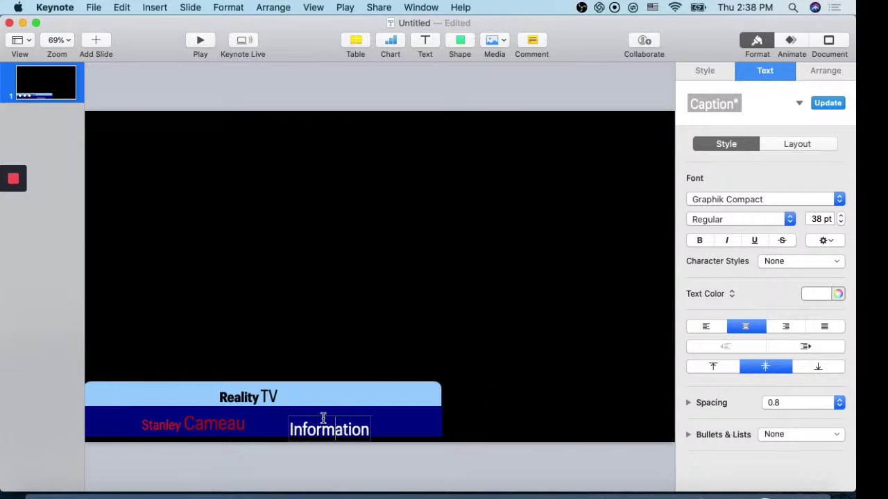
Step: Move the "Information" text slightly up and toward the name so it lines up with it in the lower bar
left_click(393, 427)
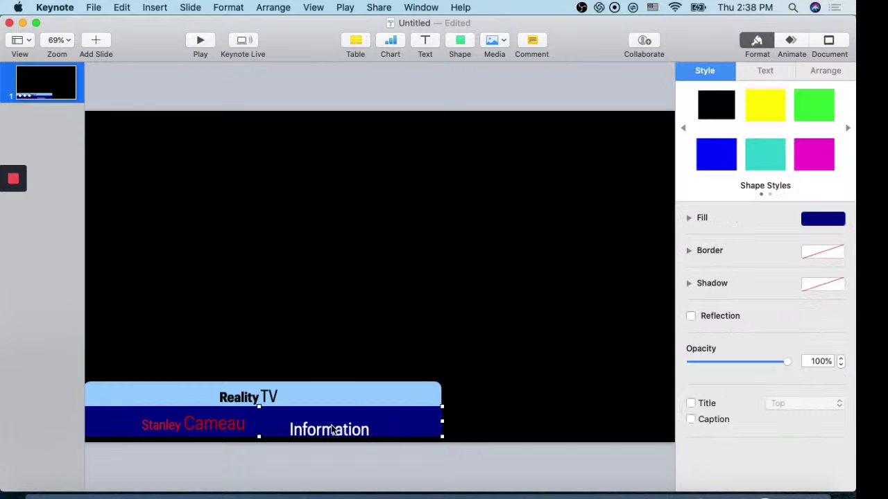
left_click(331, 430)
left_click_drag(332, 429, 323, 423)
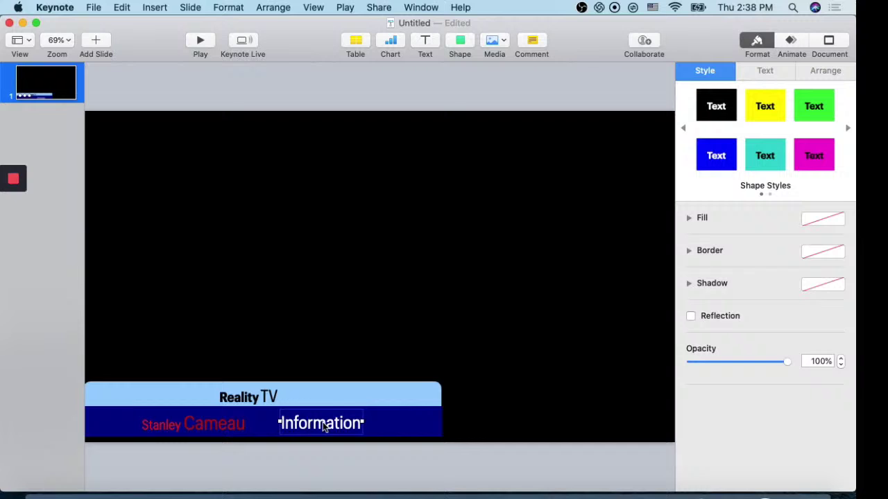
left_click(397, 421)
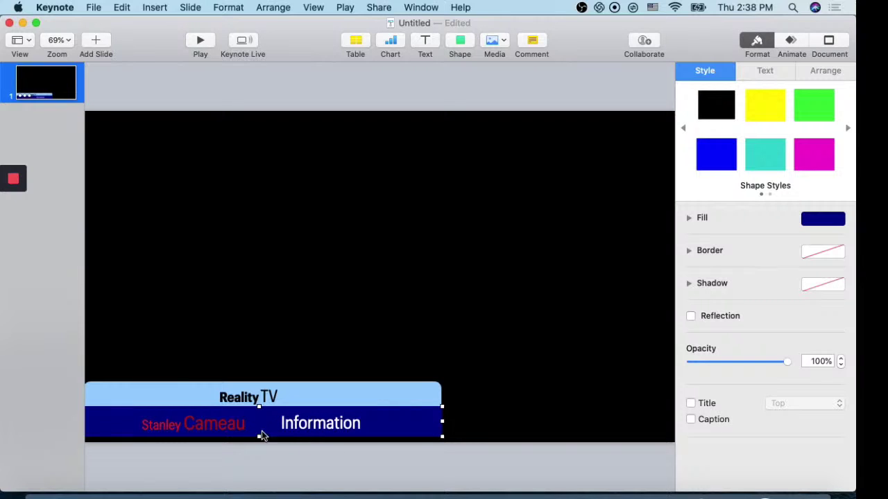
left_click(480, 425)
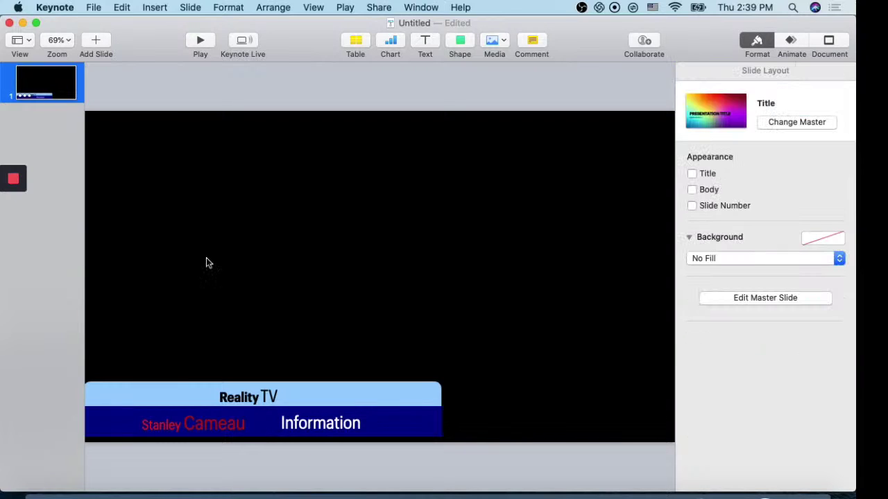
Step: Export all slides as high-quality JPEG images named "Untitled" to the iCloud Documents folder
left_click(93, 8)
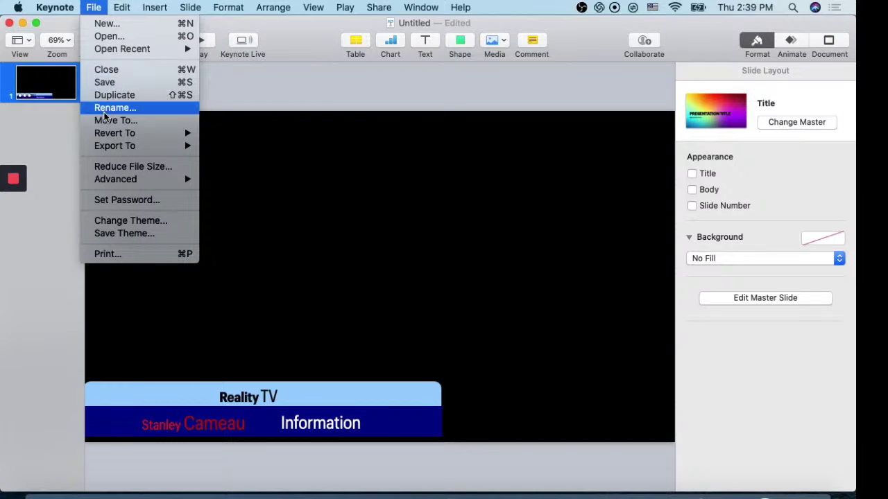
mouse_move(111, 138)
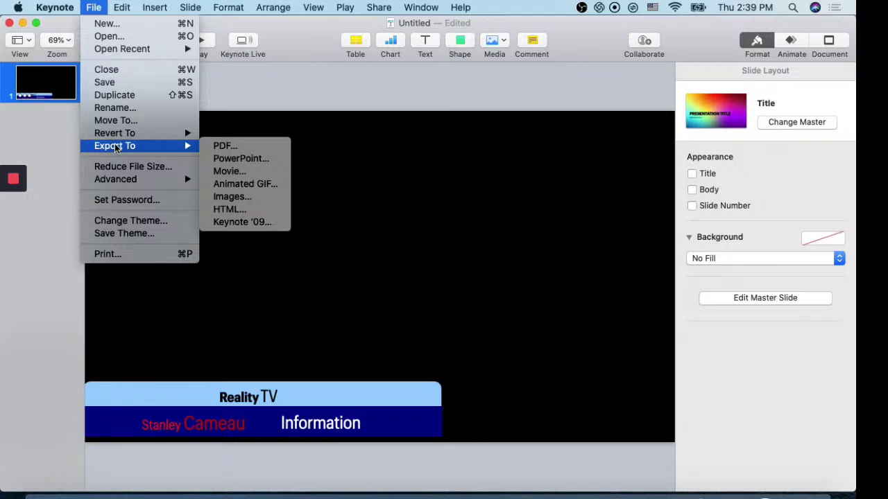
left_click(250, 199)
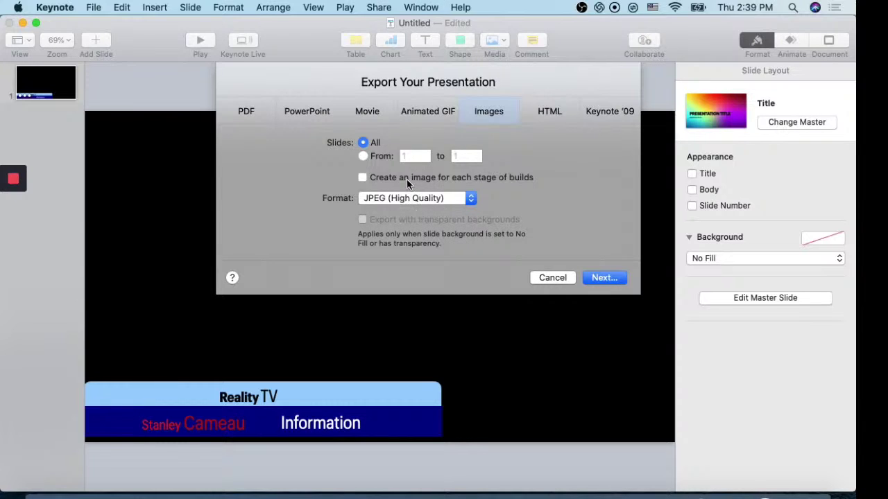
left_click(362, 157)
left_click(363, 142)
left_click(363, 177)
left_click(596, 279)
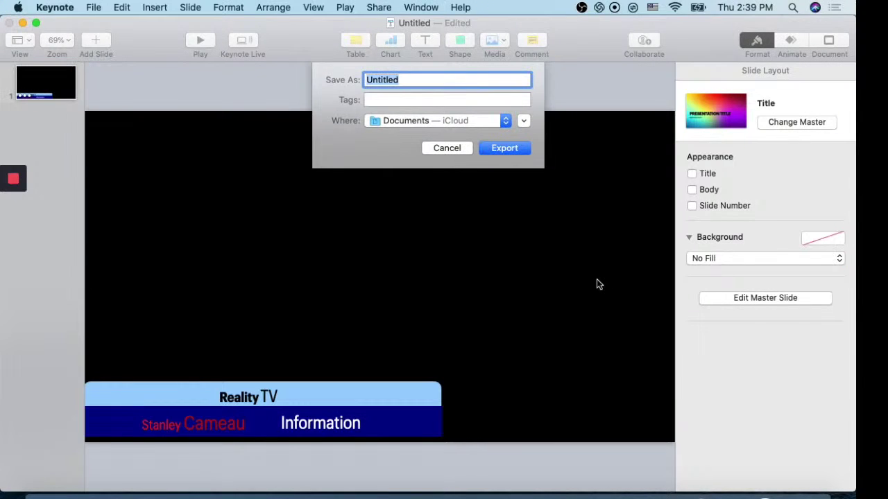
left_click(498, 146)
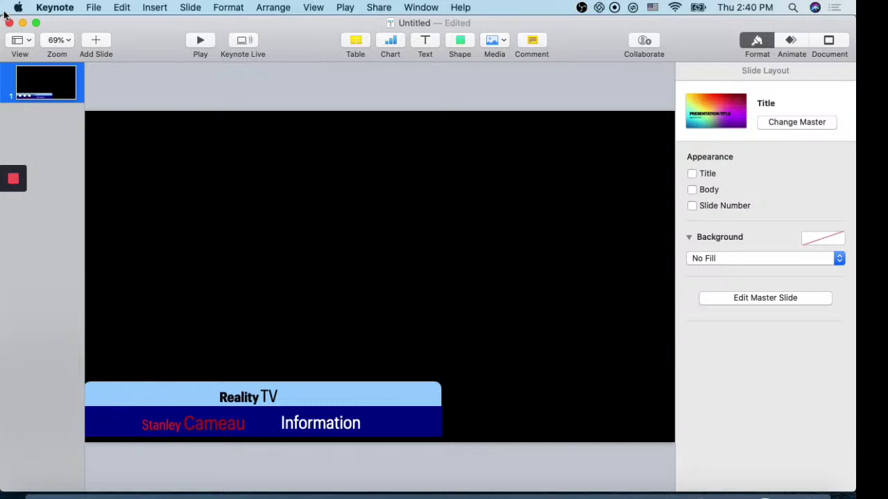
Step: Switch to OBS, hide the video source and add a new Image source named "lower thrid"
left_click(22, 25)
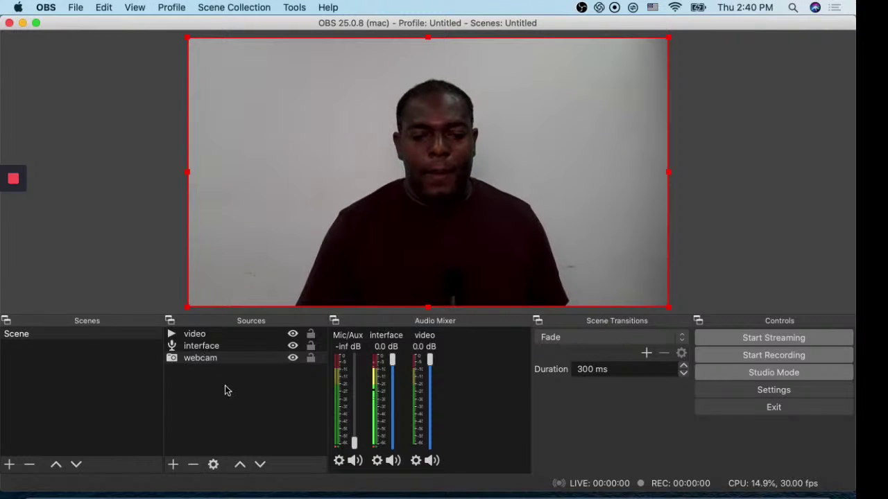
left_click(292, 337)
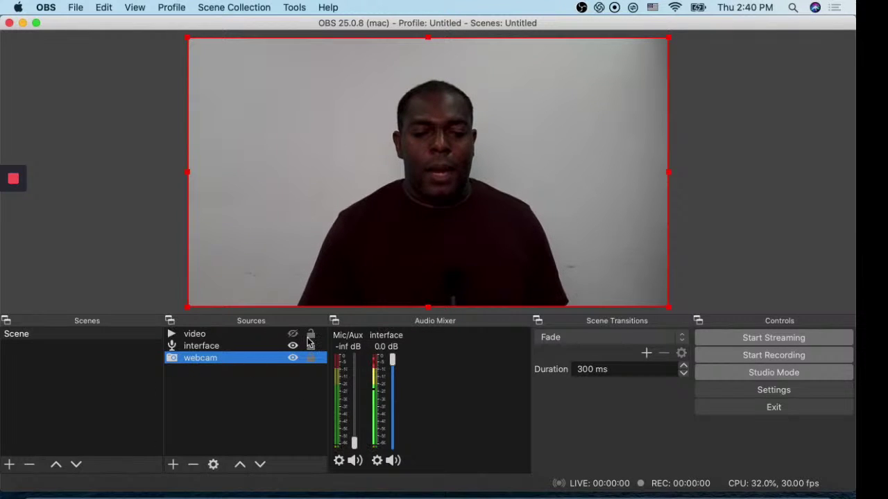
left_click(173, 465)
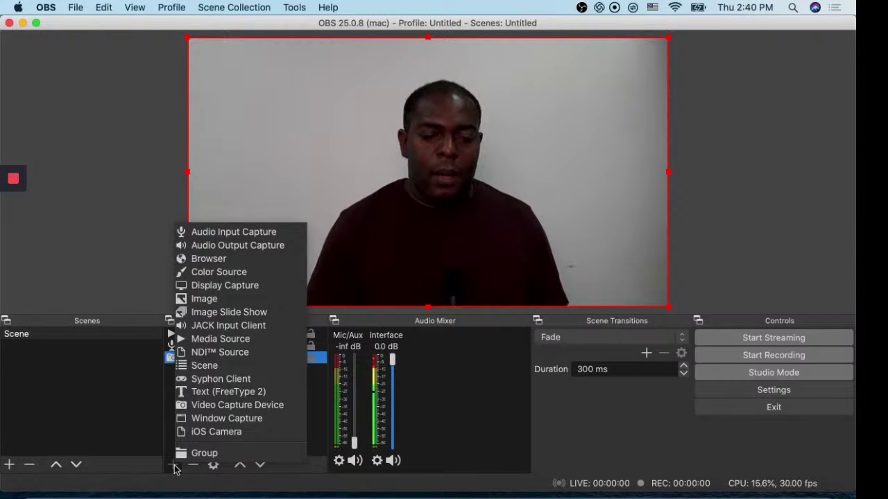
left_click(204, 307)
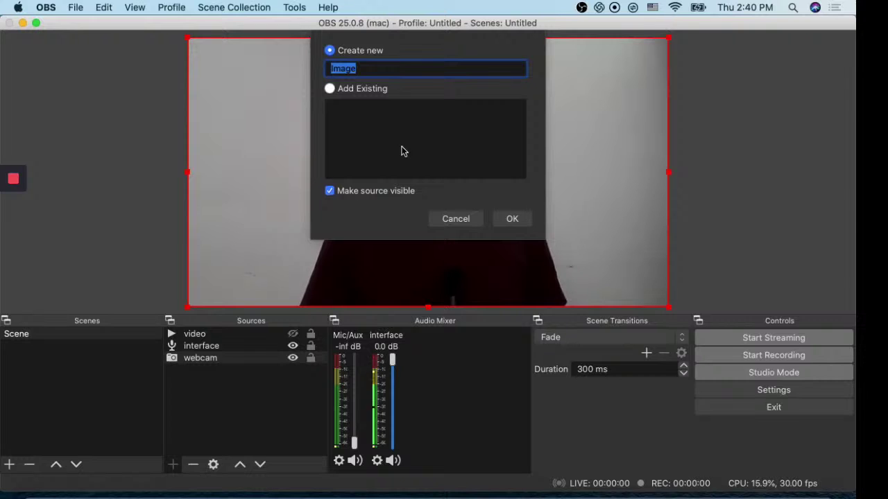
type("lo")
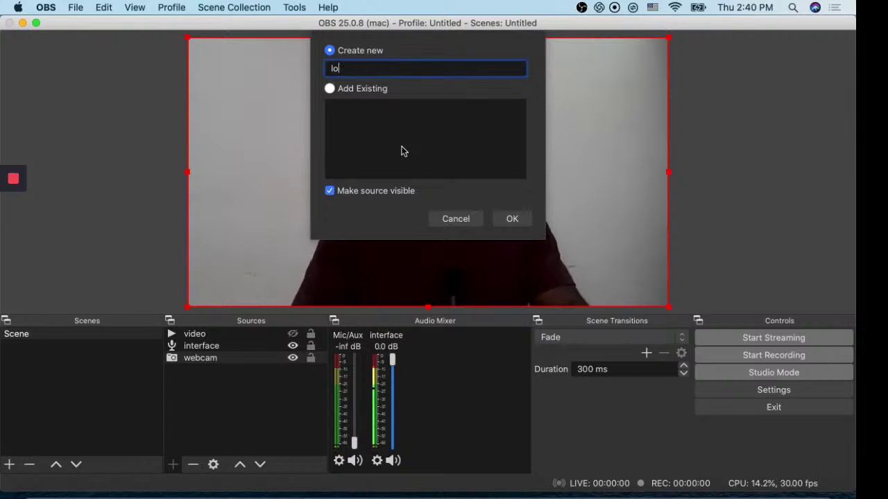
type("wer th")
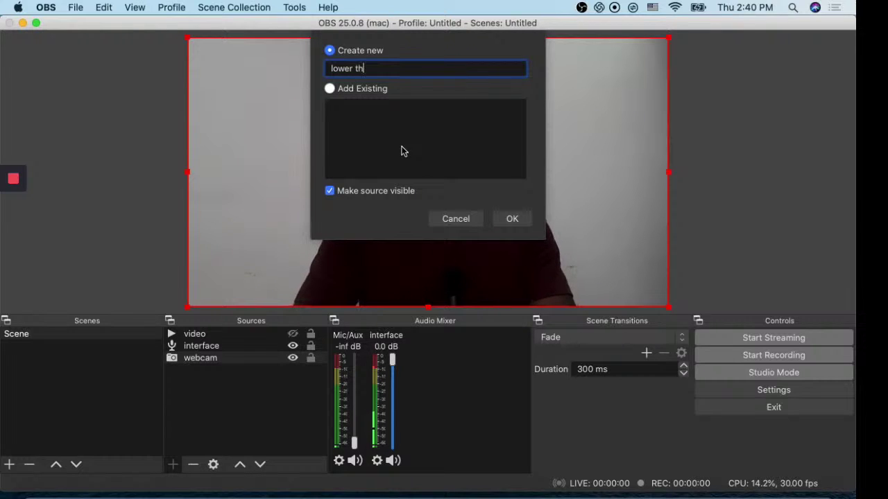
type("rid")
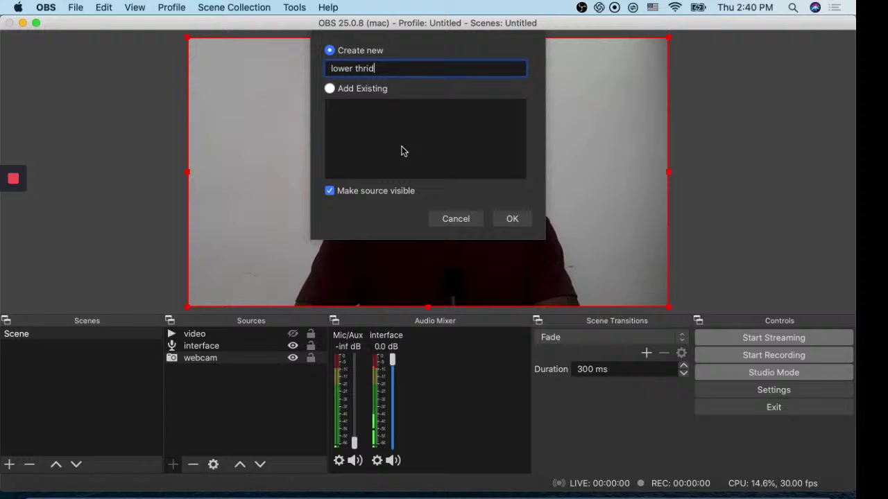
left_click(513, 219)
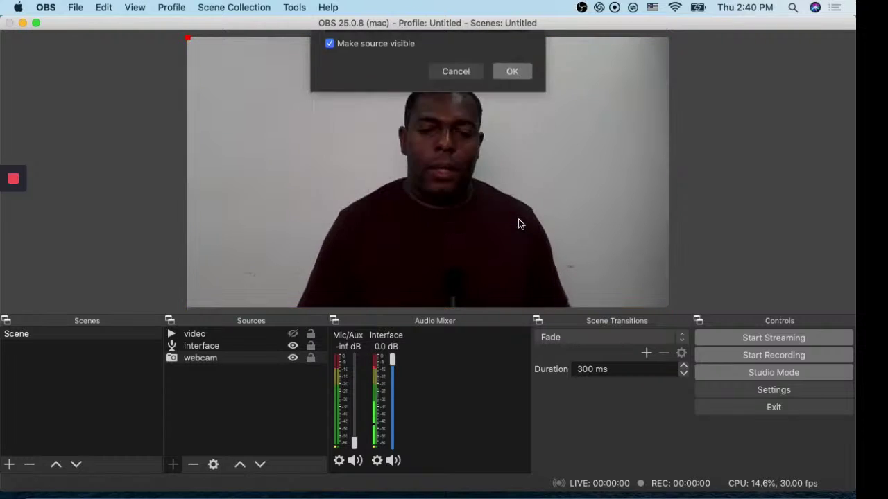
left_click(595, 320)
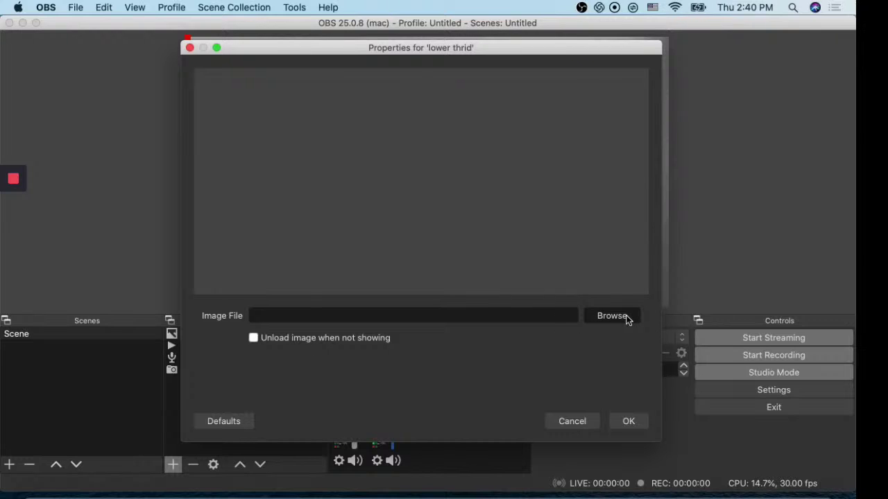
left_click(625, 315)
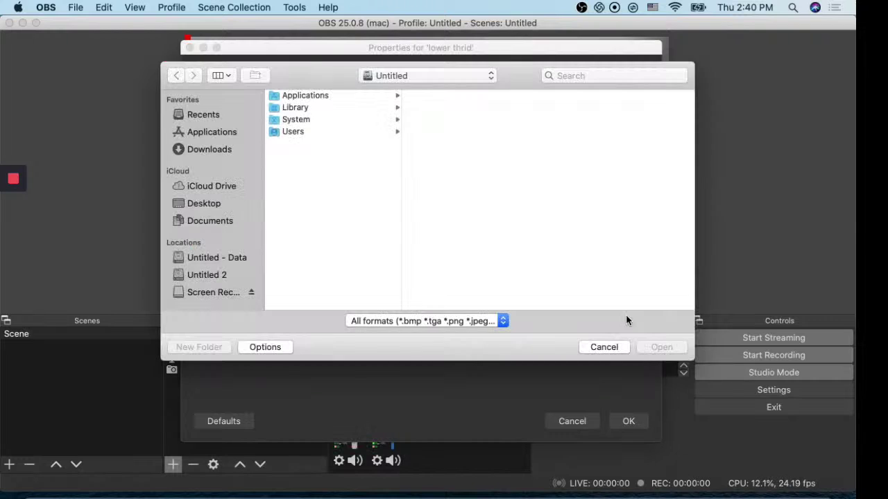
left_click(197, 205)
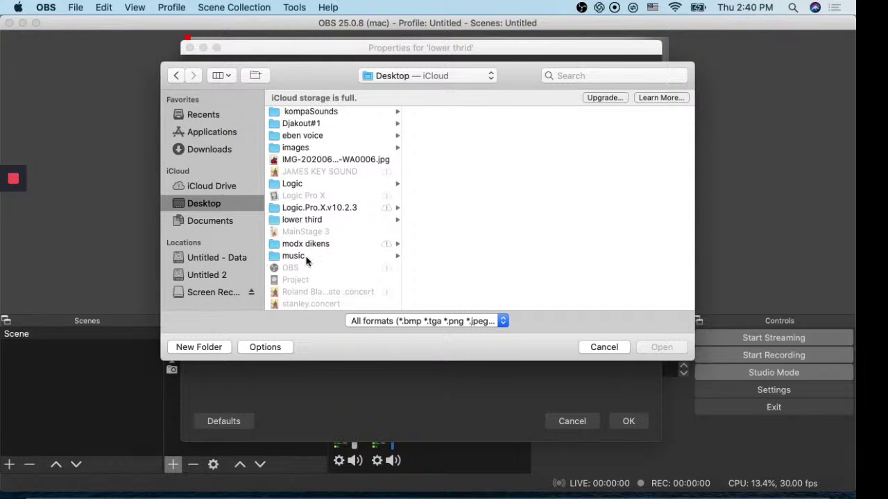
left_click(296, 219)
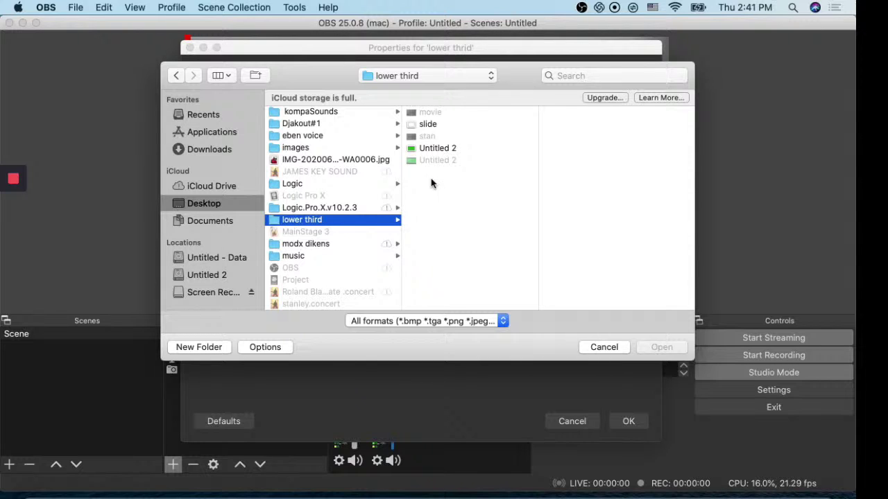
left_click(605, 348)
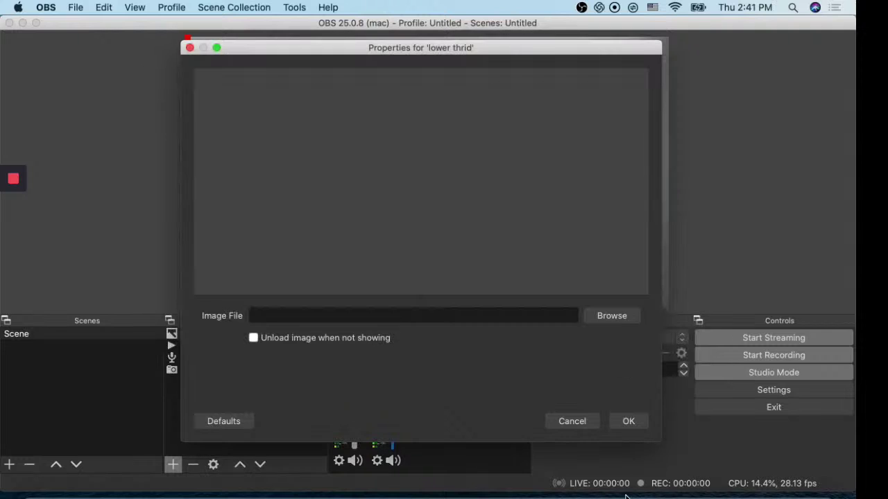
Step: Switch to Keynote and export all slides as high-quality JPEG images named "stan1" to the "lower third" folder
left_click(705, 494)
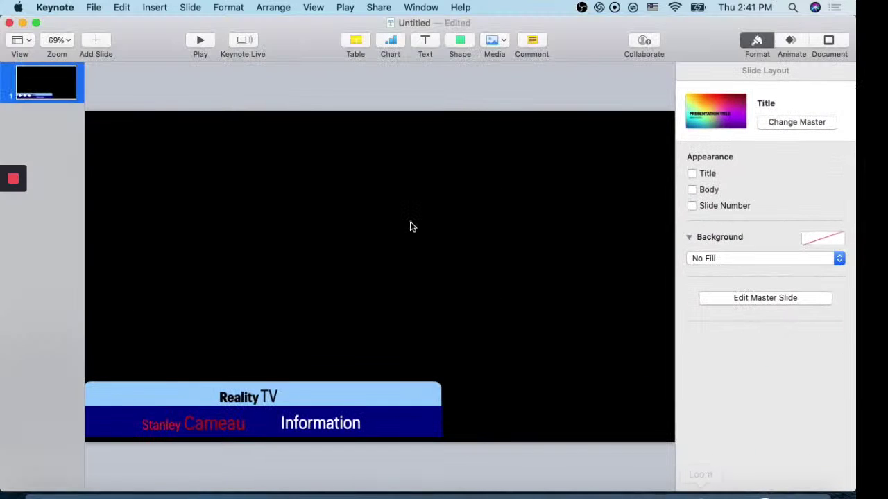
left_click(93, 7)
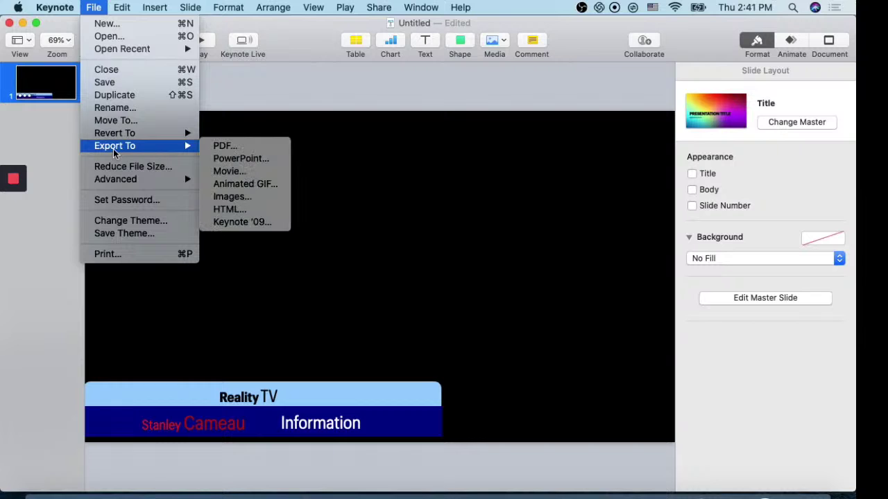
mouse_move(167, 147)
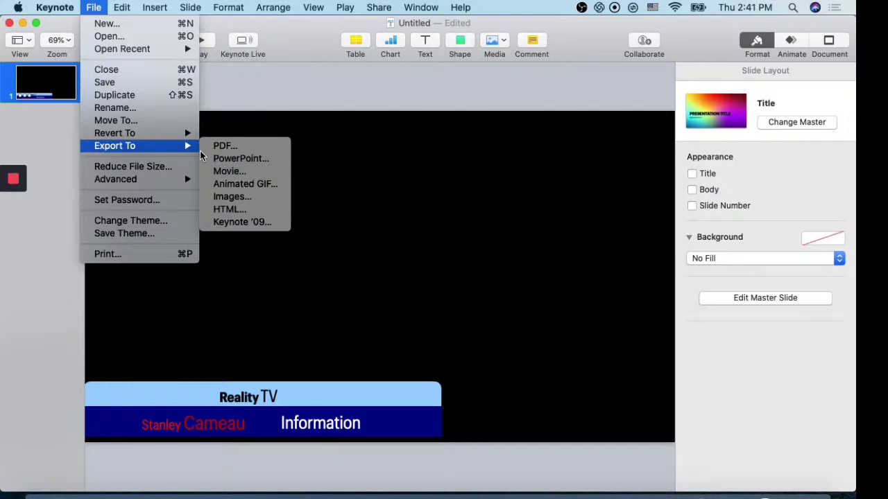
left_click(232, 197)
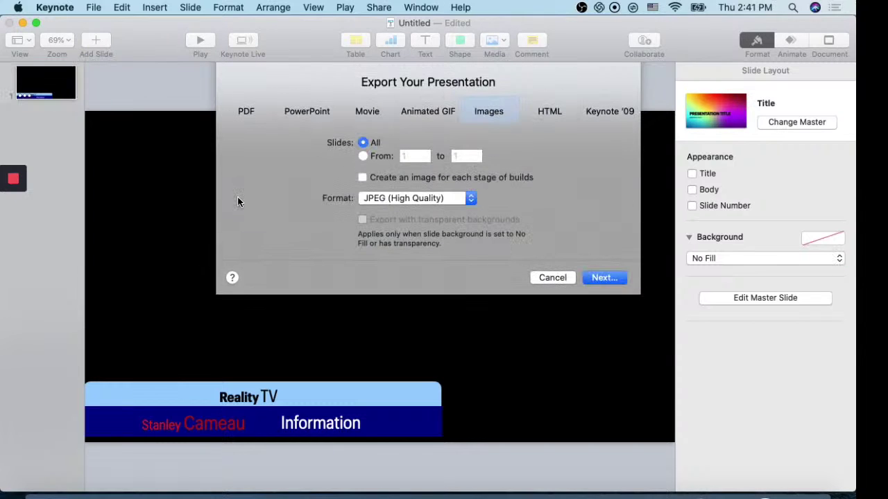
left_click(602, 277)
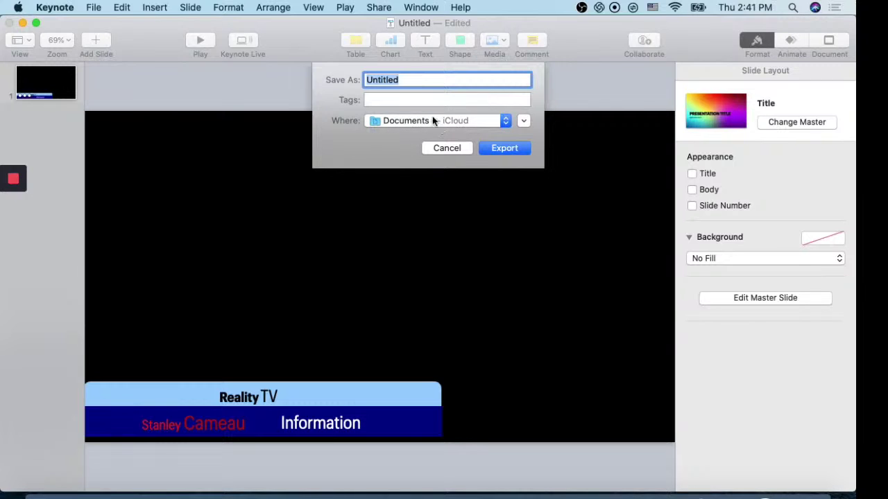
left_click(504, 120)
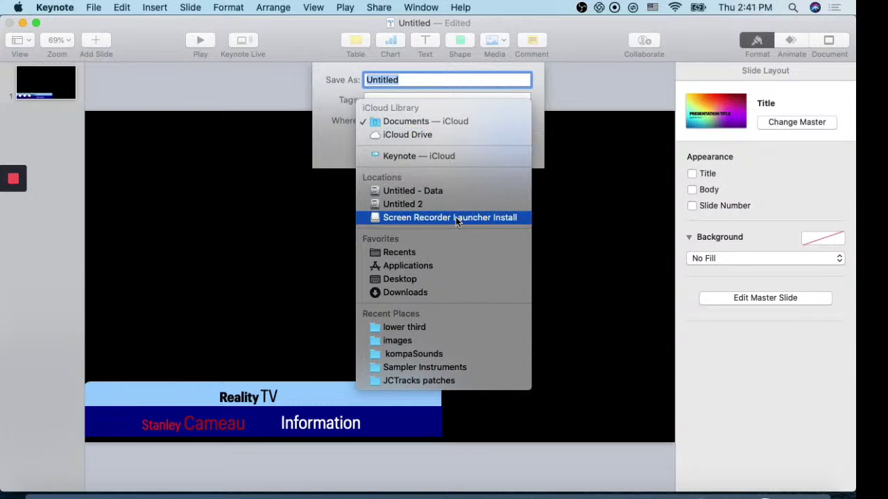
left_click(396, 280)
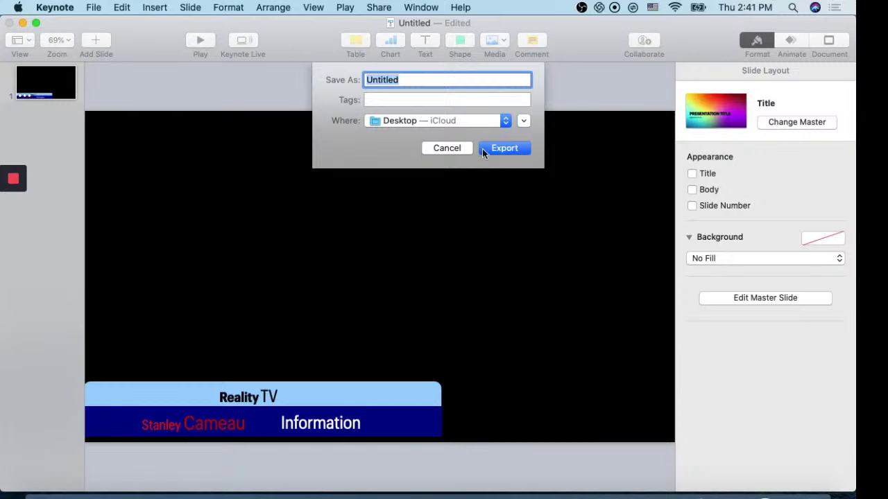
left_click(464, 120)
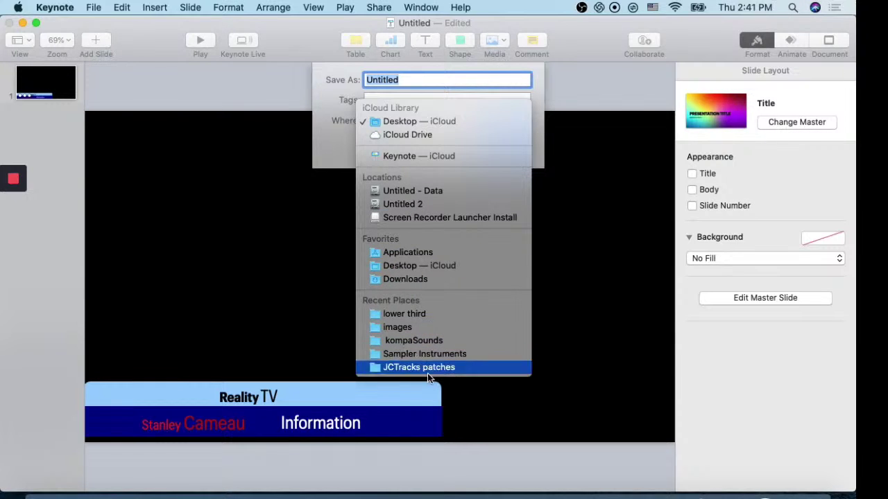
left_click(409, 312)
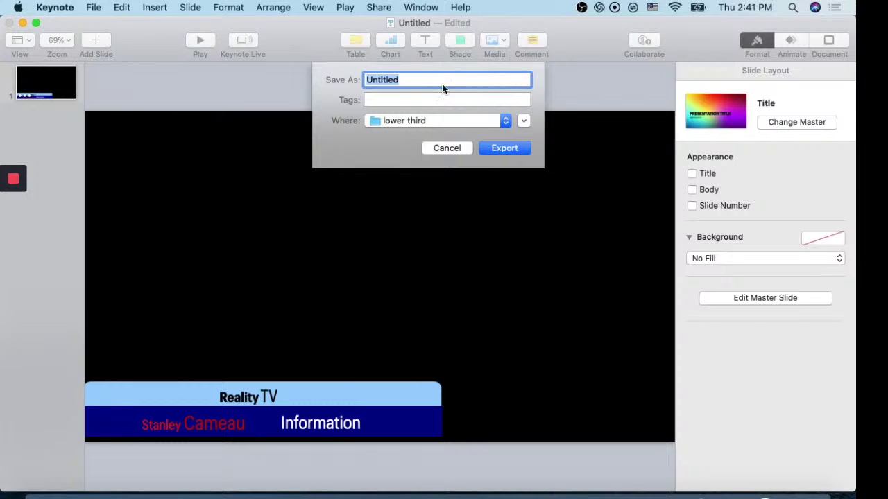
type("stan1")
left_click(509, 149)
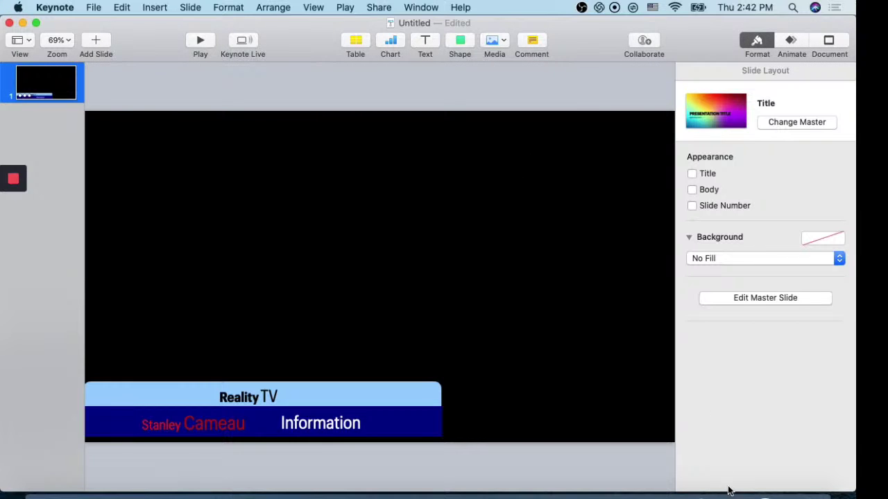
Step: Switch to OBS and set the "lower thrid" source's image file to stan1.001.jpeg from the stan1 folder
left_click(766, 492)
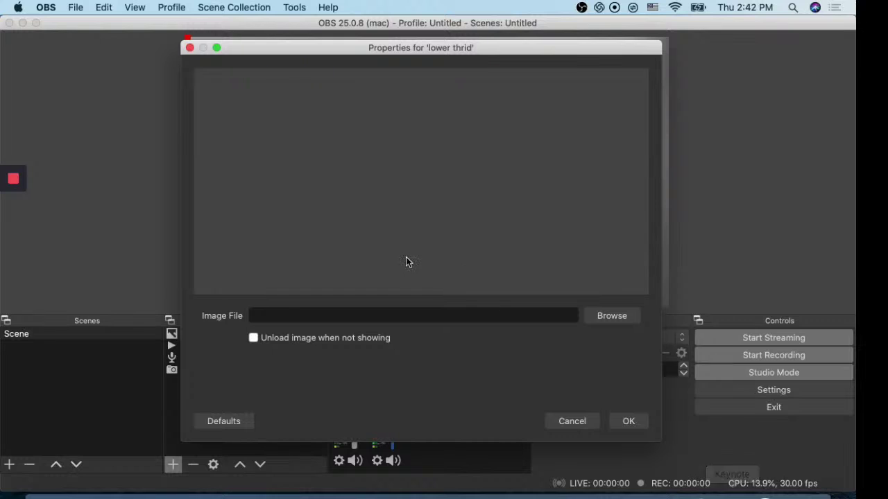
left_click(605, 319)
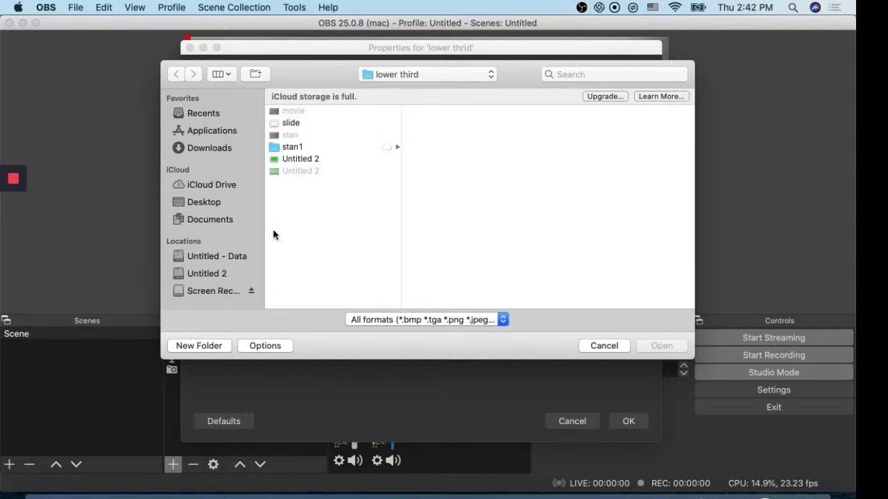
left_click(291, 148)
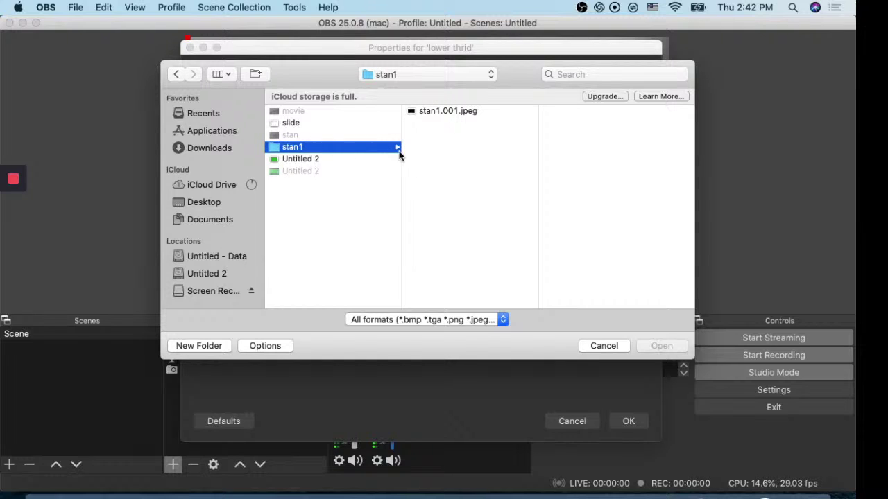
left_click(430, 111)
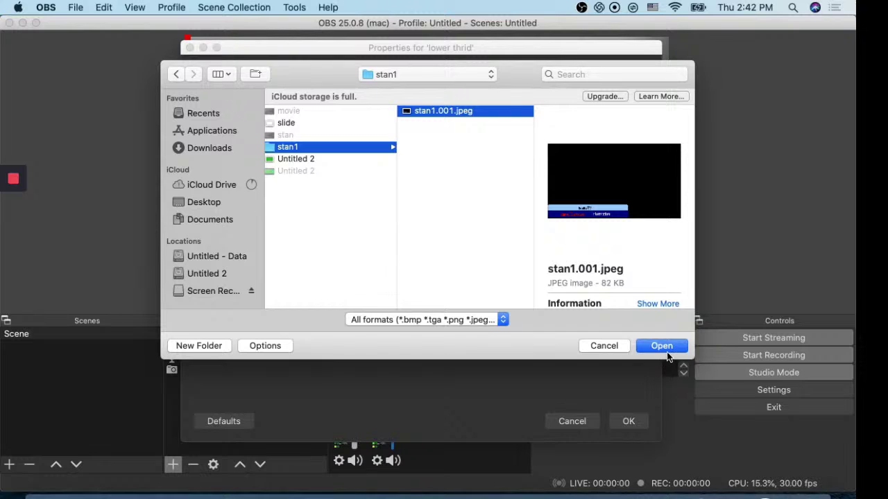
left_click(663, 344)
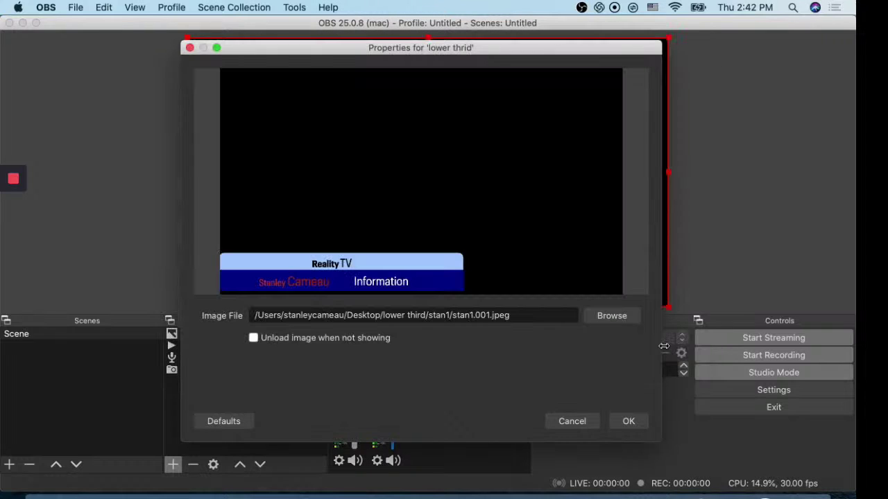
left_click(630, 421)
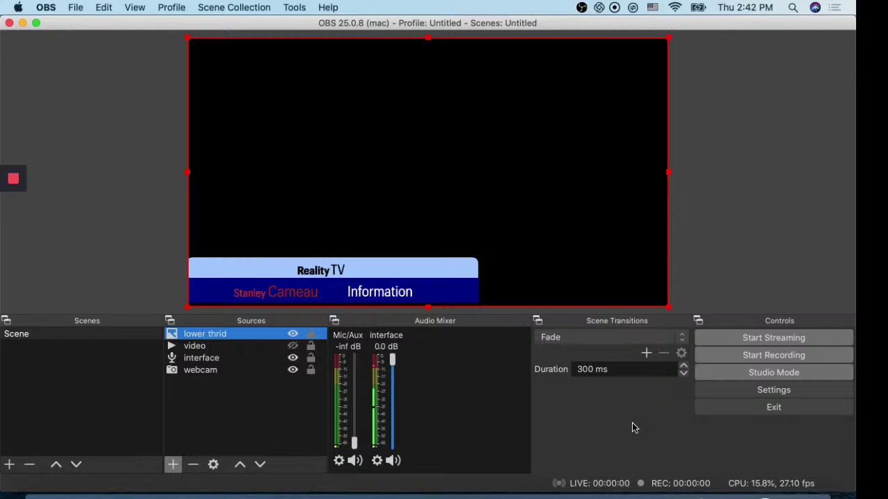
Step: Show the video source beneath the "lower thrid" image to check how they overlap in the preview
left_click(380, 283)
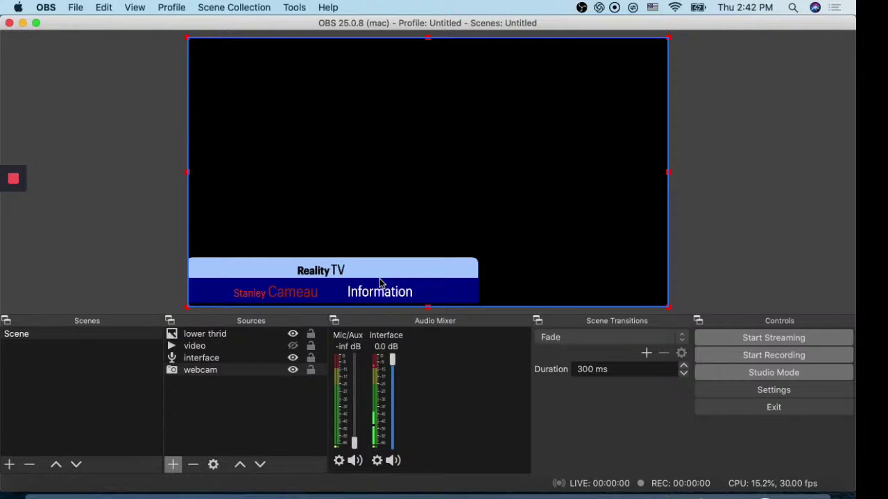
left_click(380, 282)
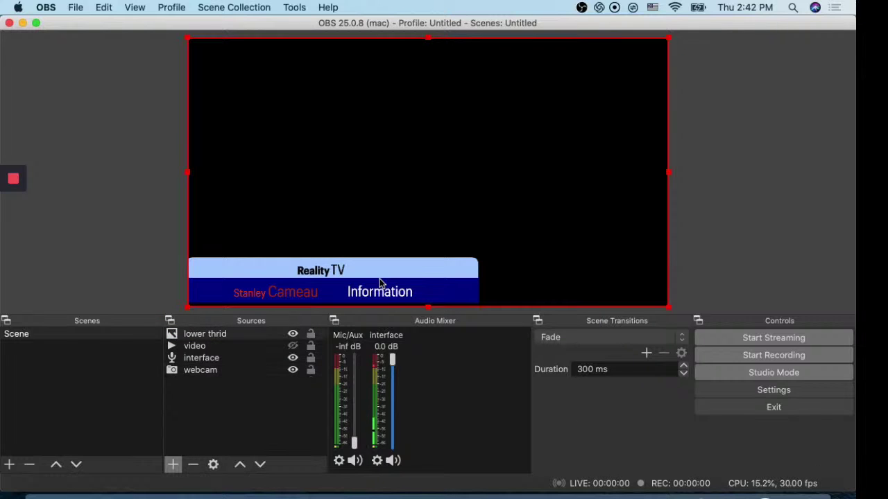
left_click(293, 346)
left_click(292, 346)
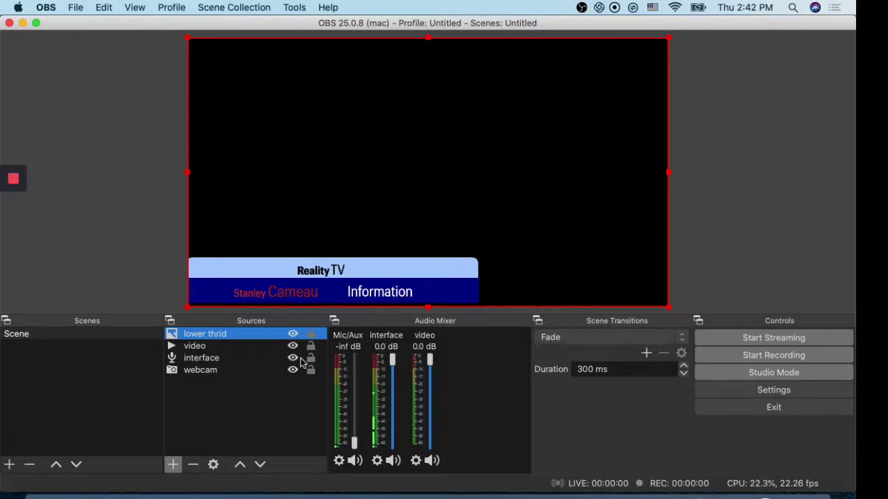
left_click(392, 200)
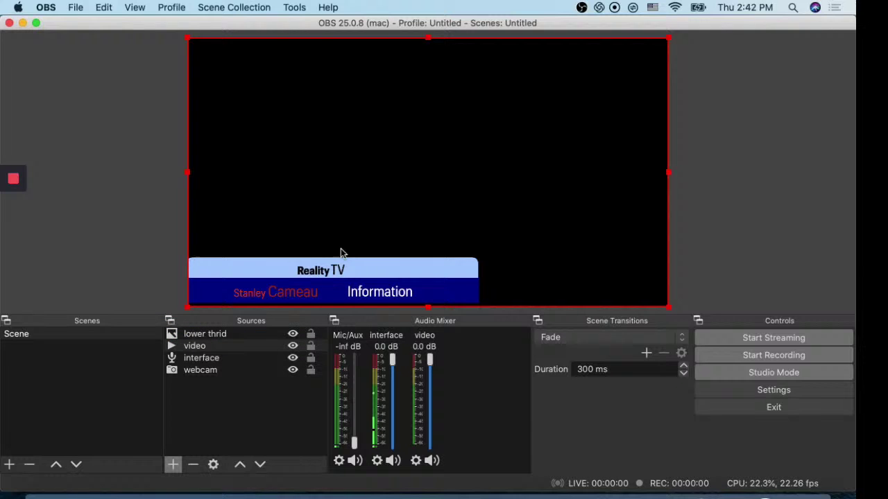
Step: Toggle the "lower thrid" image to compare it with the webcam view, leaving both it and the video source hidden
left_click(292, 333)
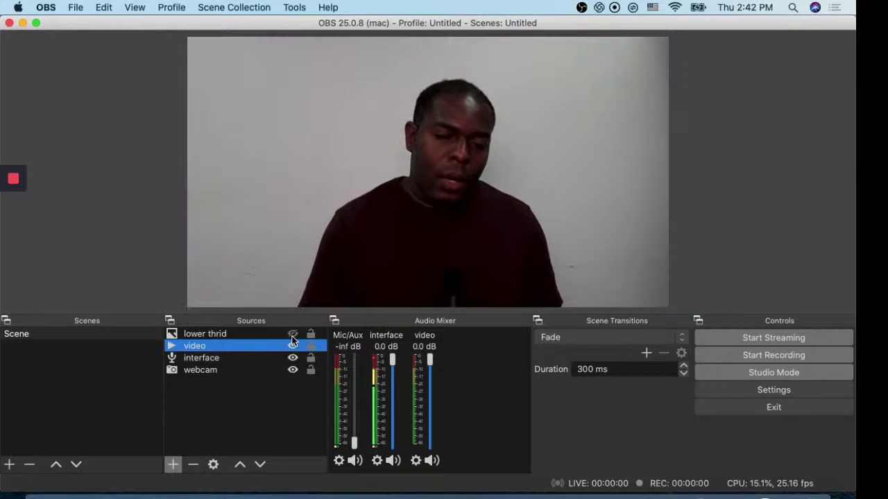
left_click(292, 336)
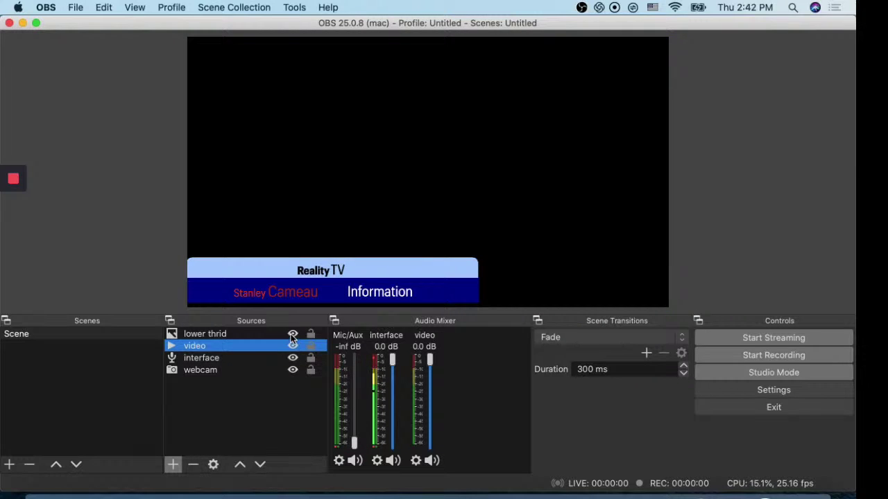
left_click(293, 335)
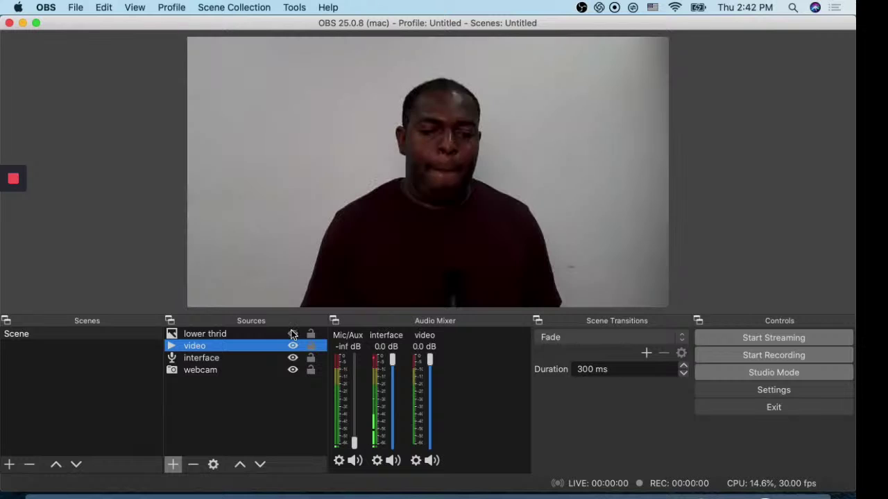
left_click(292, 346)
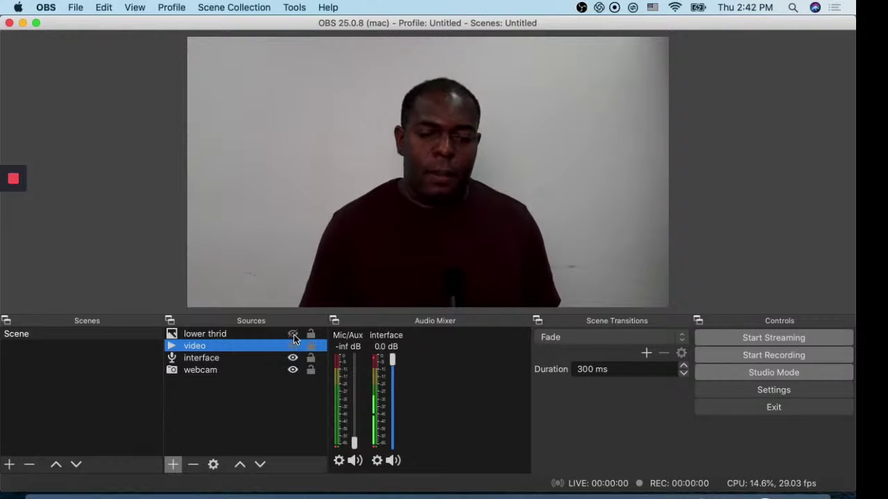
left_click(294, 334)
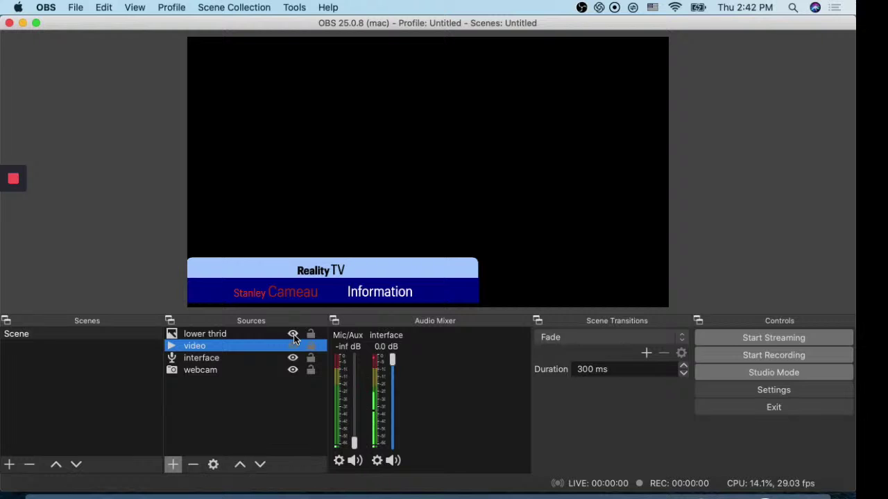
left_click(294, 334)
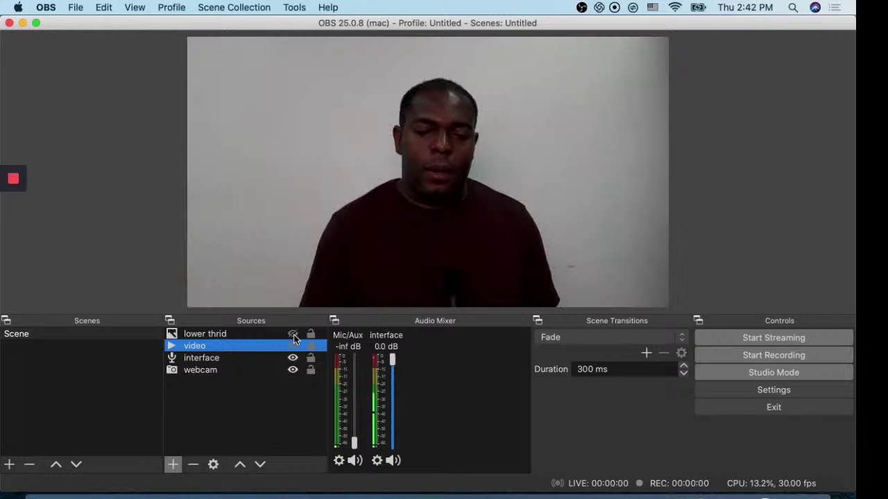
double_click(223, 336)
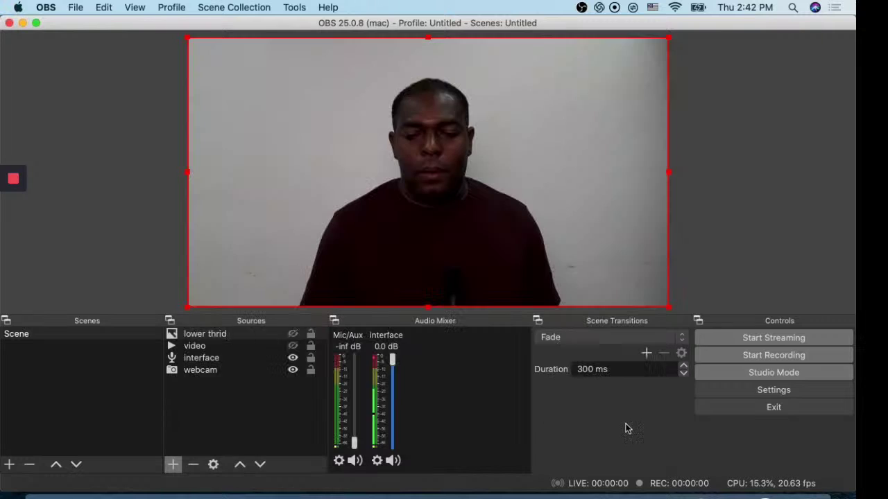
left_click(628, 421)
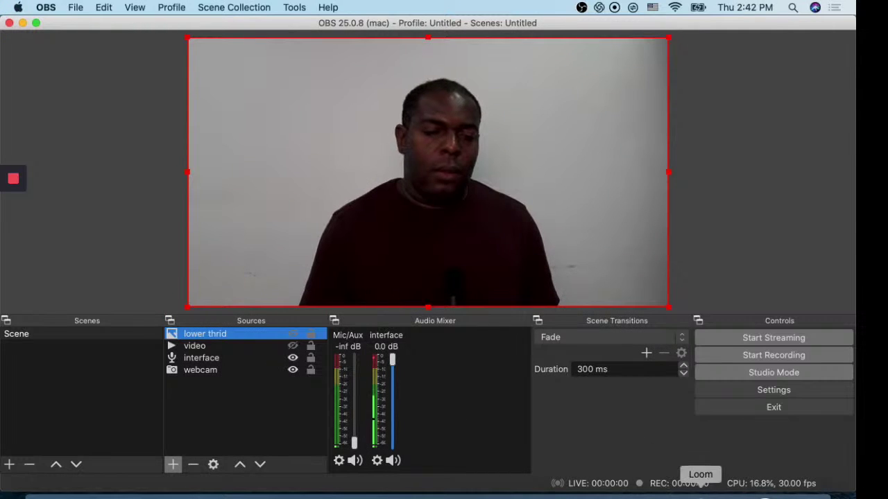
Step: Switch to Keynote and examine the slide's background fill options
left_click(731, 487)
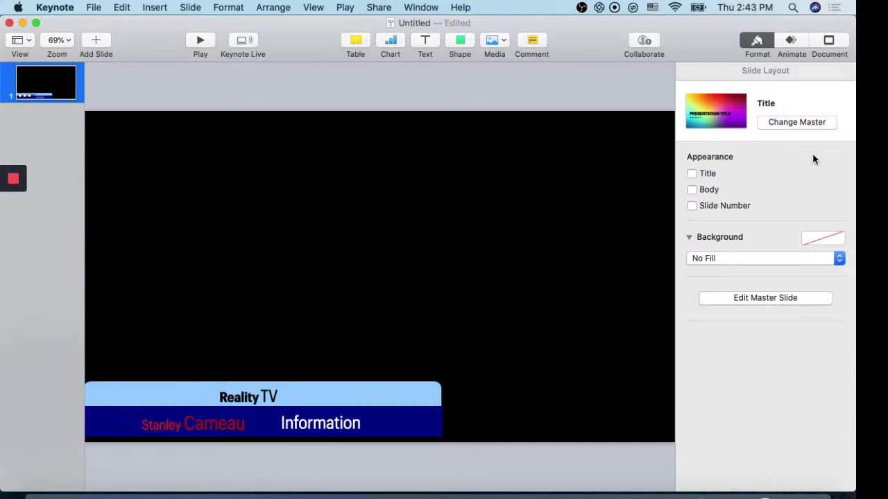
left_click(816, 259)
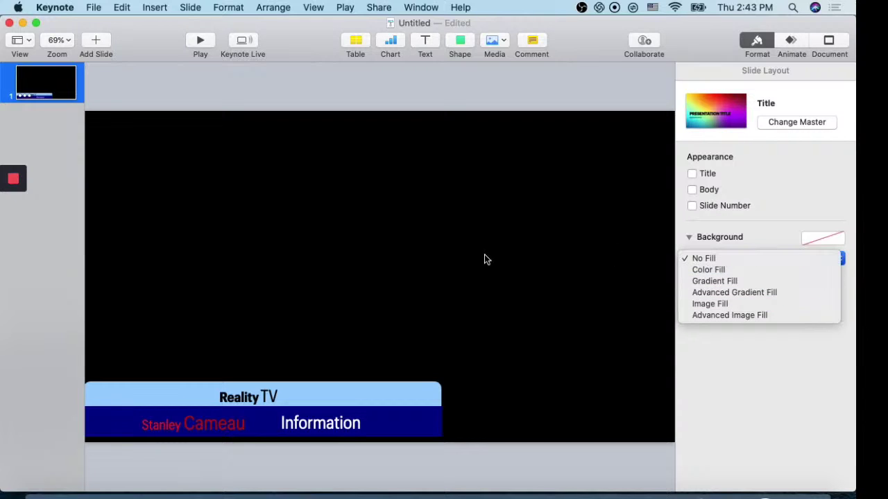
left_click(445, 259)
Step: Set up an image export of slides 1 to 1 as PNG with transparent backgrounds and an image for each build stage
left_click(99, 10)
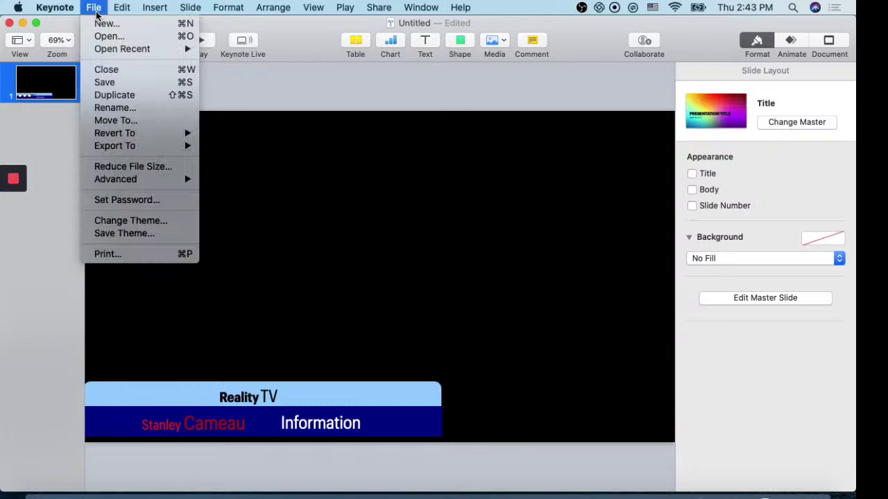
mouse_move(127, 149)
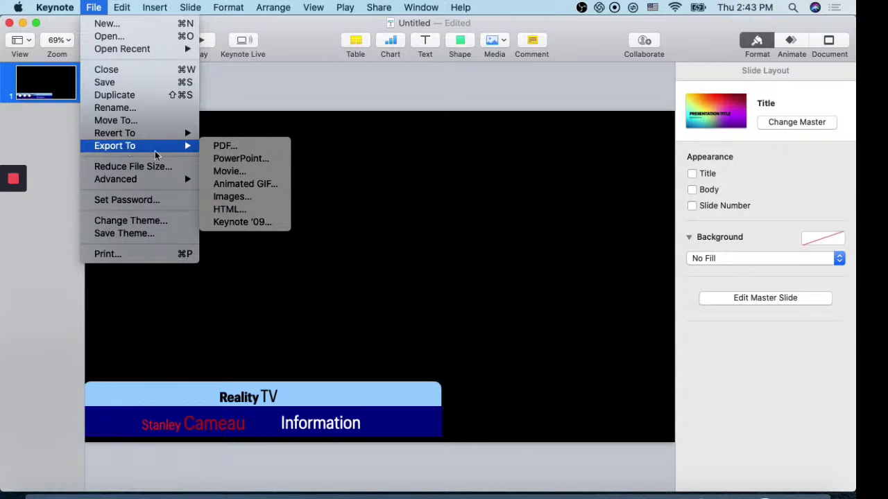
left_click(229, 197)
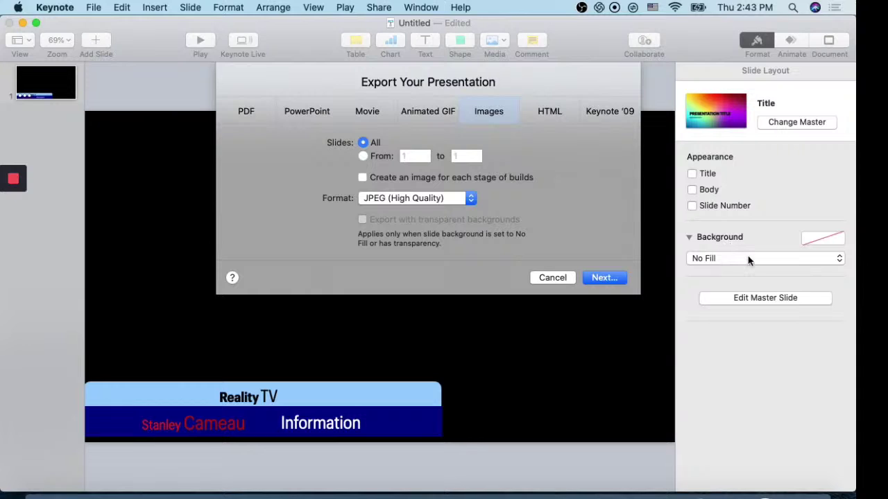
left_click(417, 113)
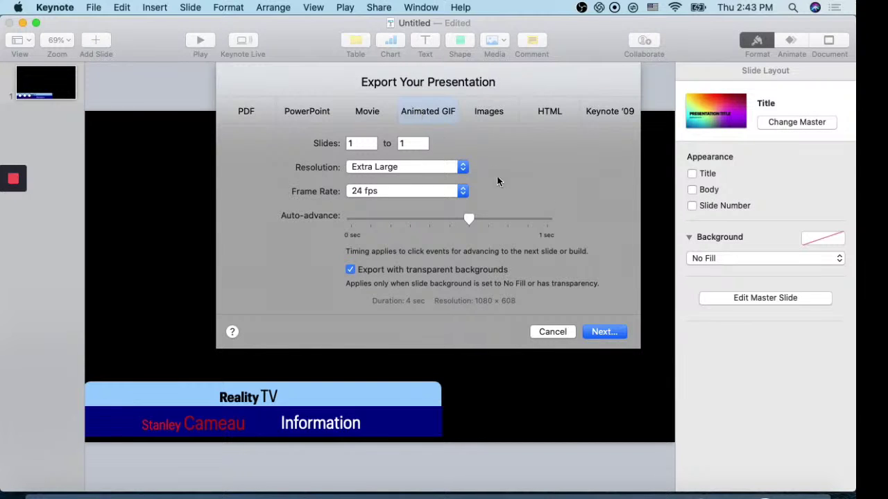
left_click(483, 115)
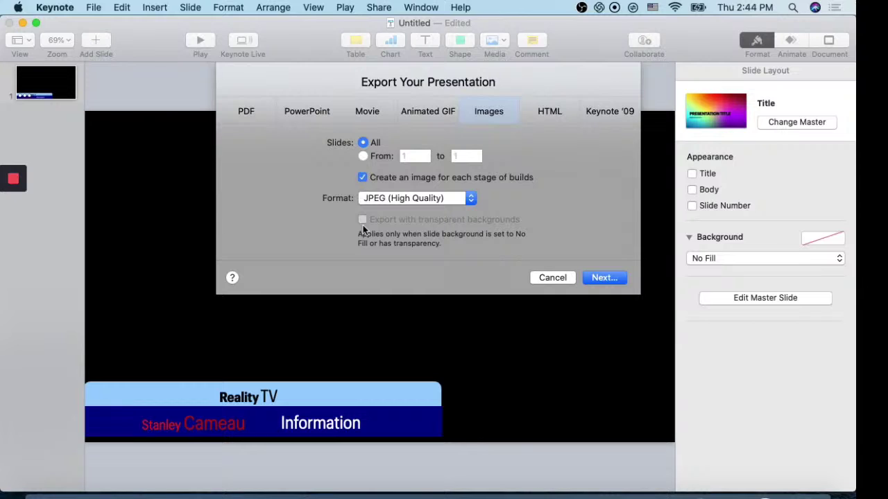
left_click(363, 156)
left_click(413, 201)
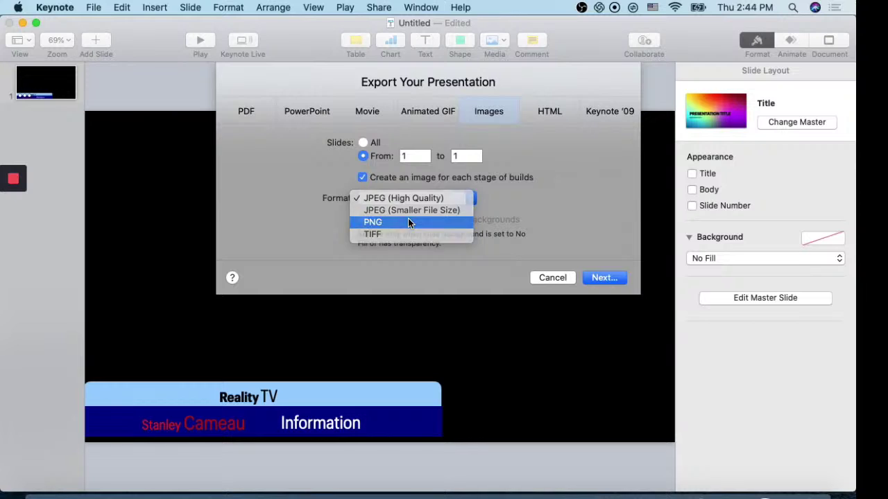
left_click(409, 222)
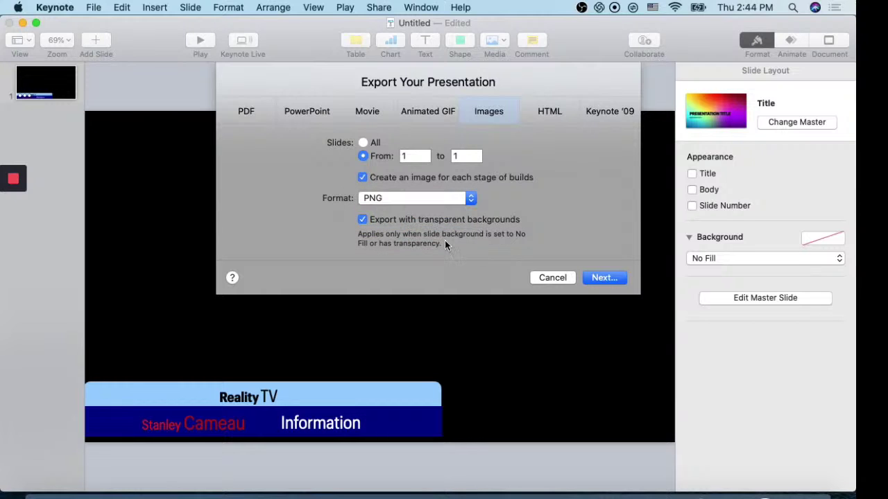
Step: Check whether JPEG (Smaller File Size) allows transparent backgrounds, and return the export format to PNG
left_click(399, 199)
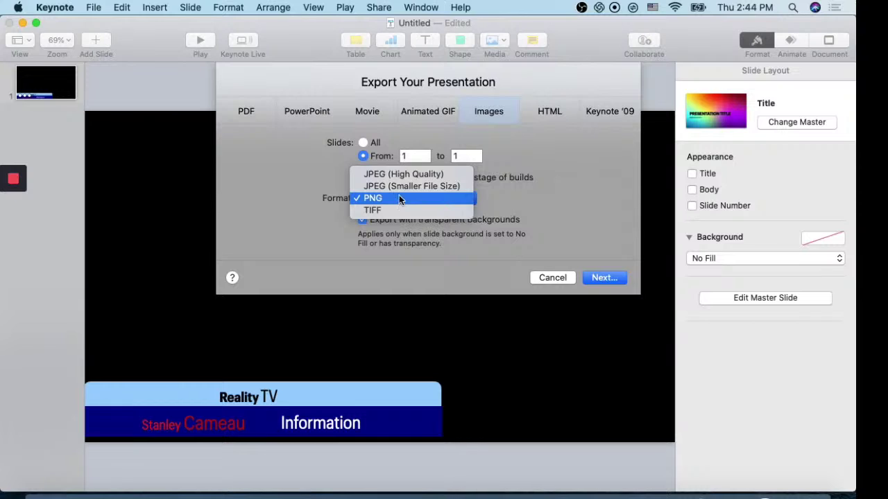
left_click(401, 186)
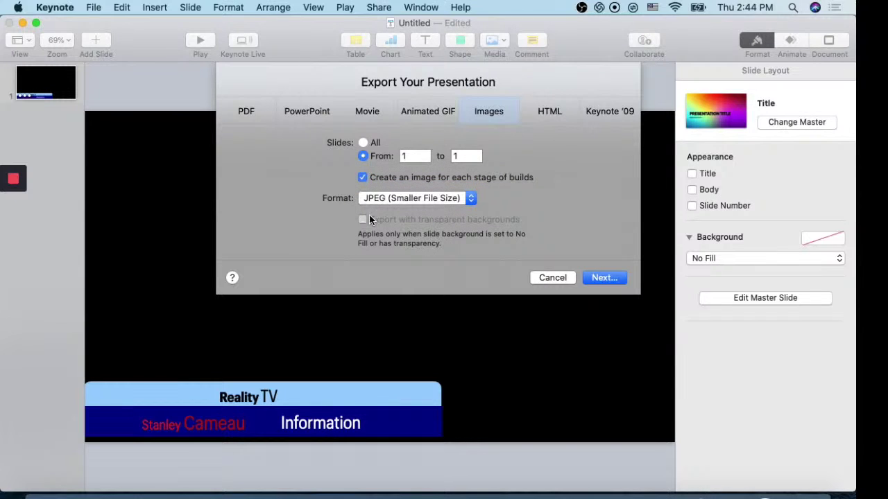
left_click(386, 203)
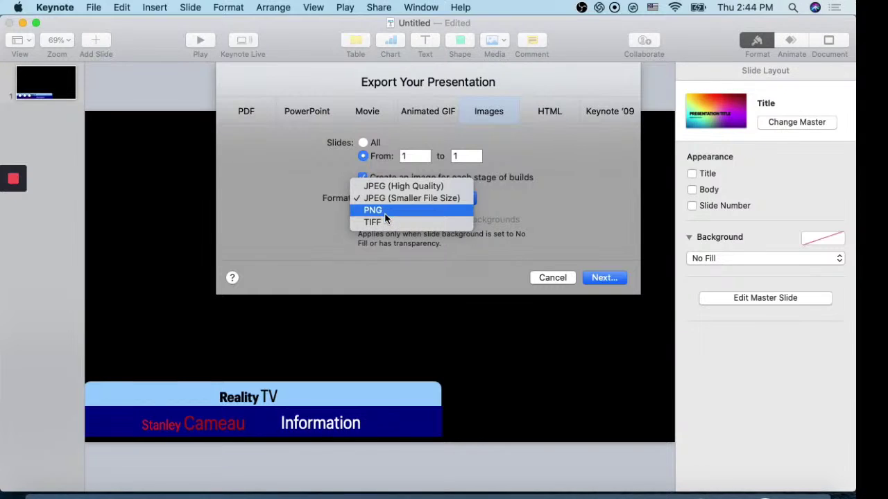
left_click(385, 214)
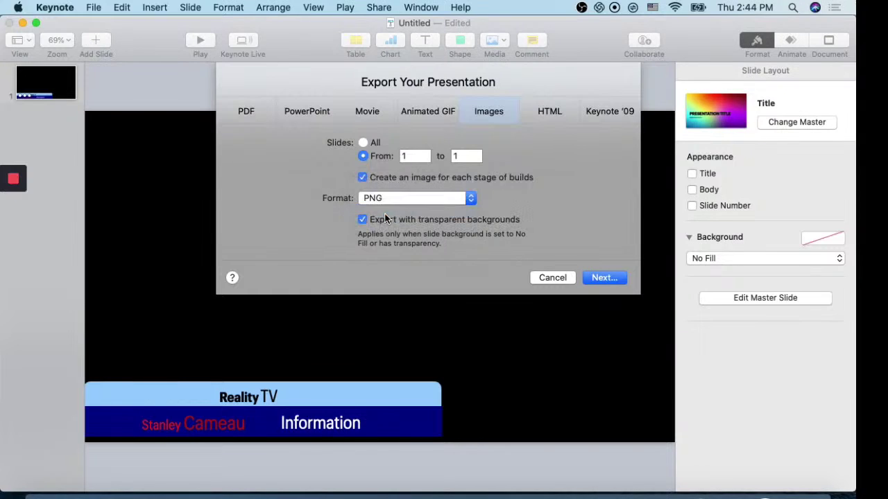
Step: Export the PNG images as "stan2" to the iCloud Documents folder and minimize the presentation window to reveal OBS
left_click(601, 278)
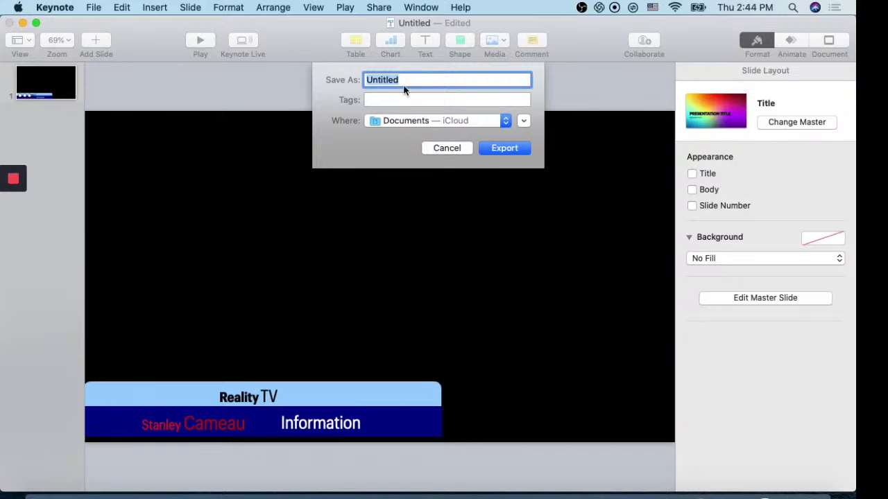
type("stan2")
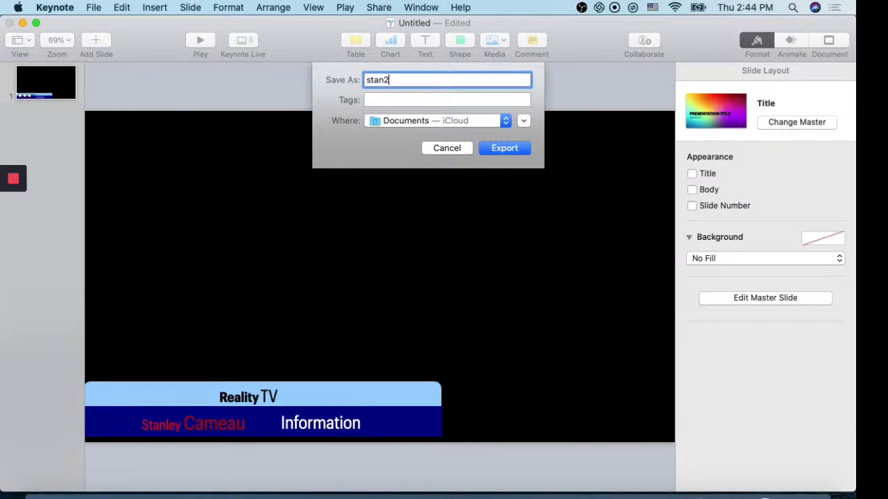
left_click(508, 147)
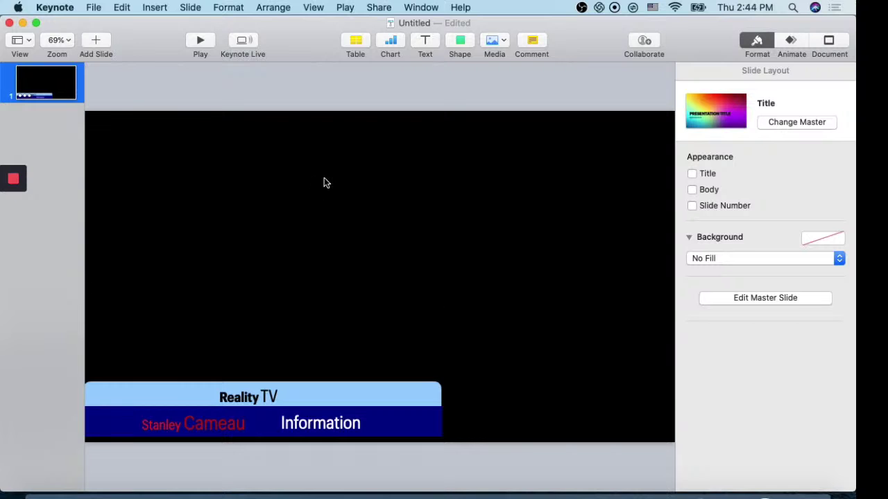
left_click(23, 22)
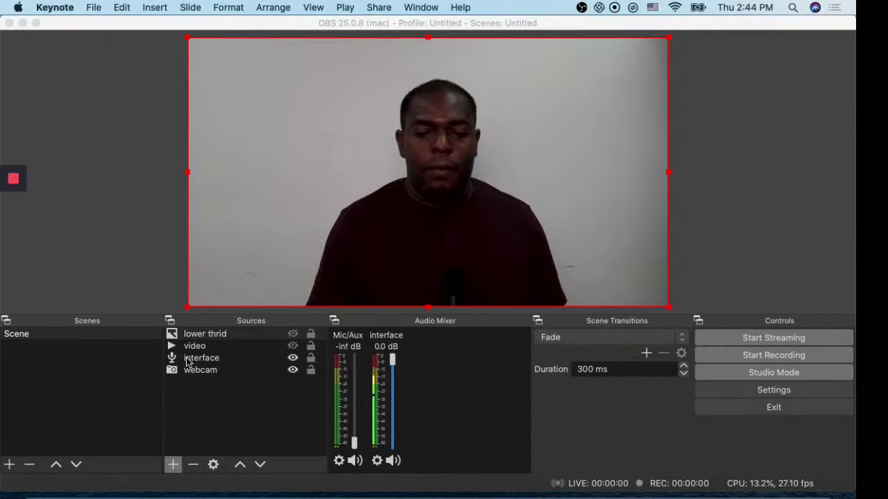
Step: Set the "lower thrid" source's image file to stan2.002.png from the stan2 folder in Documents, allowing OBS access to that folder
double_click(216, 337)
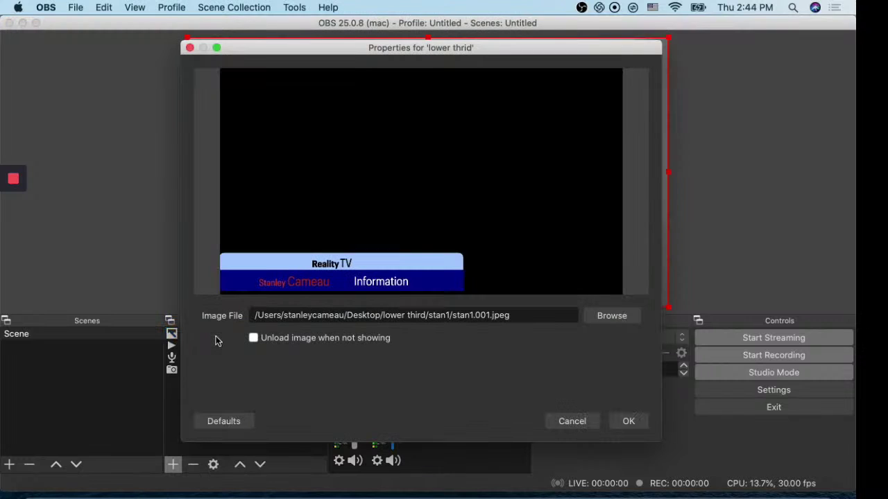
left_click(613, 319)
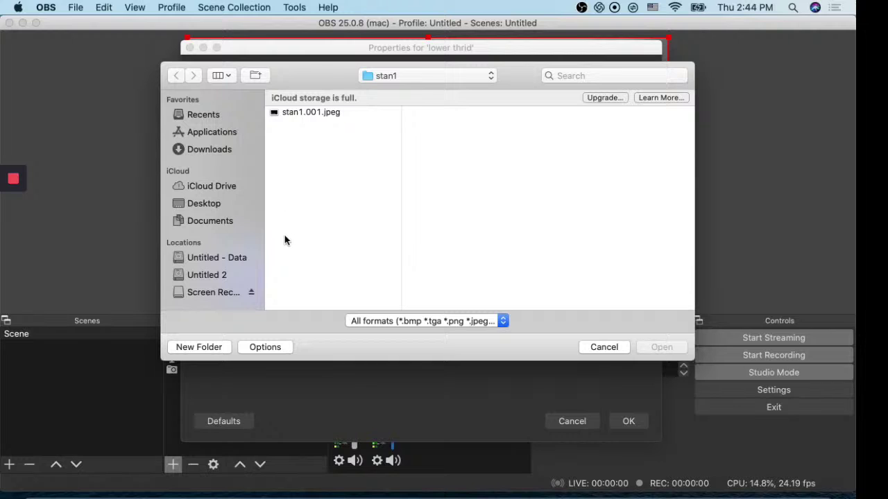
left_click(208, 203)
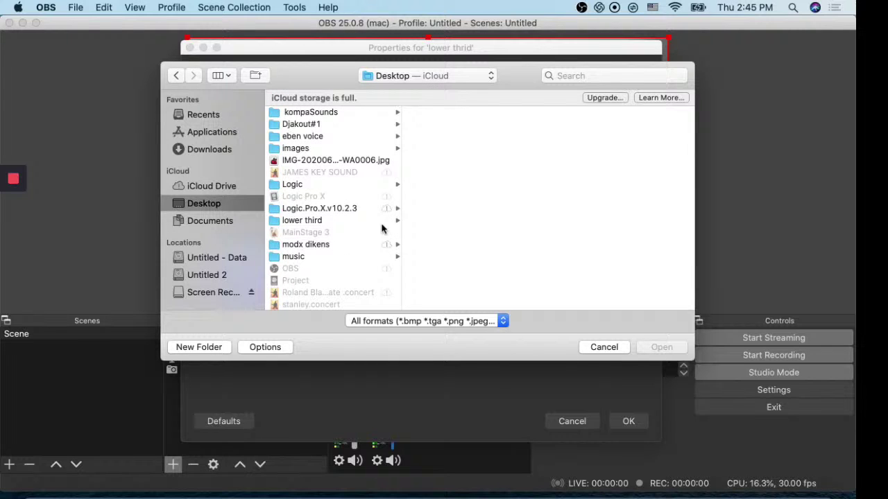
left_click(315, 220)
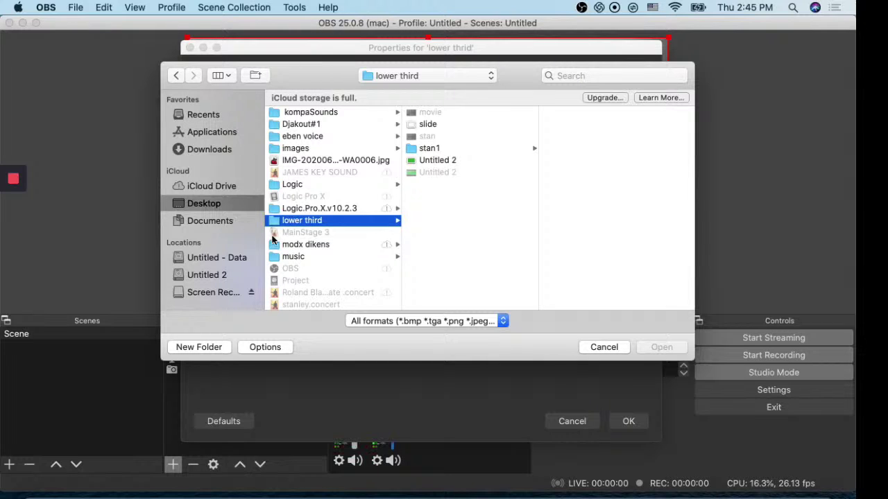
left_click(212, 222)
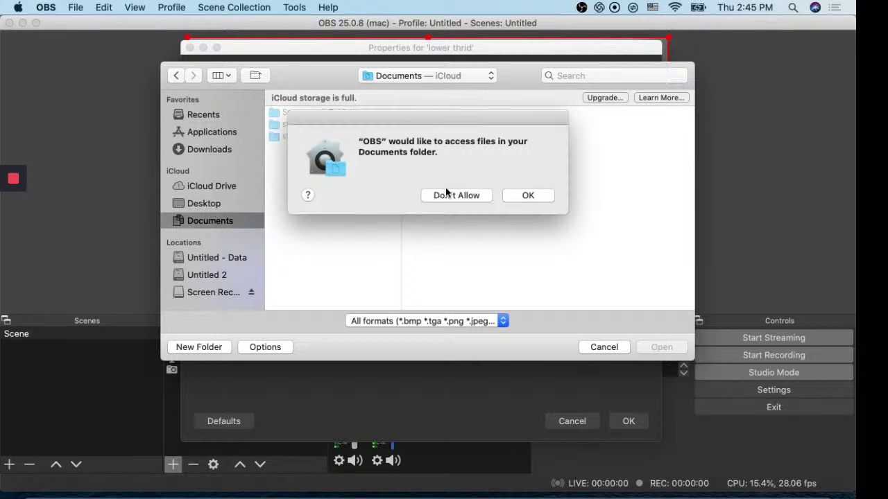
left_click(528, 195)
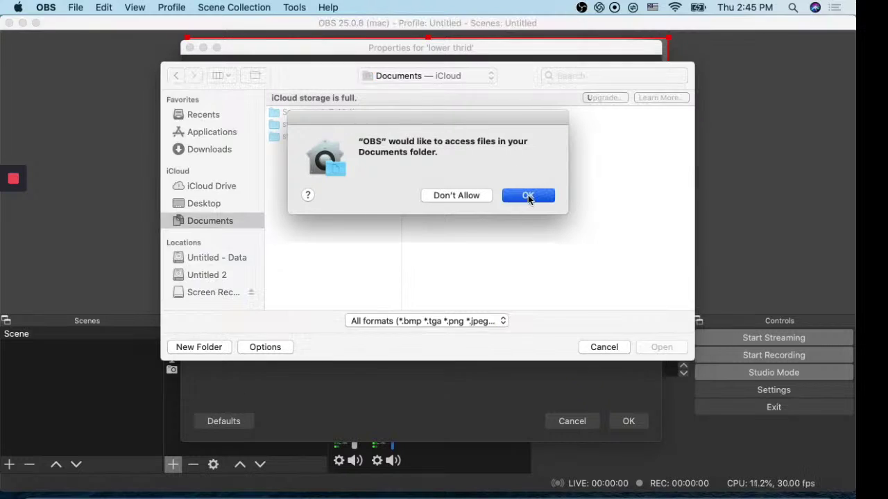
left_click(298, 137)
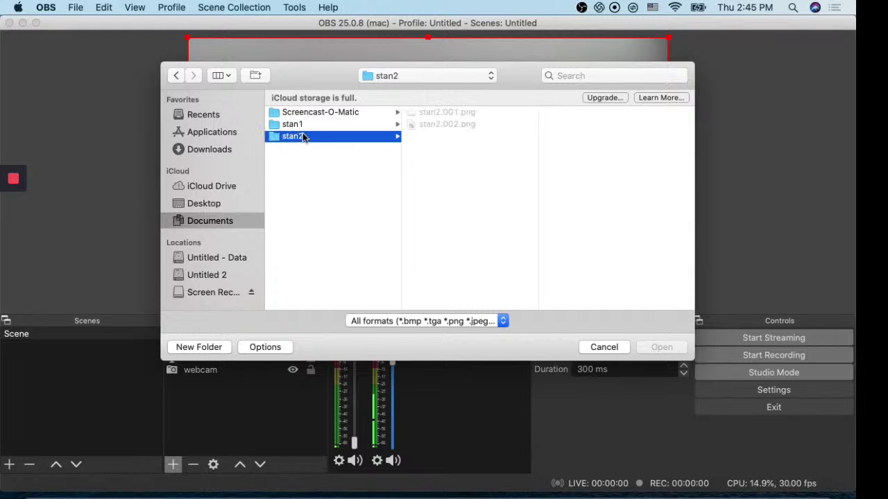
left_click(448, 123)
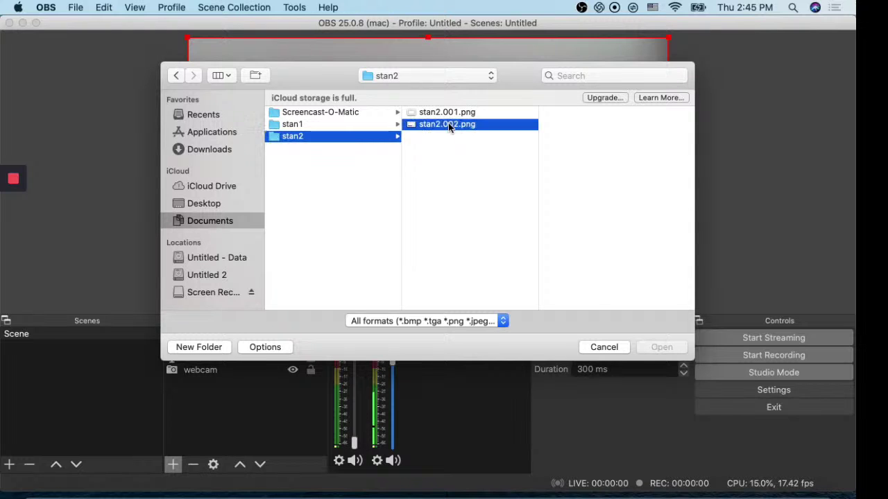
left_click(659, 349)
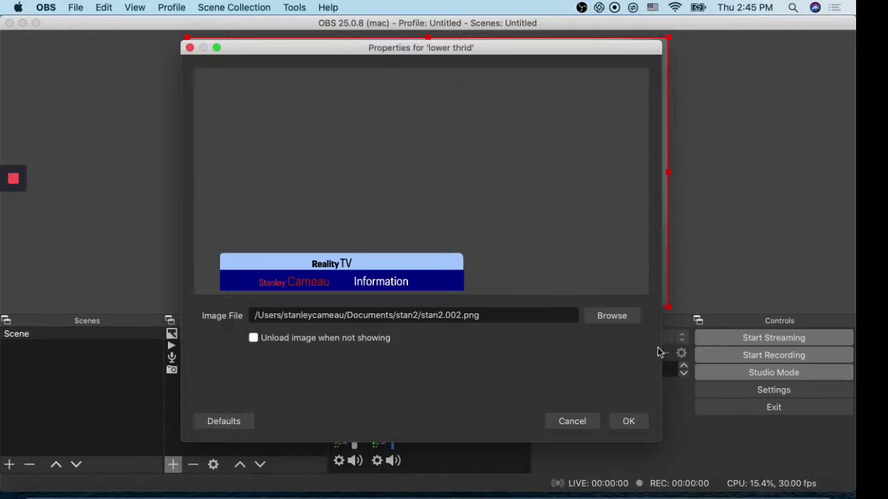
left_click(629, 423)
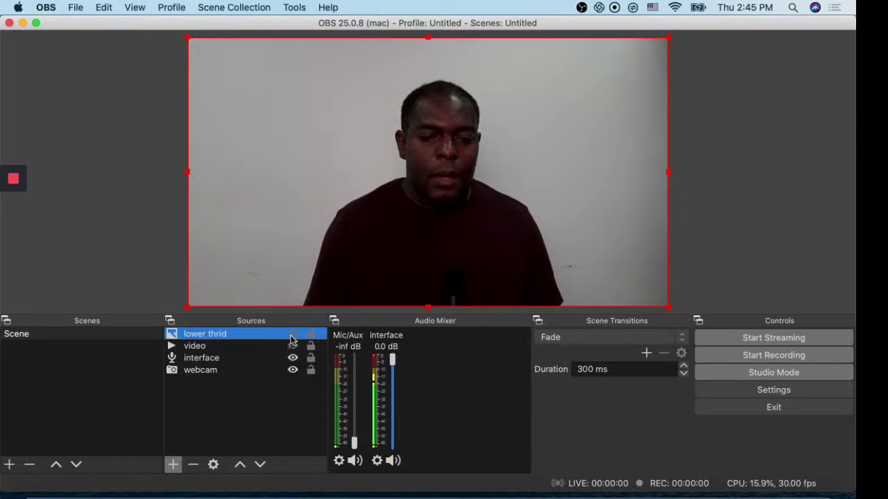
Step: Toggle the "lower thrid" and "video" sources to preview each over the webcam, leaving the video shown and the image hidden
left_click(292, 334)
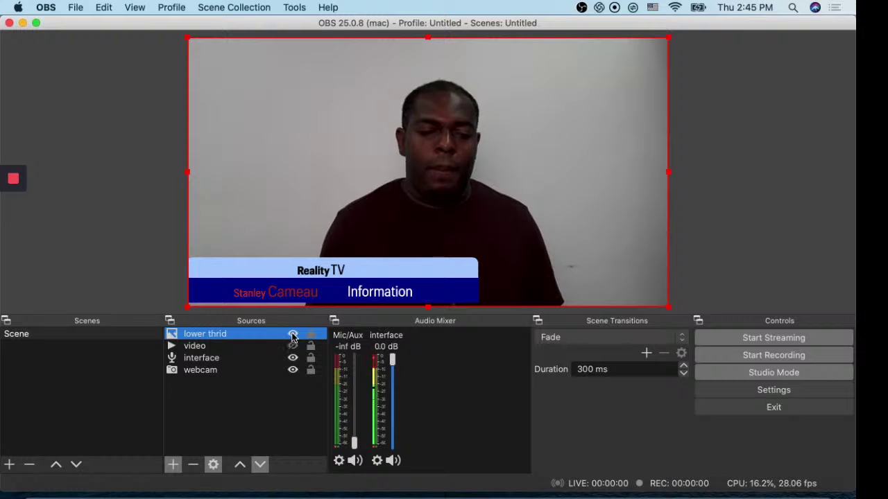
left_click(293, 335)
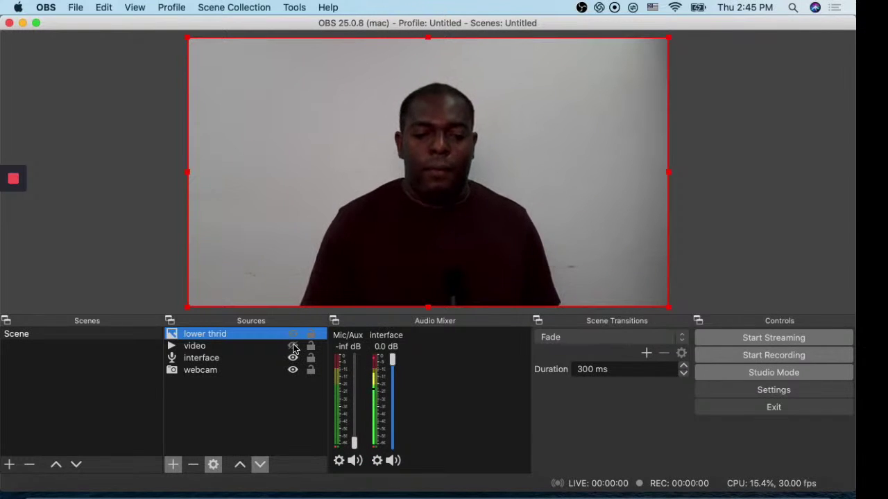
left_click(293, 347)
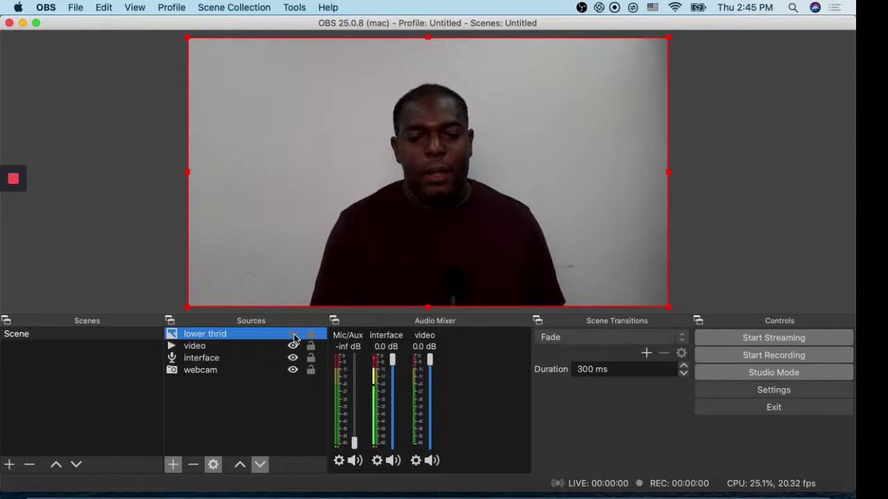
left_click(293, 334)
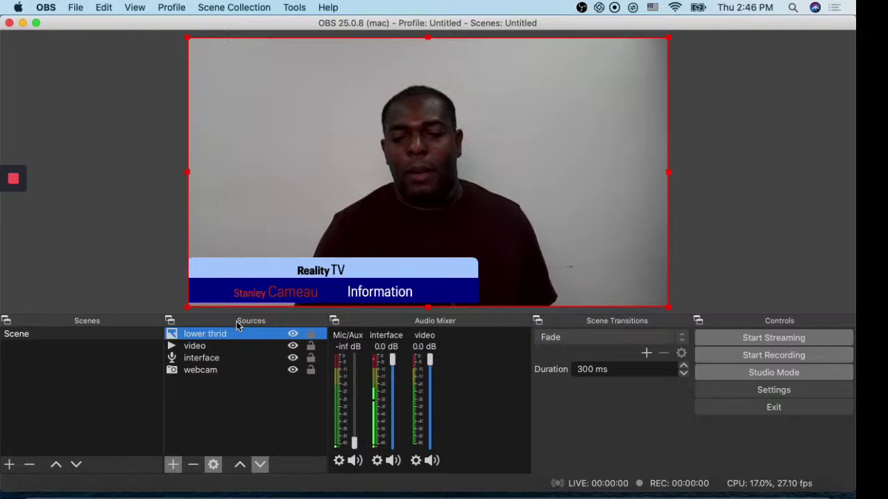
left_click(293, 348)
left_click(293, 348)
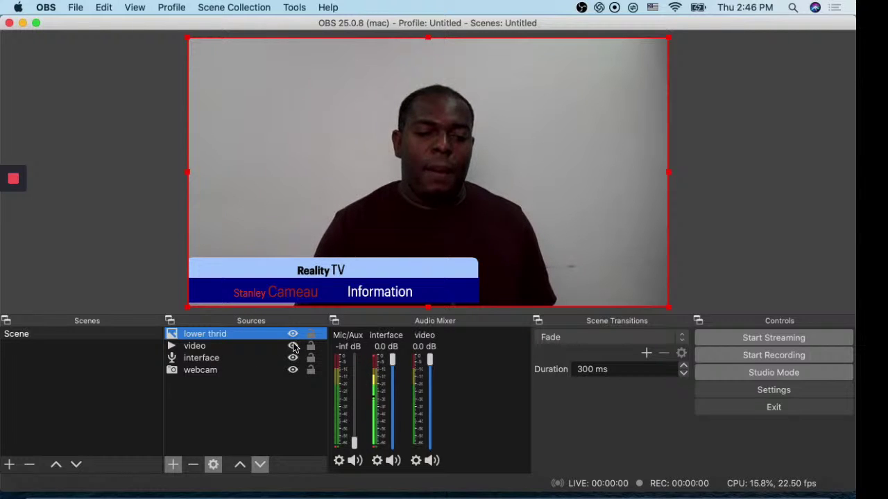
left_click(292, 333)
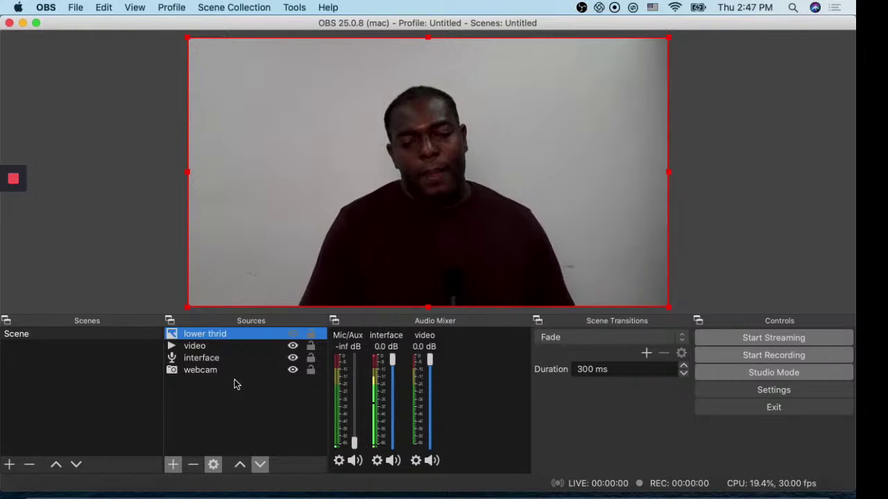
Step: Review the "video" source's local file, loop and playback options, close its properties, and watch the animation over the webcam
double_click(205, 346)
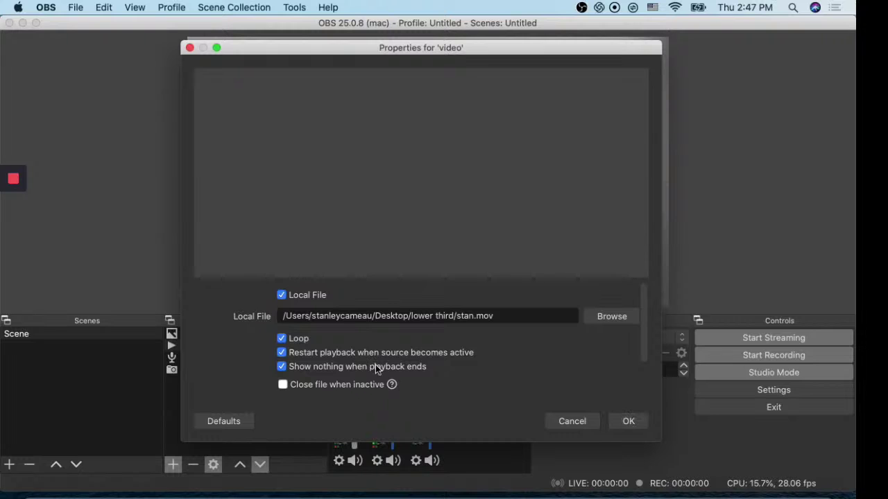
left_click(625, 425)
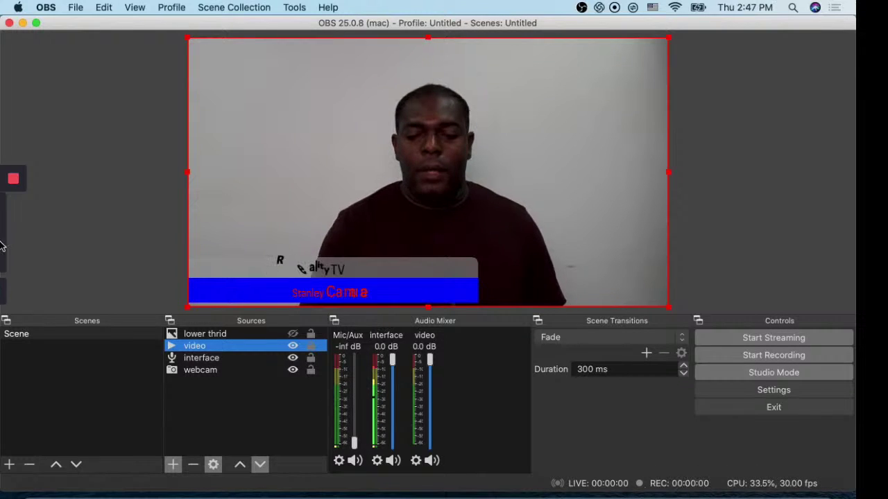
mouse_move(14, 206)
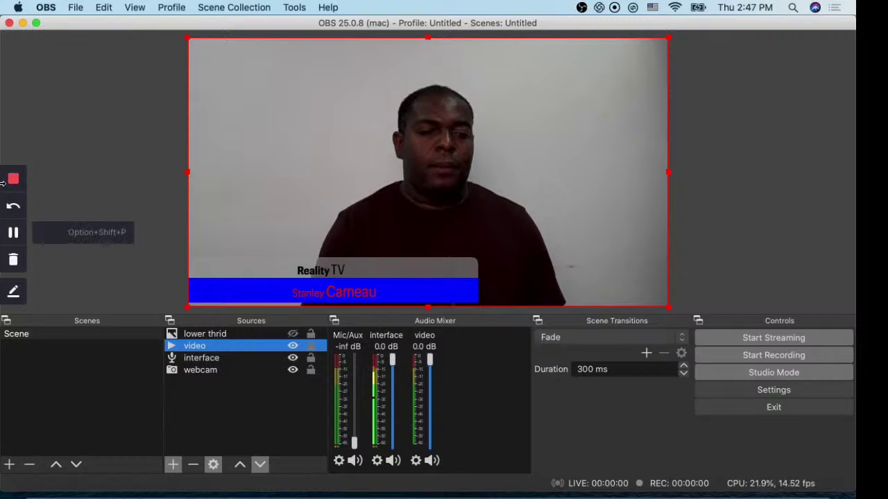